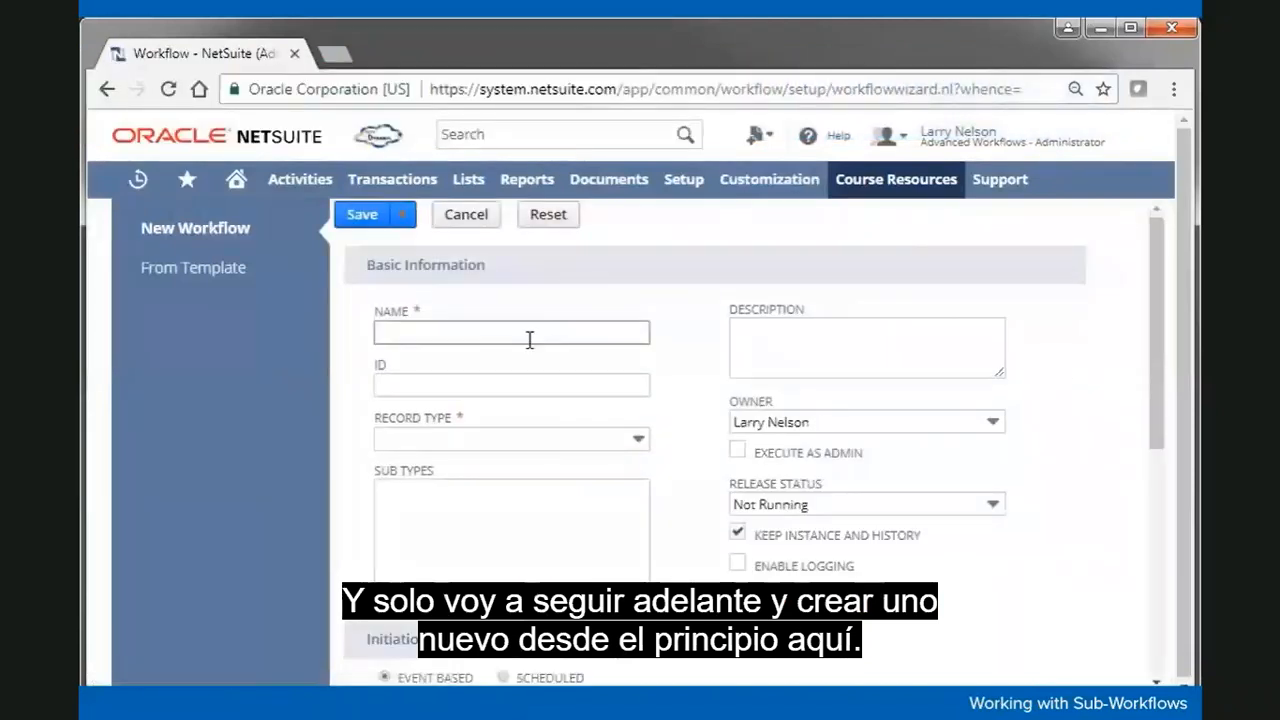
# Step: Name the workflow 'Performance Review Create 05' with ID _sdr_perf_rev_create
pyautogui.click(530, 340)
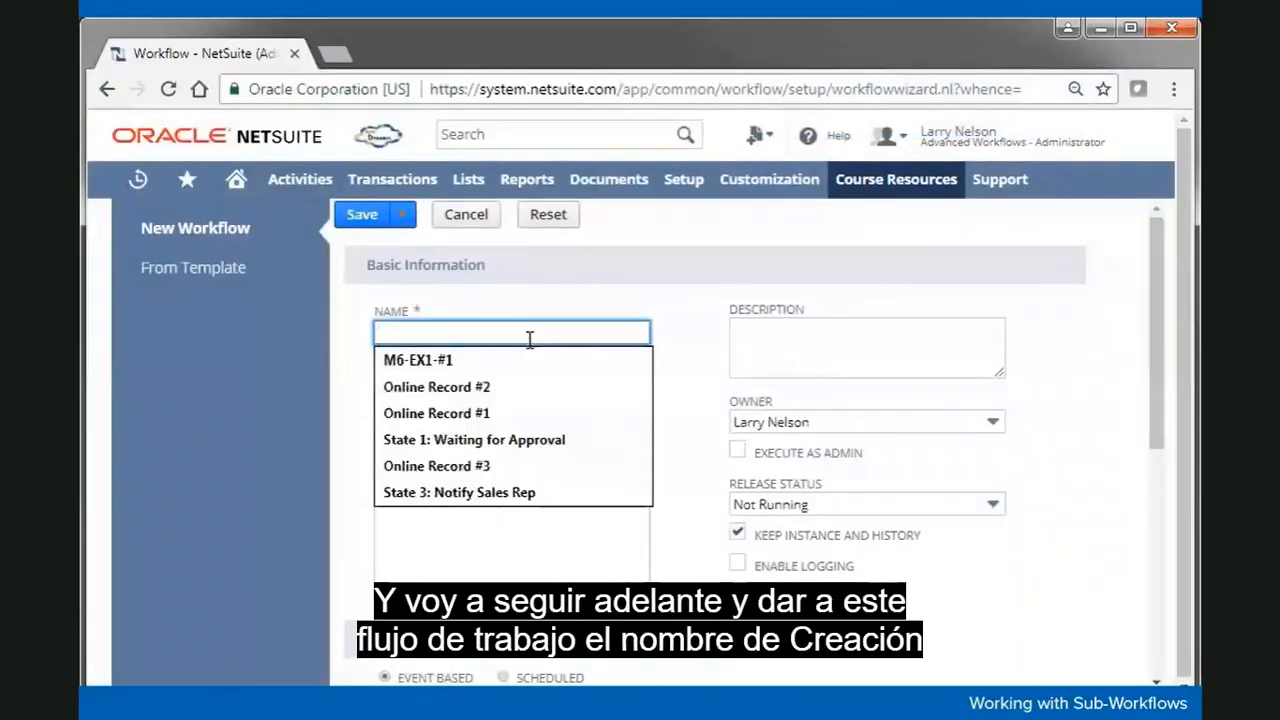
pyautogui.write('Performance Review Create 05')
pyautogui.click(642, 310)
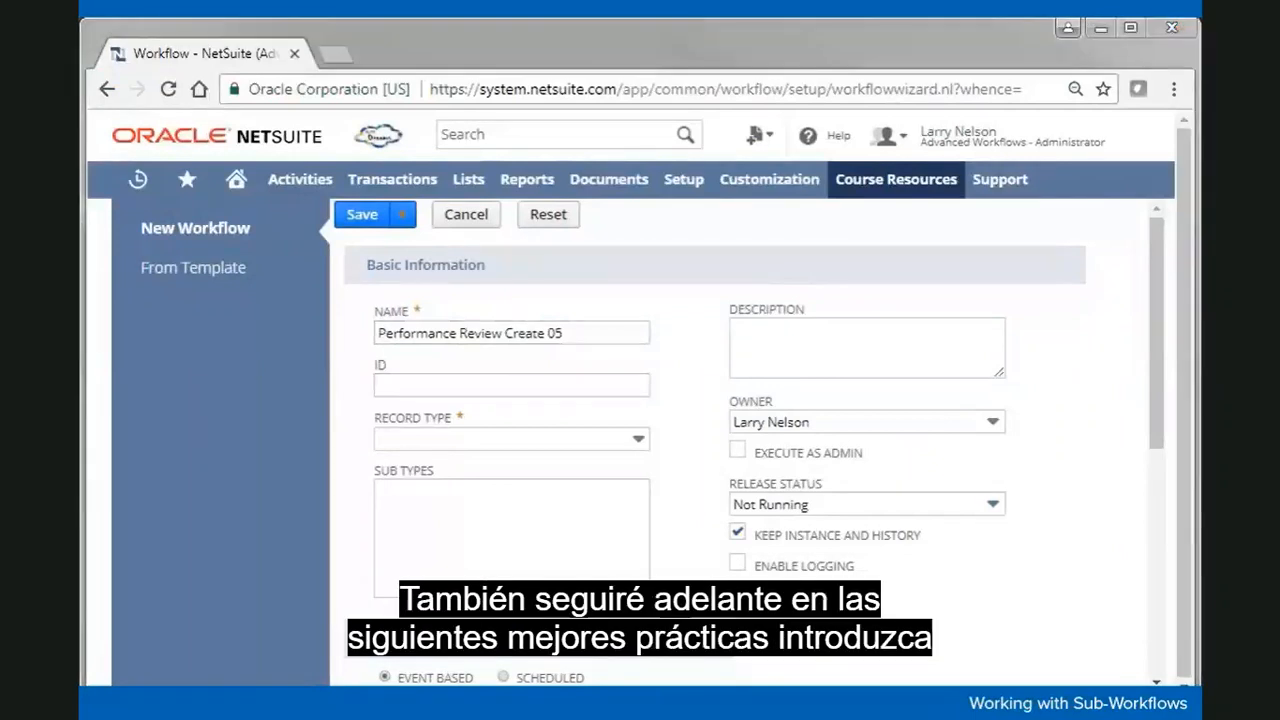
pyautogui.click(409, 385)
pyautogui.write('_sdr_perf_rev_create')
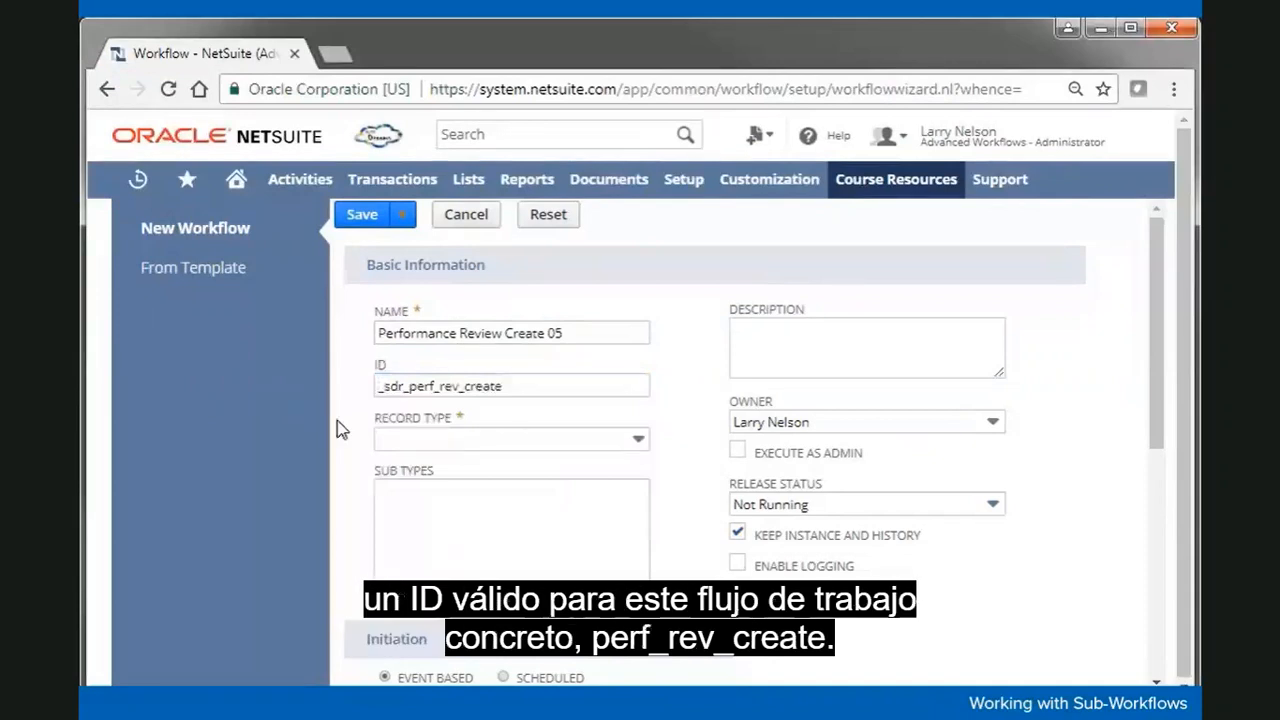
# Step: Set the record type to Performance Review and the release status to Released
pyautogui.click(467, 449)
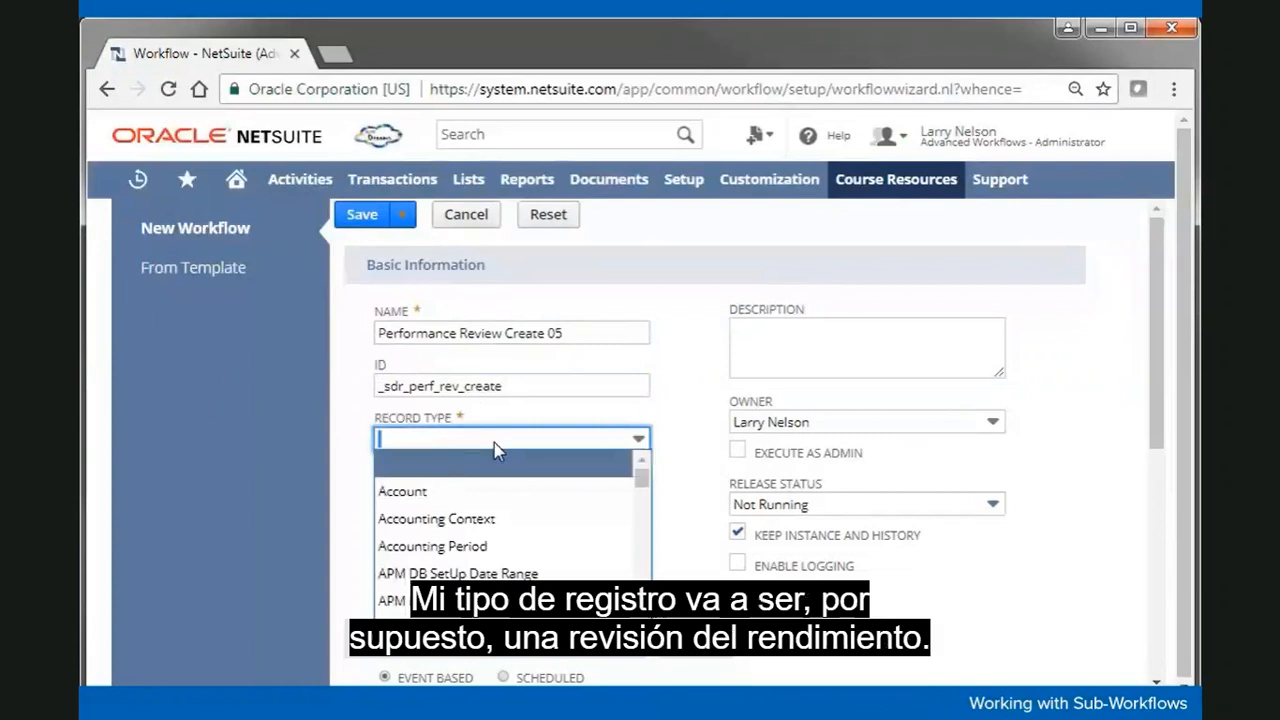
pyautogui.write('Partner')
pyautogui.click(473, 547)
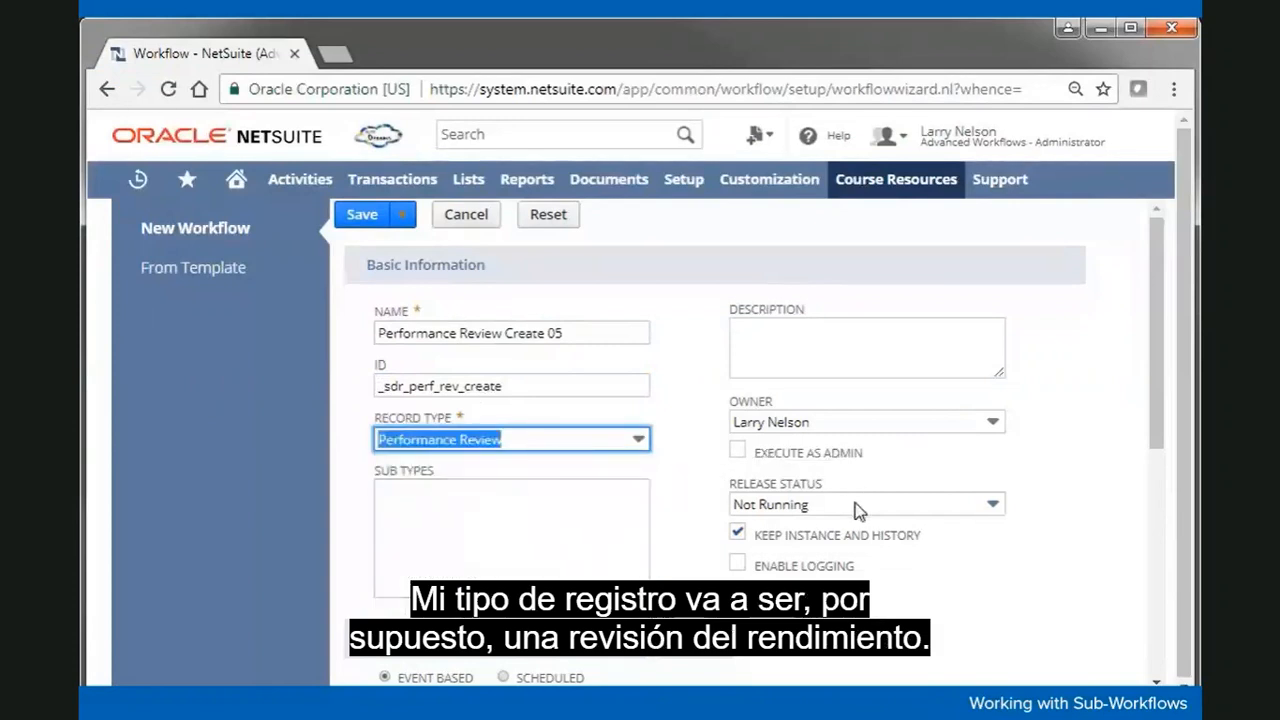
pyautogui.click(803, 509)
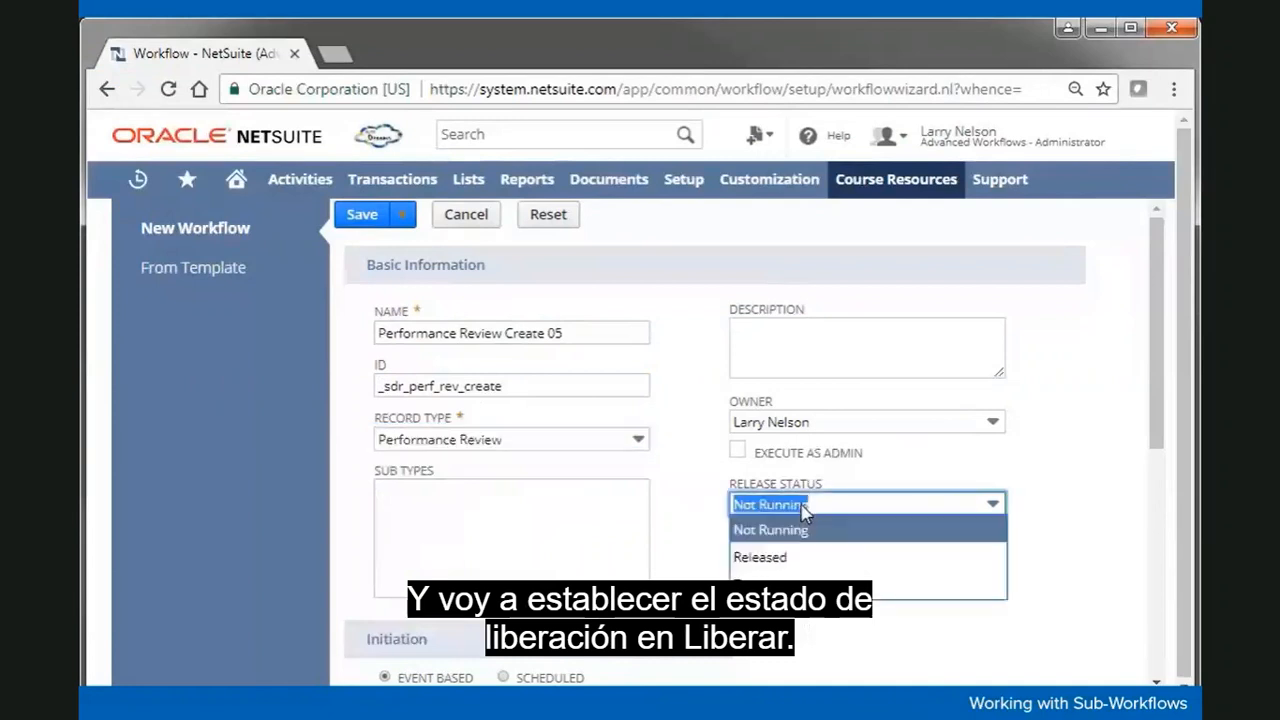
pyautogui.click(810, 552)
pyautogui.click(1073, 489)
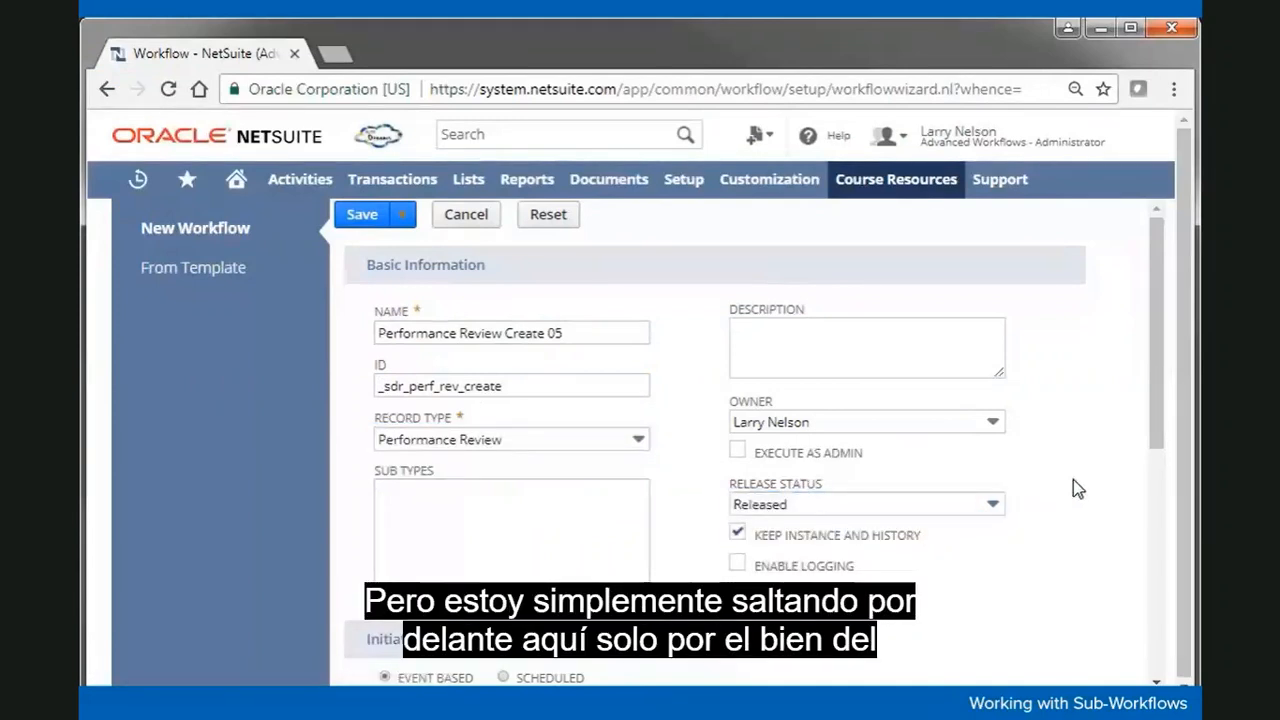
pyautogui.scroll(-2, 1073, 480)
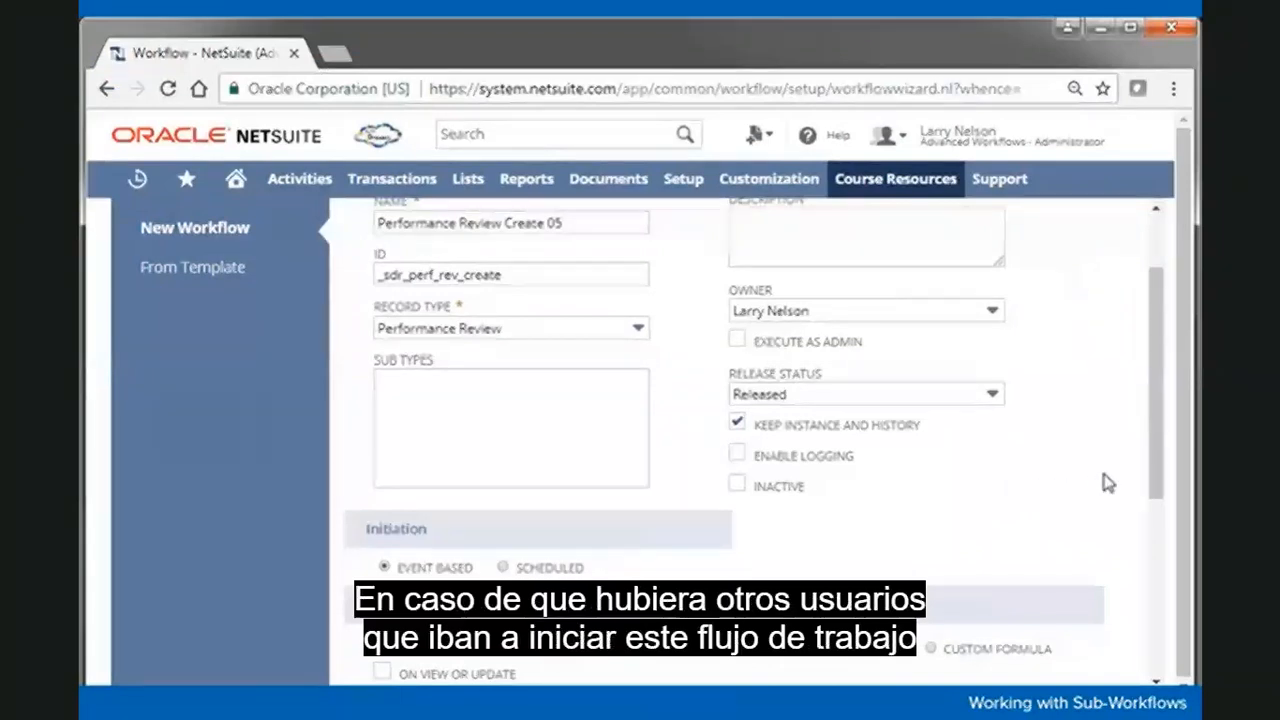
# Step: Enable logging, check On Create, and set trigger type to Before Record Submit
pyautogui.moveTo(1158, 448)
pyautogui.mouseDown()
pyautogui.moveTo(1157, 420)
pyautogui.moveTo(1154, 443)
pyautogui.moveTo(1152, 430)
pyautogui.mouseUp()
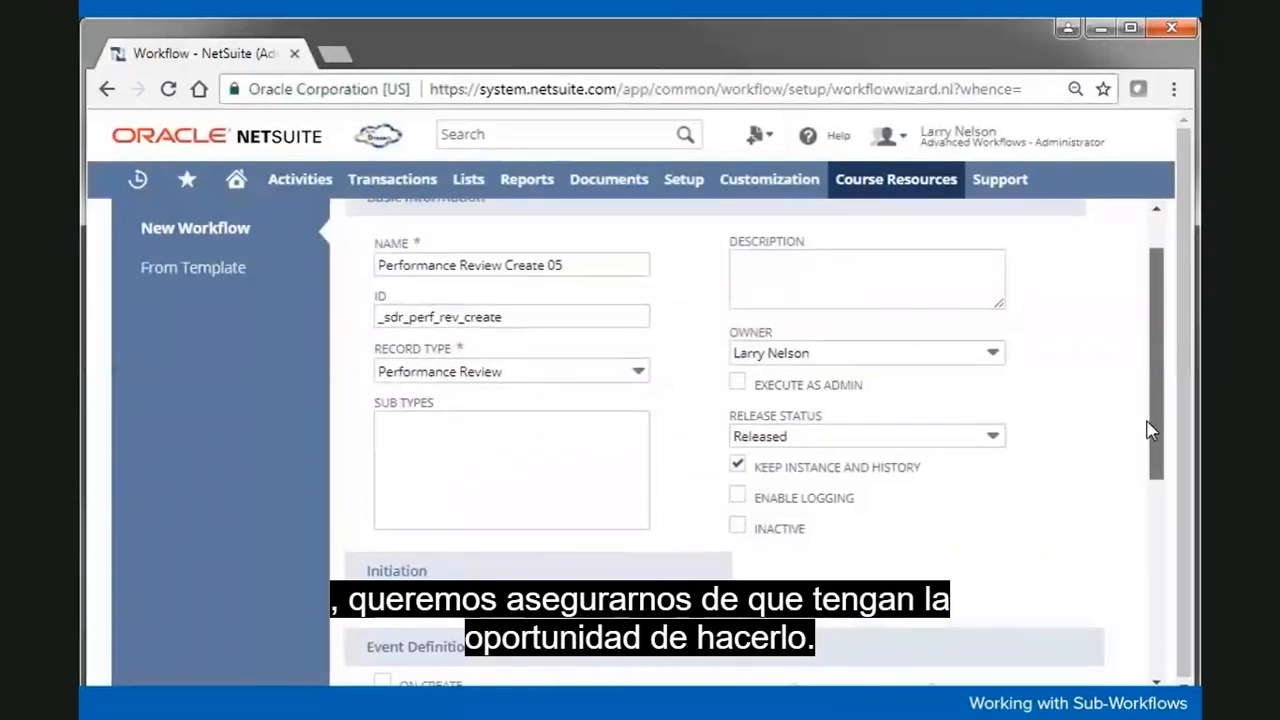
pyautogui.click(738, 498)
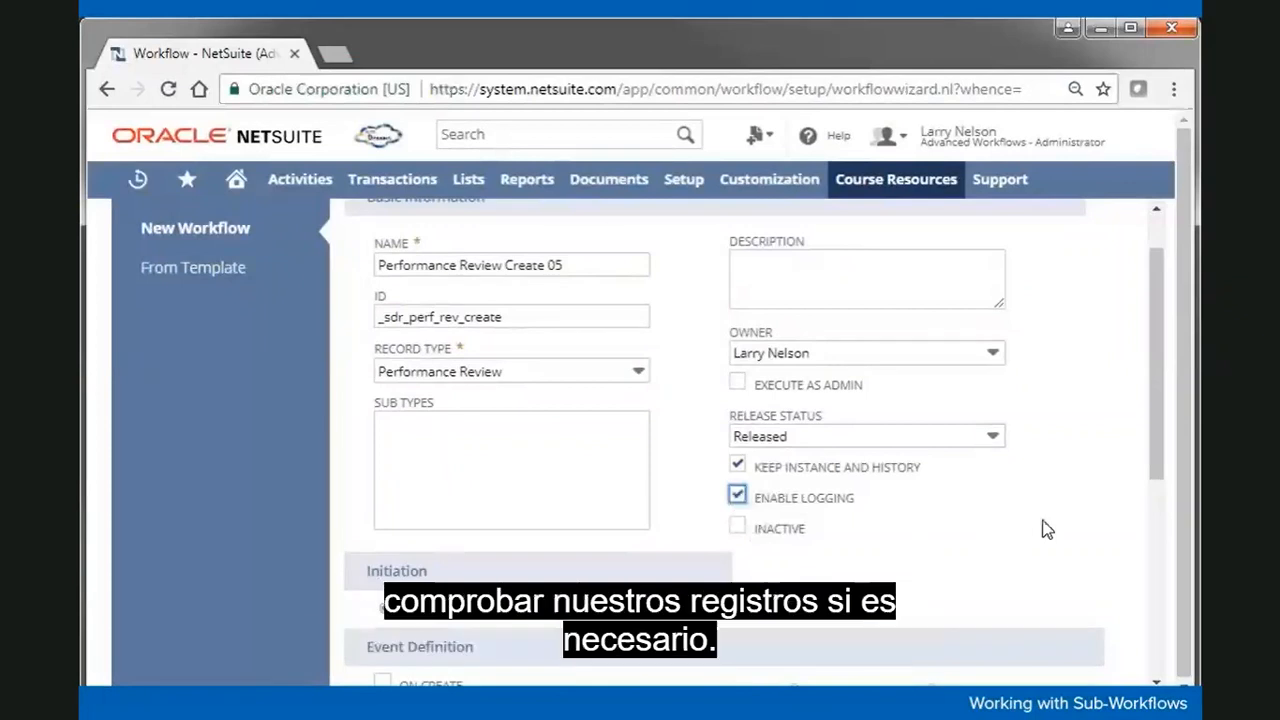
pyautogui.moveTo(1157, 394); pyautogui.dragTo(1128, 553)
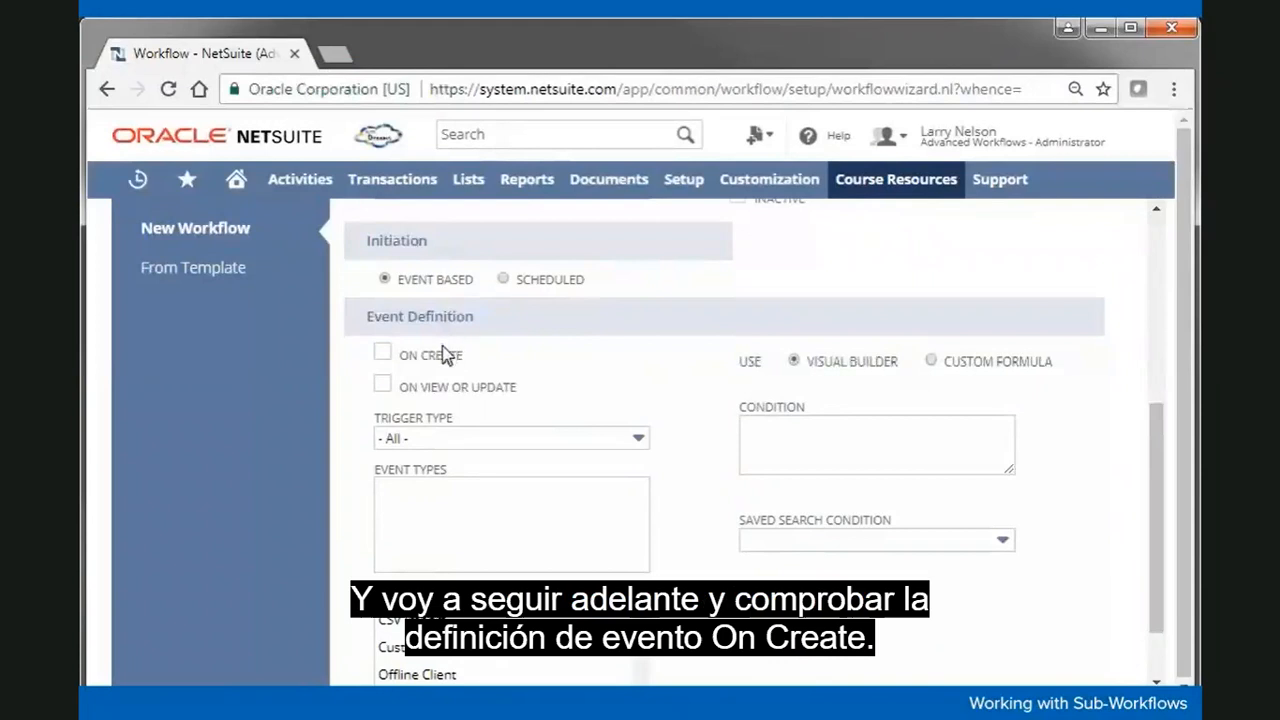
pyautogui.click(382, 353)
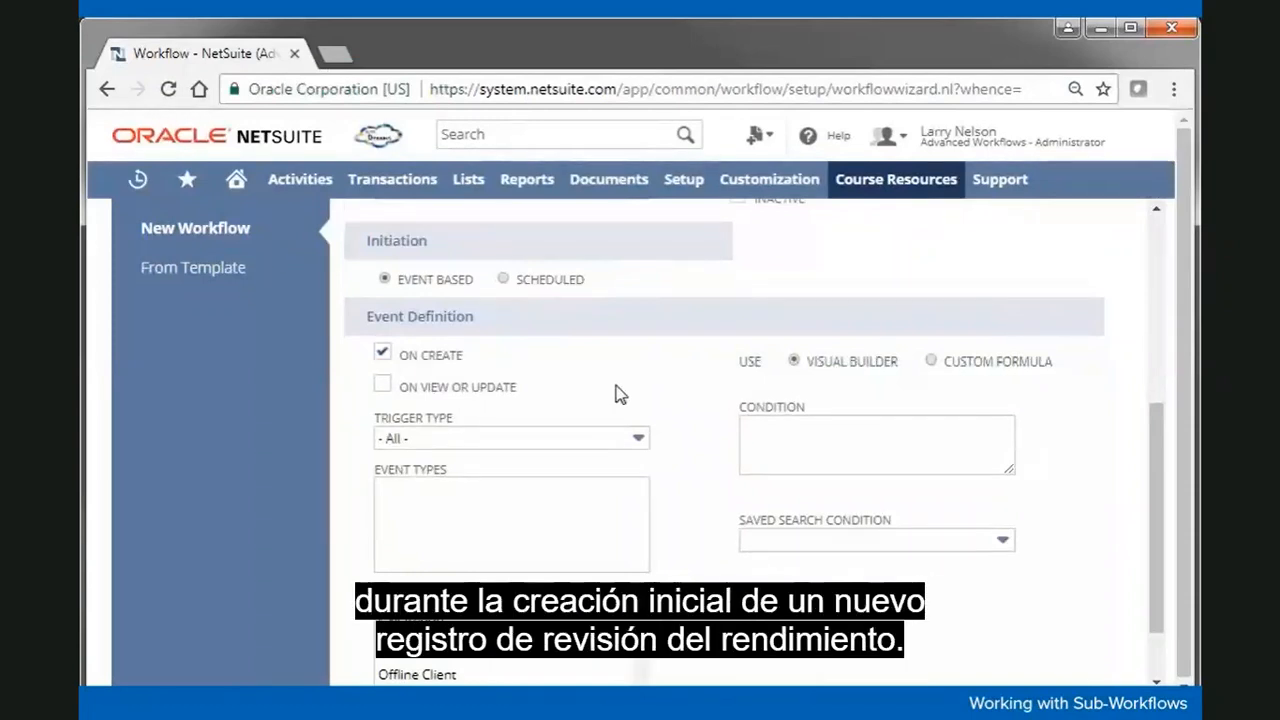
pyautogui.click(522, 452)
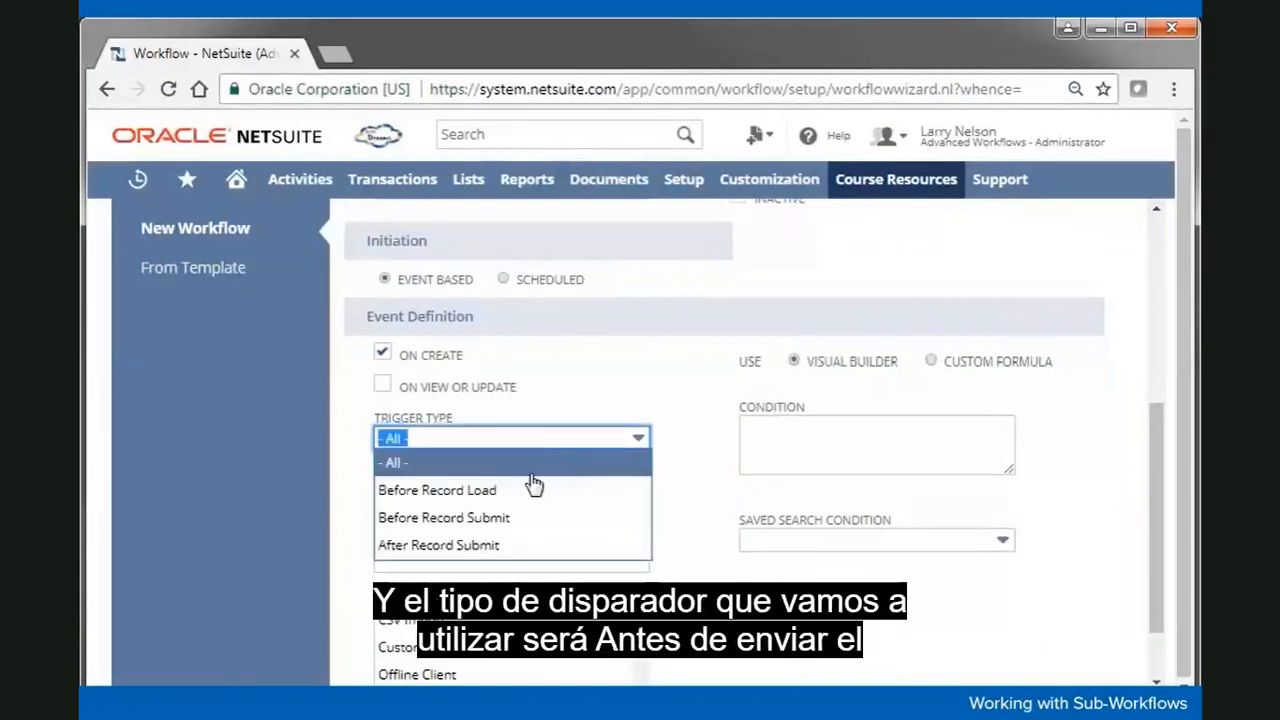
pyautogui.click(555, 518)
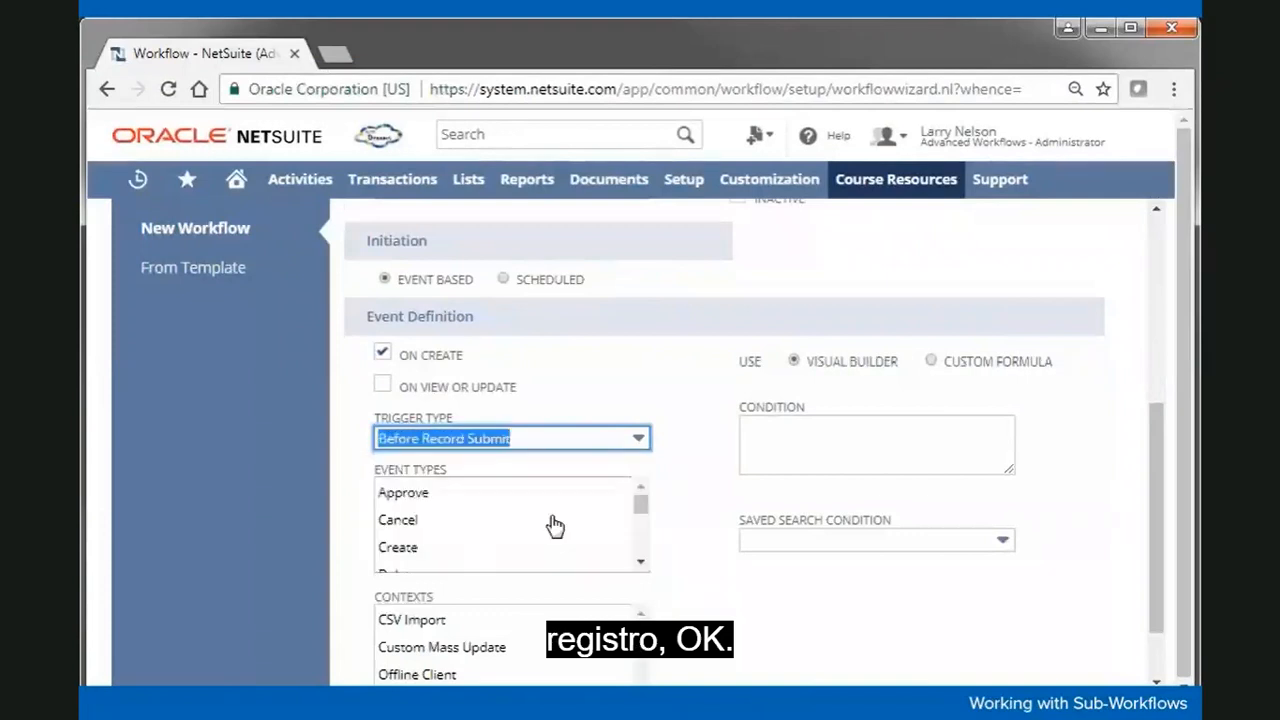
pyautogui.click(690, 604)
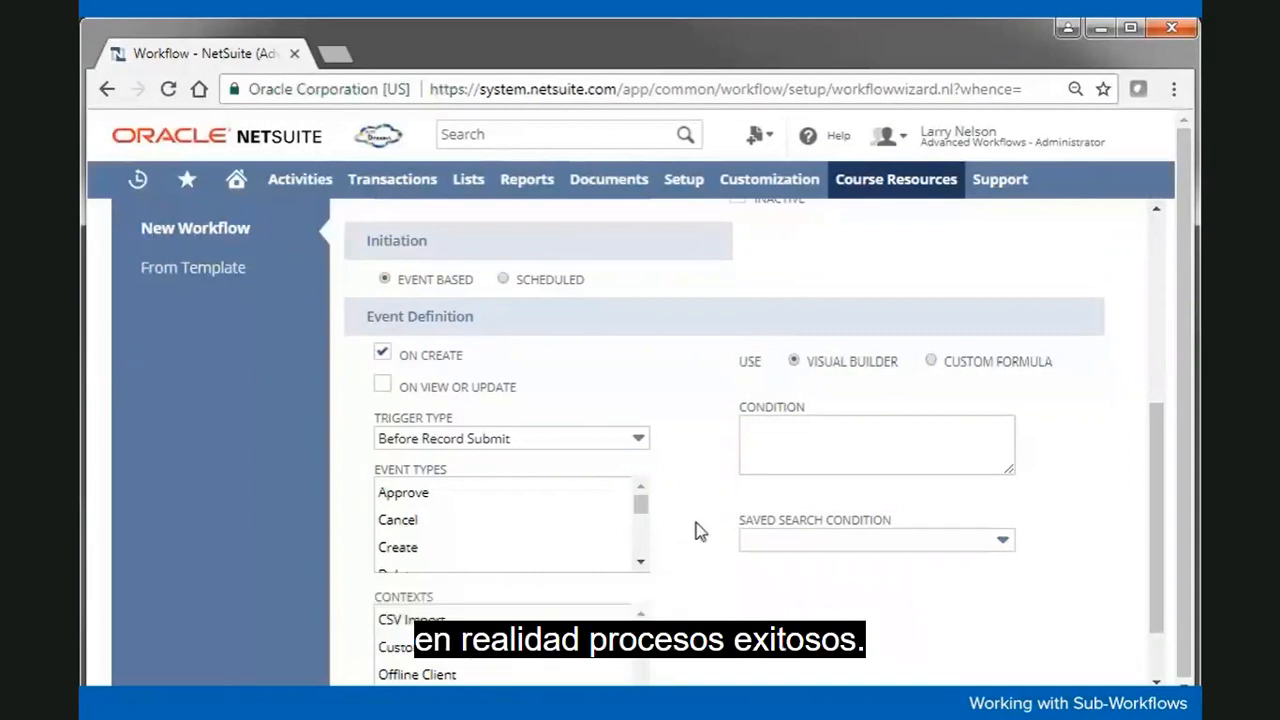
pyautogui.scroll(-2, 700, 531)
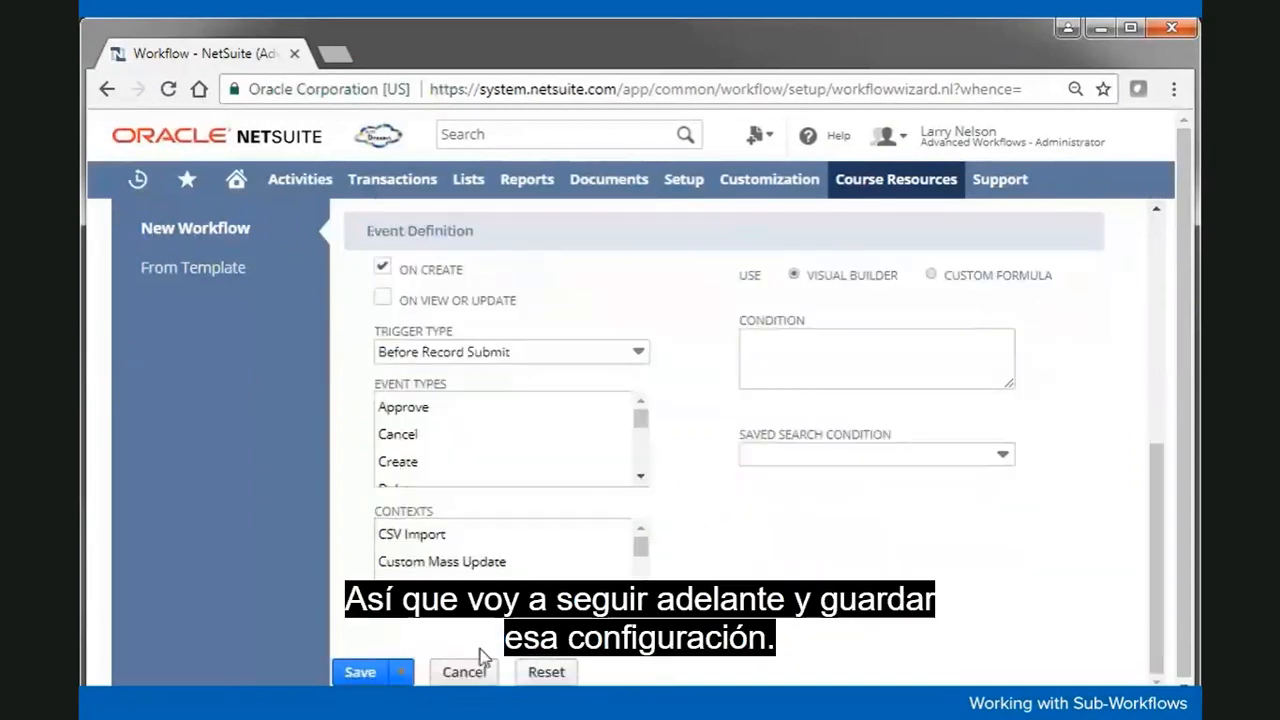
# Step: Save the workflow and move State 1 up and left in the diagram
pyautogui.click(360, 672)
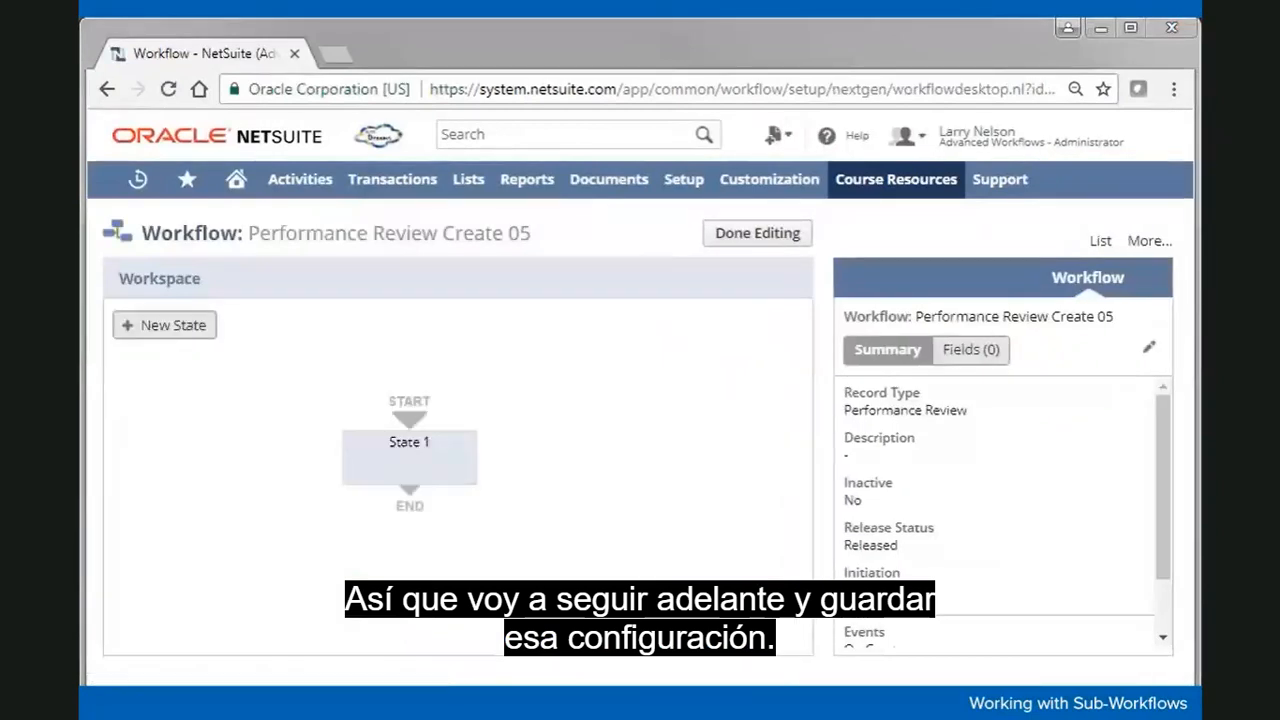
pyautogui.click(433, 474)
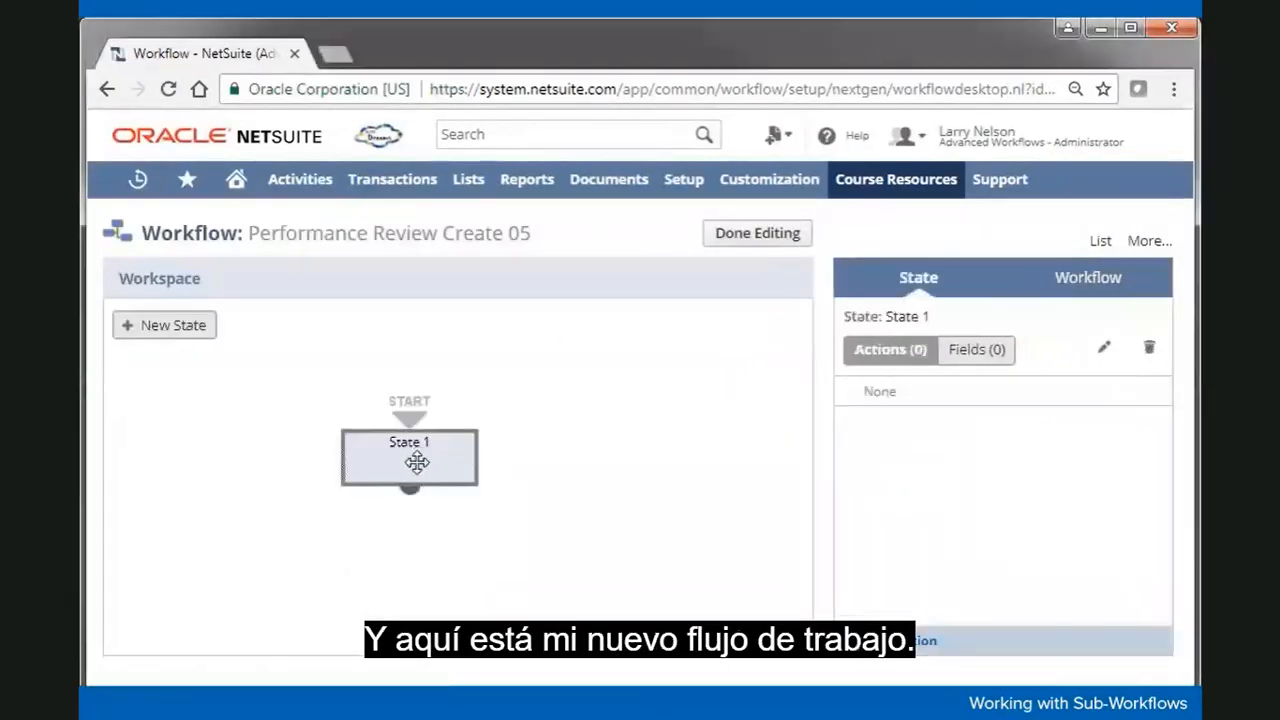
pyautogui.moveTo(418, 459); pyautogui.dragTo(387, 410)
# Step: Add State 2 to the right of State 1 and link them with a transition
pyautogui.click(170, 329)
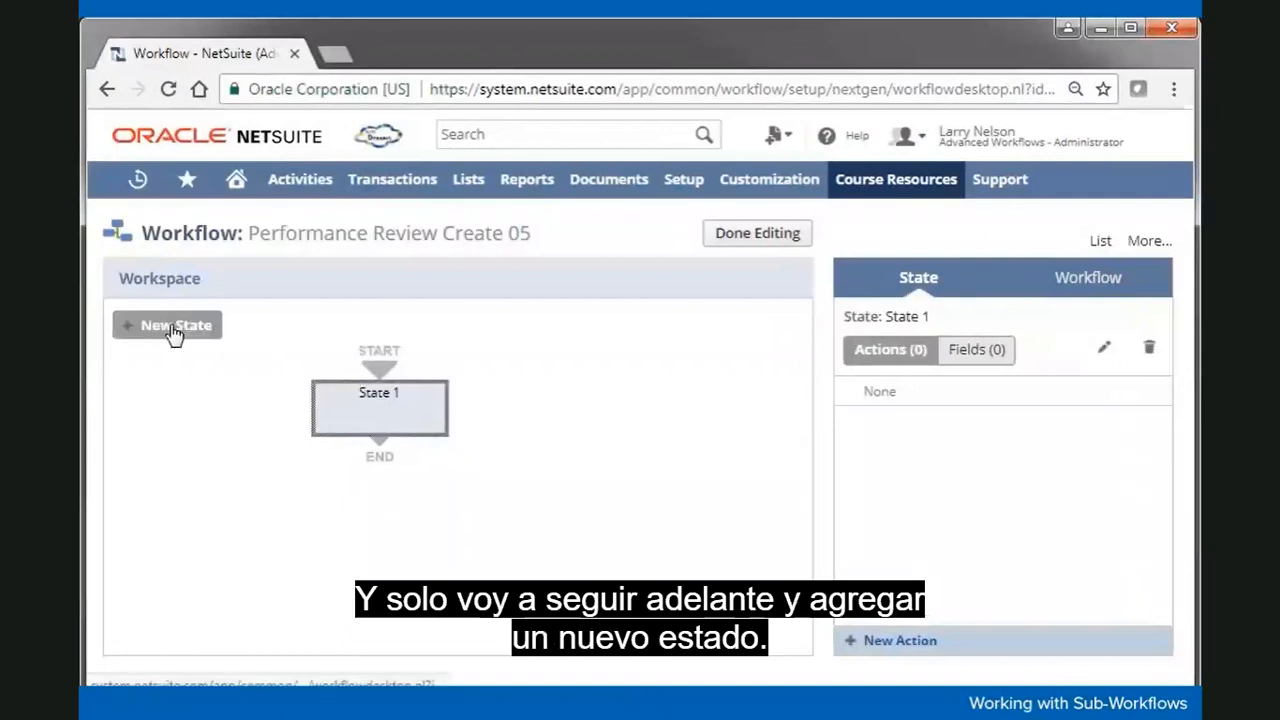
pyautogui.moveTo(198, 437); pyautogui.dragTo(549, 413)
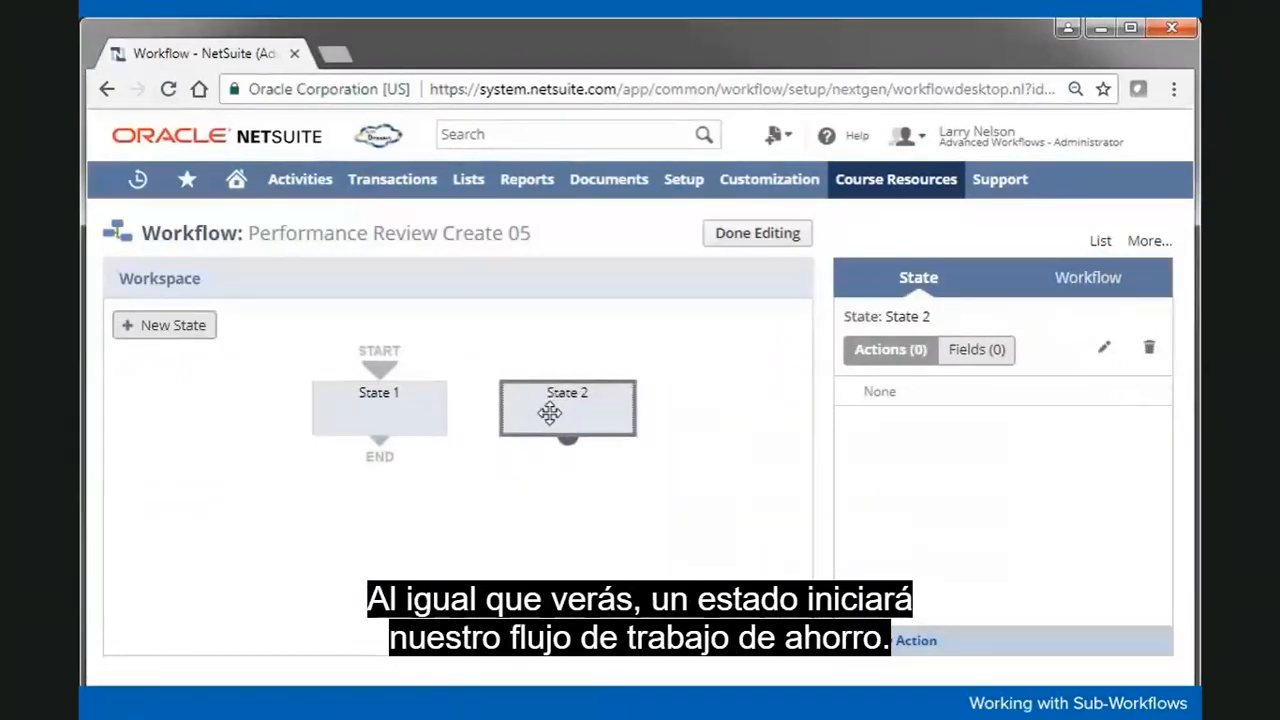
pyautogui.click(377, 405)
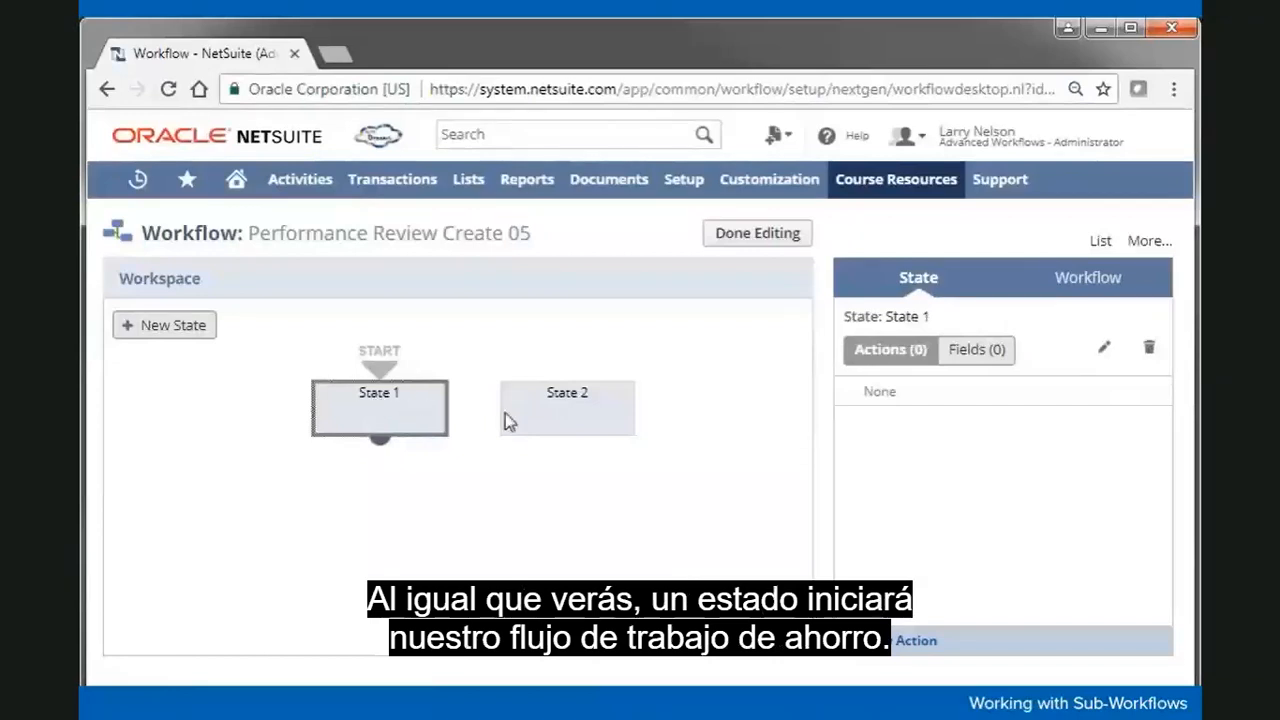
pyautogui.click(572, 412)
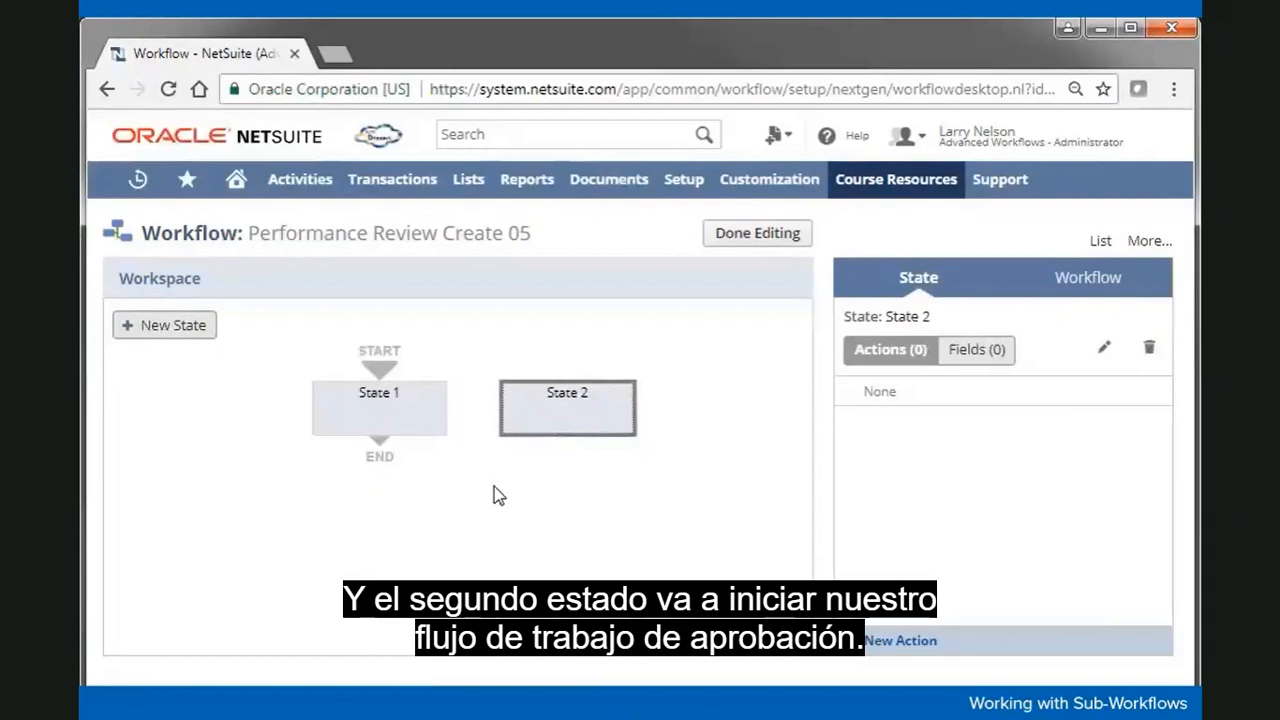
pyautogui.moveTo(380, 448); pyautogui.dragTo(514, 413)
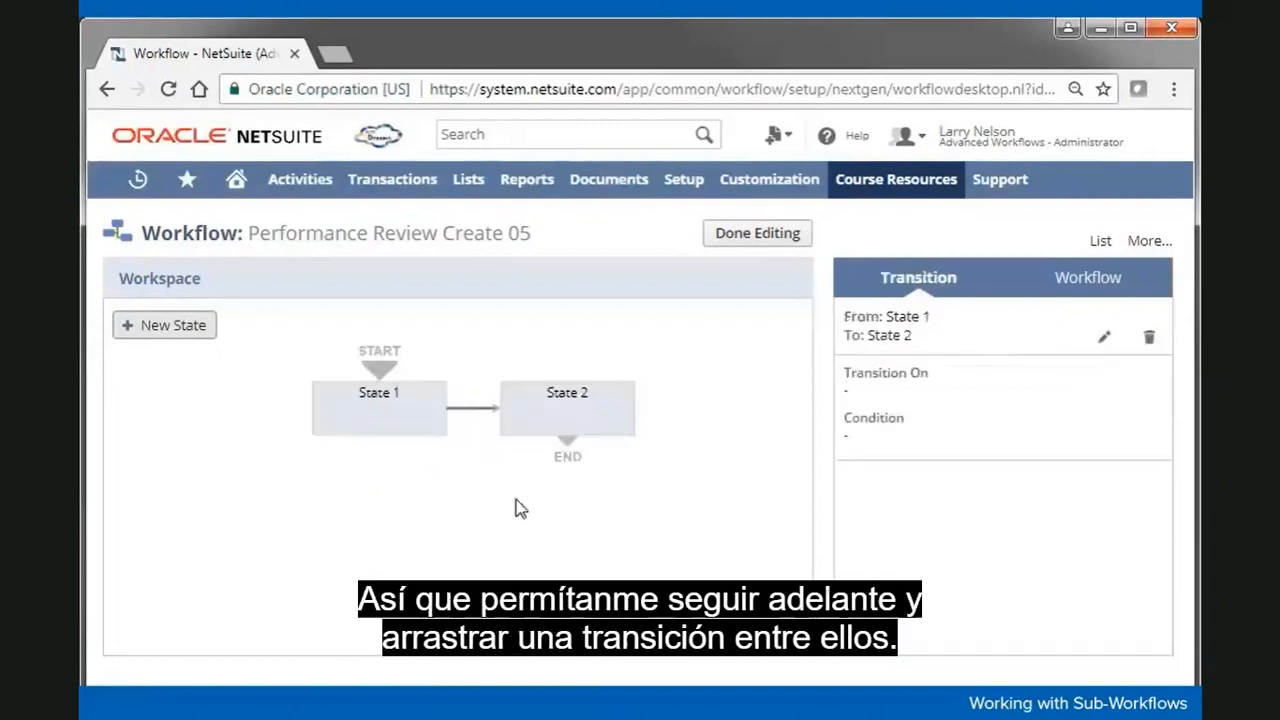
# Step: Rename State 1 to 'State 1: Initiate Save Process' and save it
pyautogui.doubleClick(401, 413)
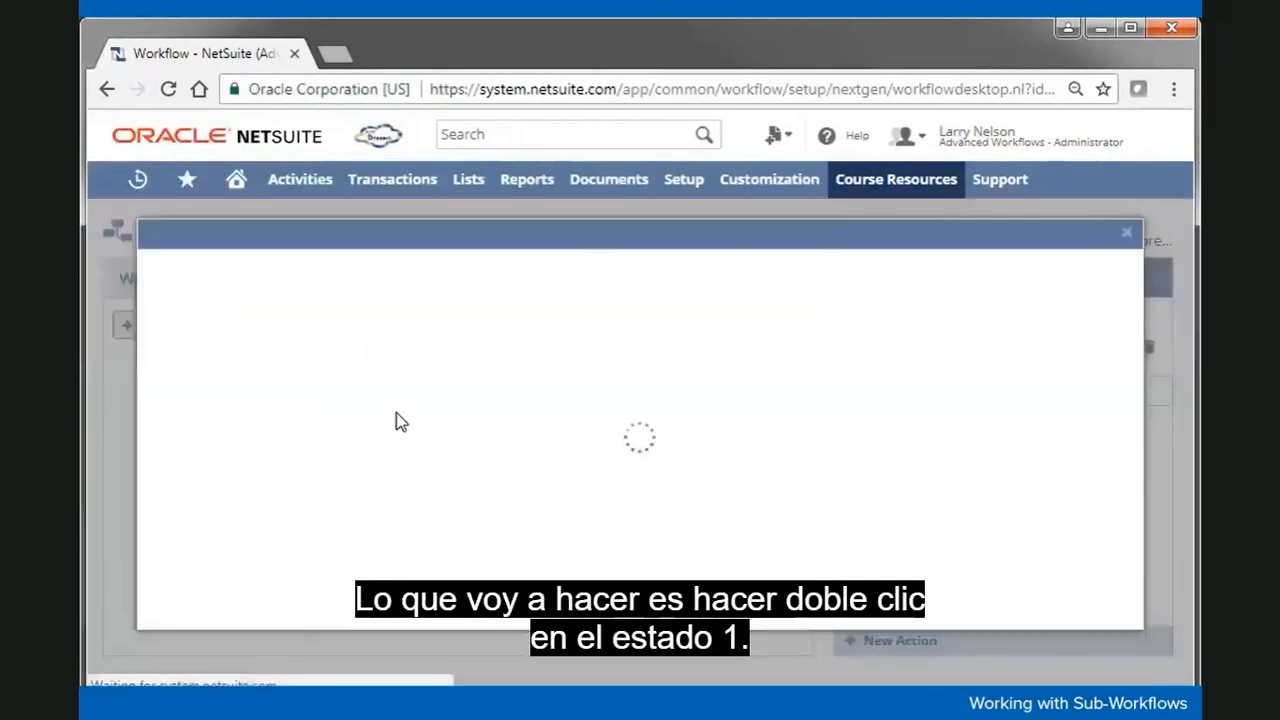
pyautogui.click(301, 365)
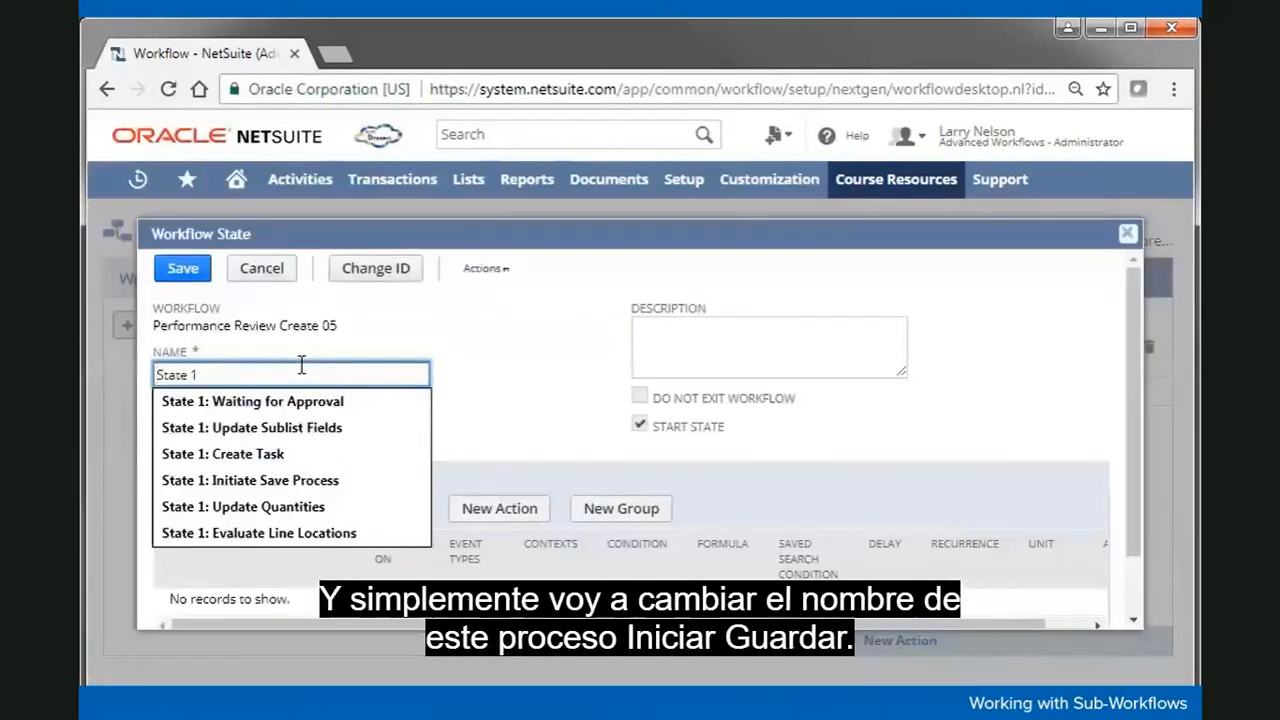
pyautogui.write(': Initiate Save Process')
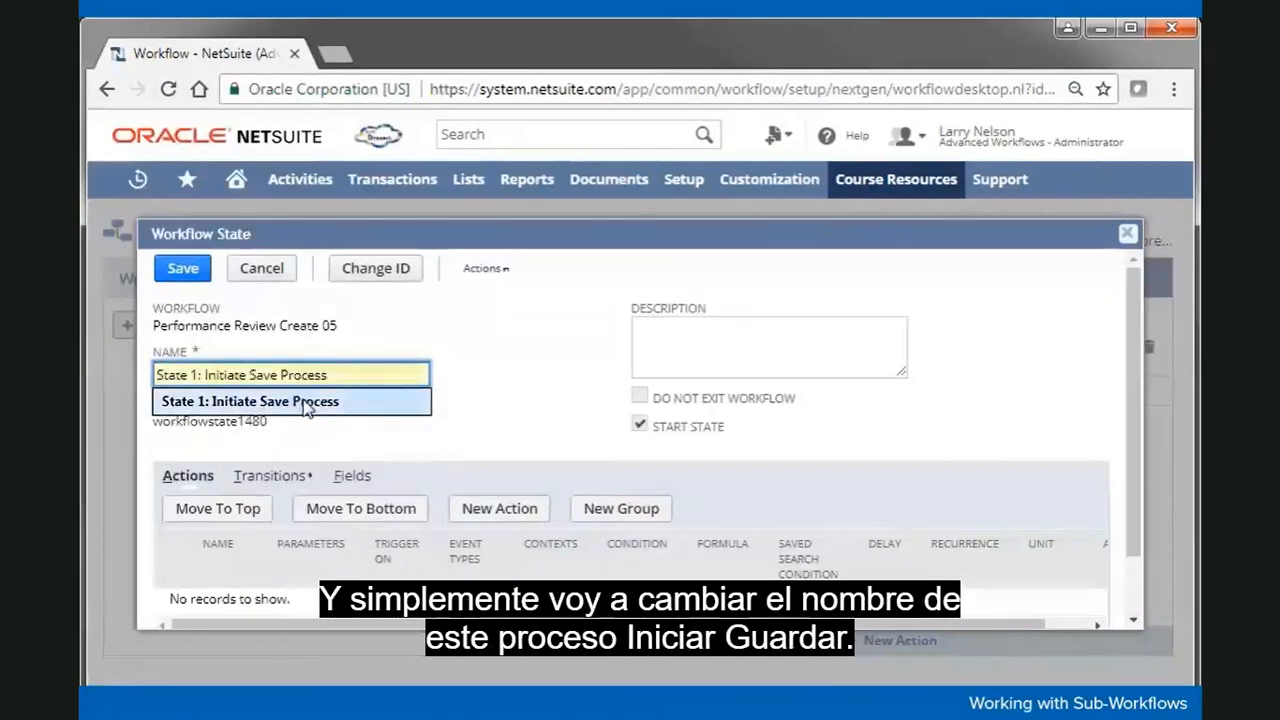
pyautogui.click(300, 401)
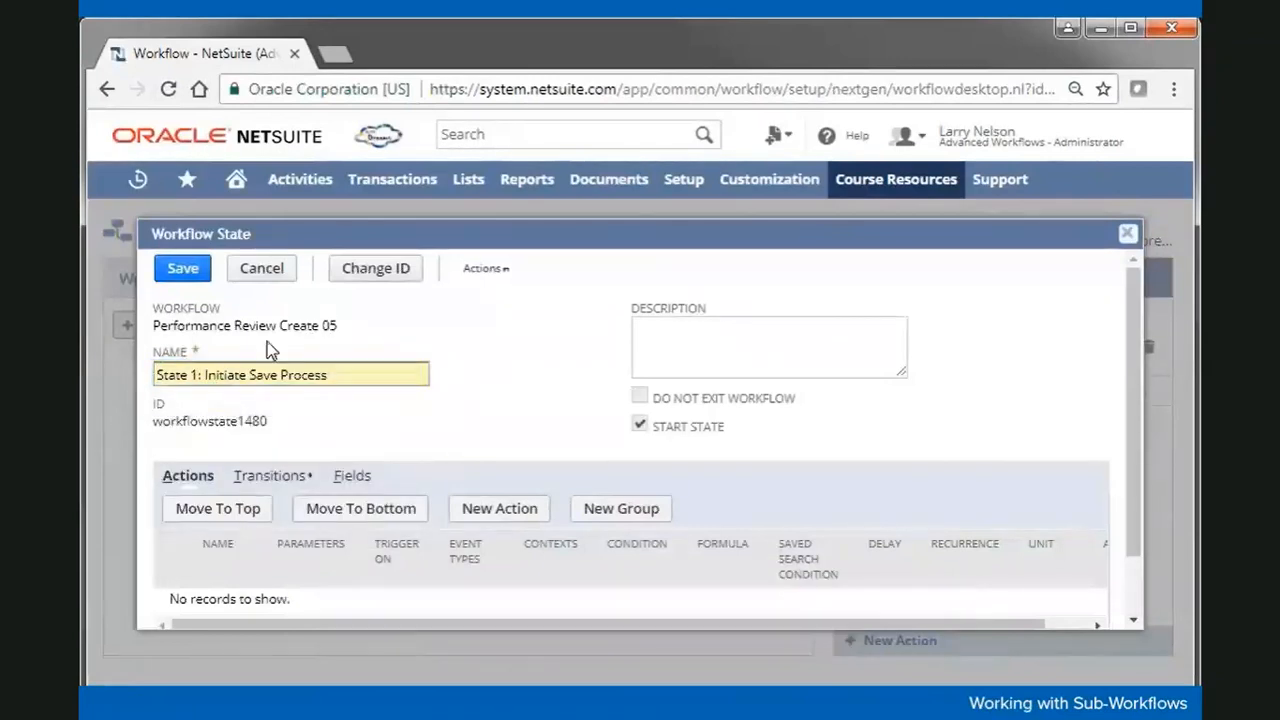
pyautogui.click(183, 269)
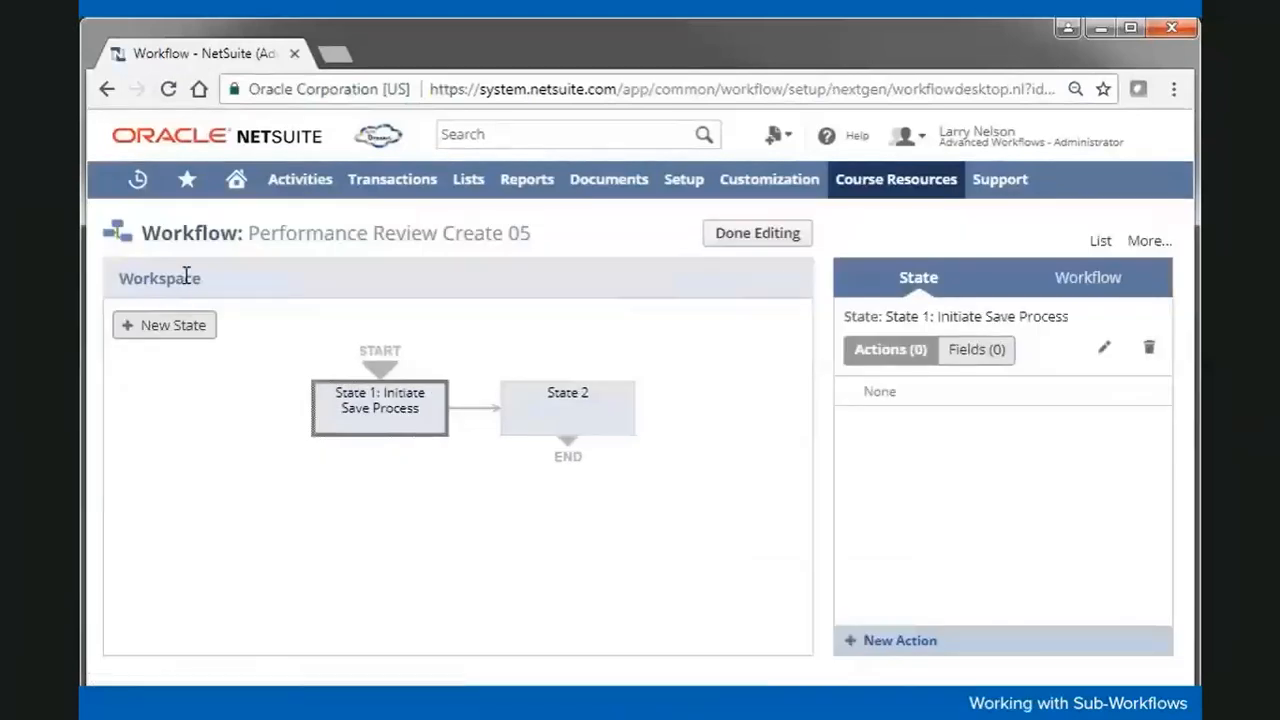
pyautogui.click(568, 405)
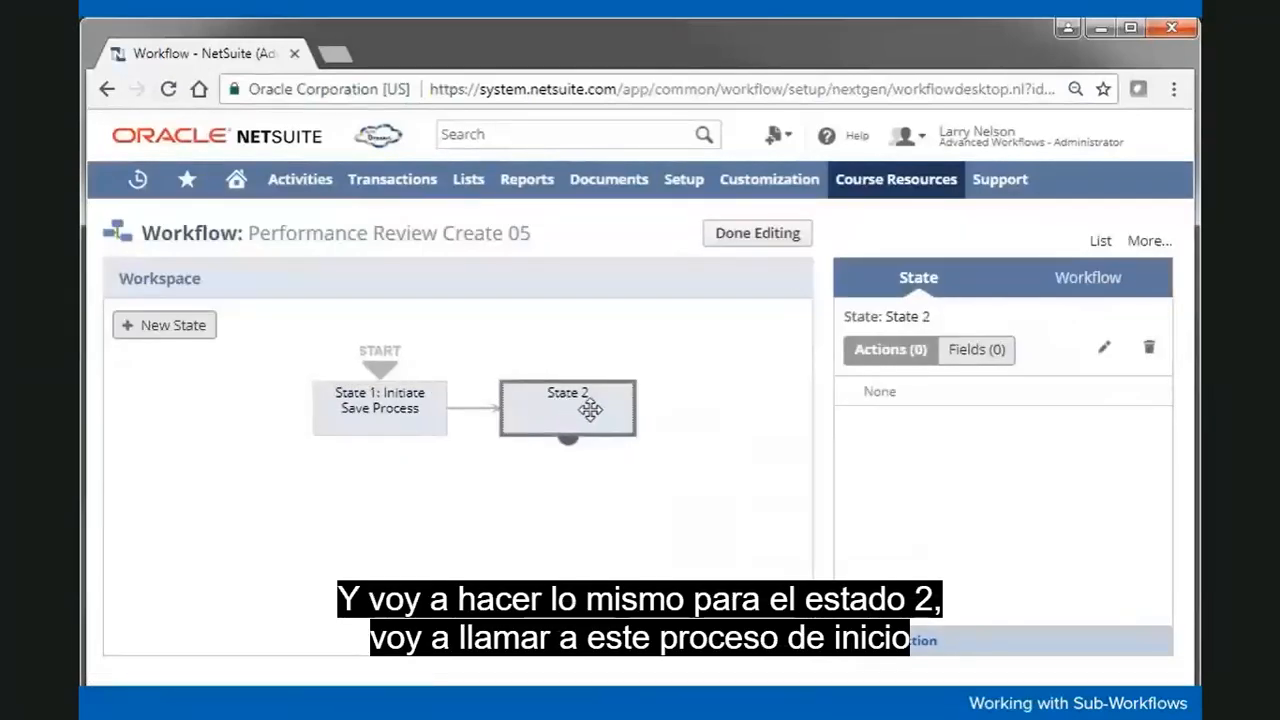
# Step: Rename State 2 to 'State 2: Initiate Approval Process' with Do Not Exit Workflow off, and save
pyautogui.doubleClick(590, 409)
pyautogui.click(266, 373)
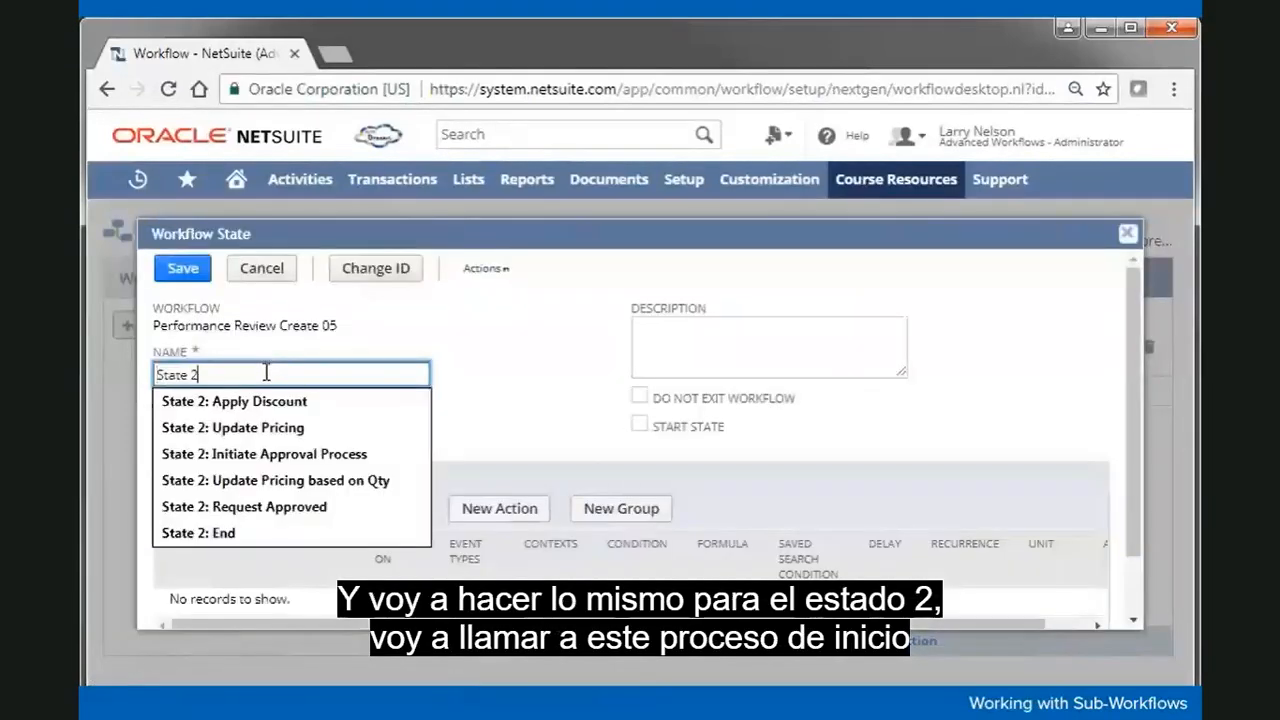
pyautogui.write(': In')
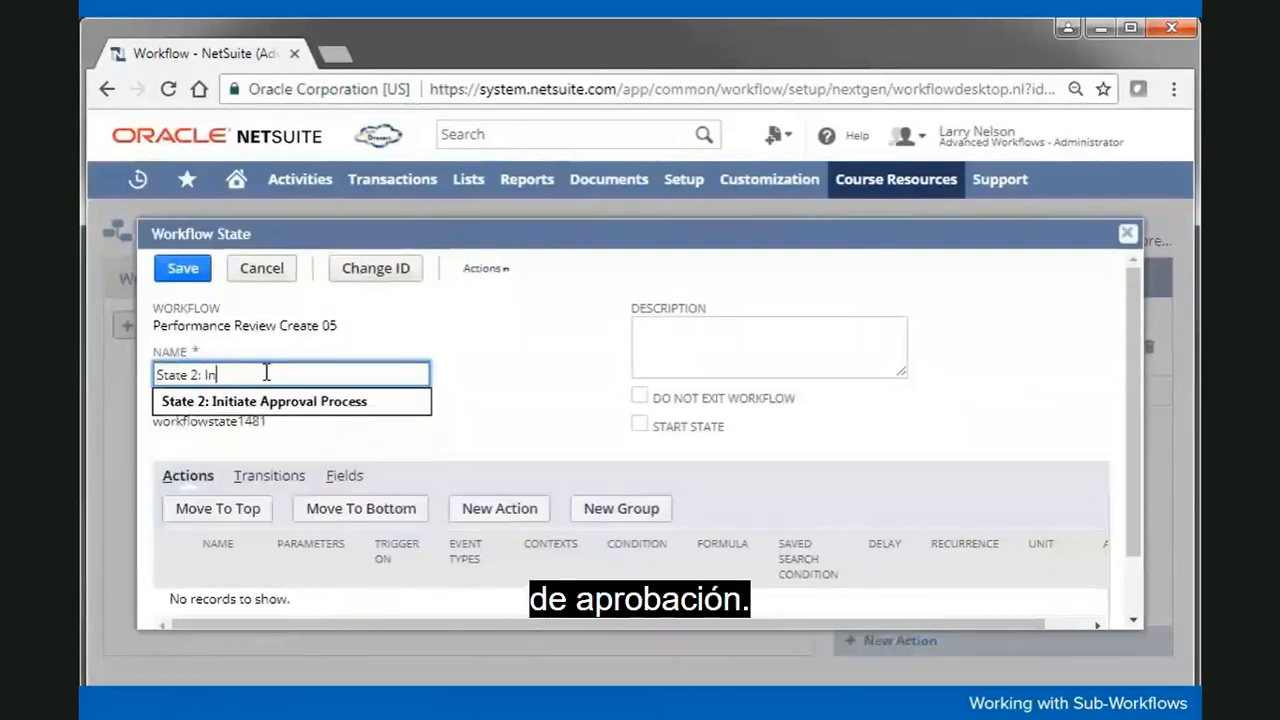
pyautogui.click(350, 406)
pyautogui.click(470, 382)
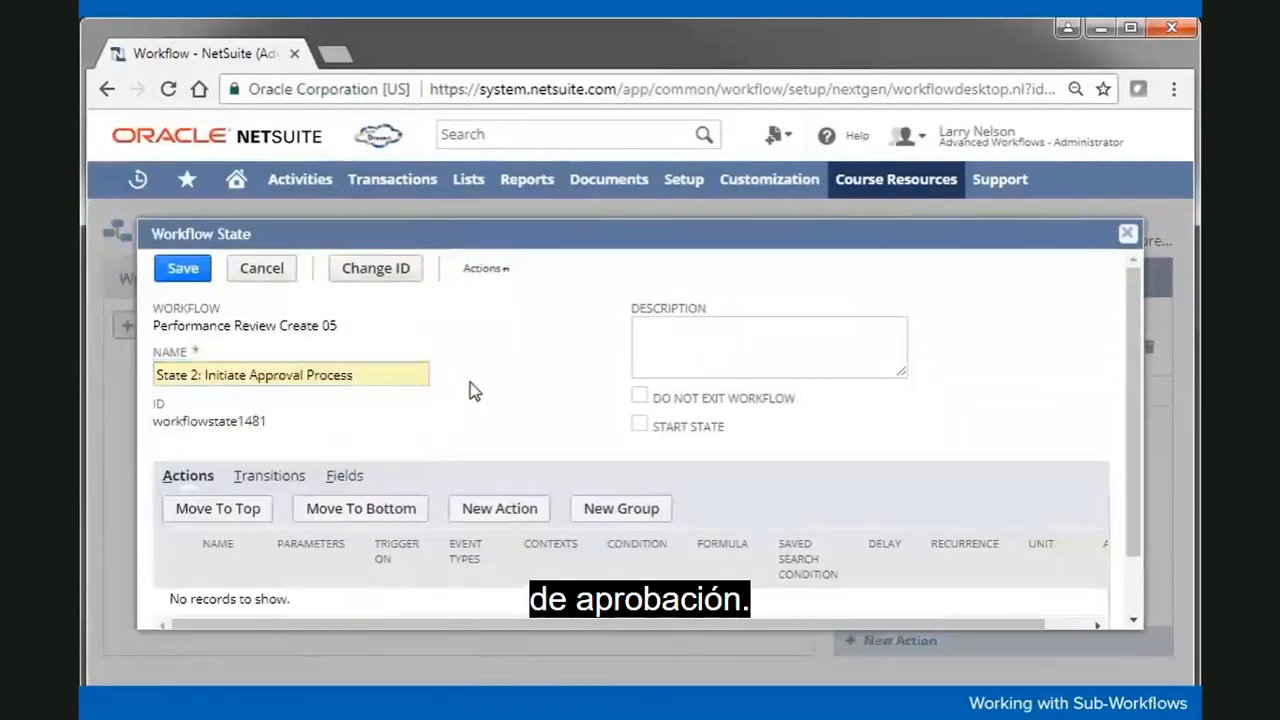
pyautogui.click(640, 400)
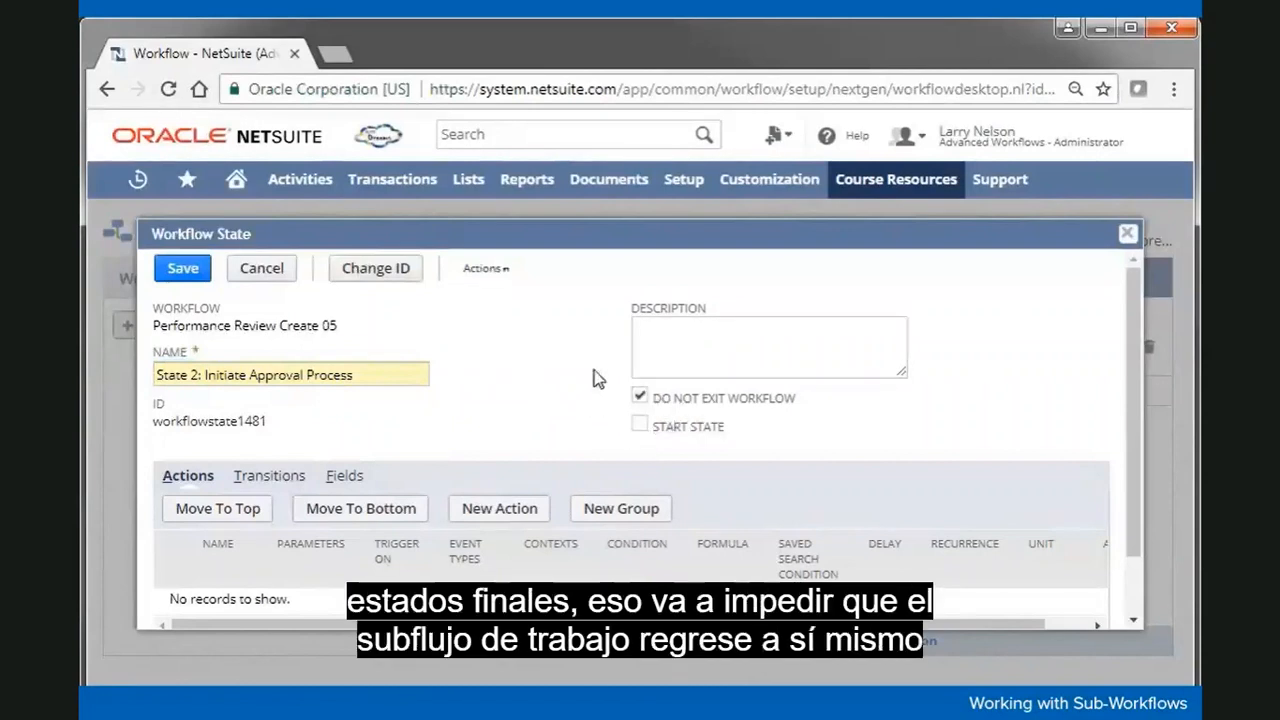
pyautogui.click(649, 361)
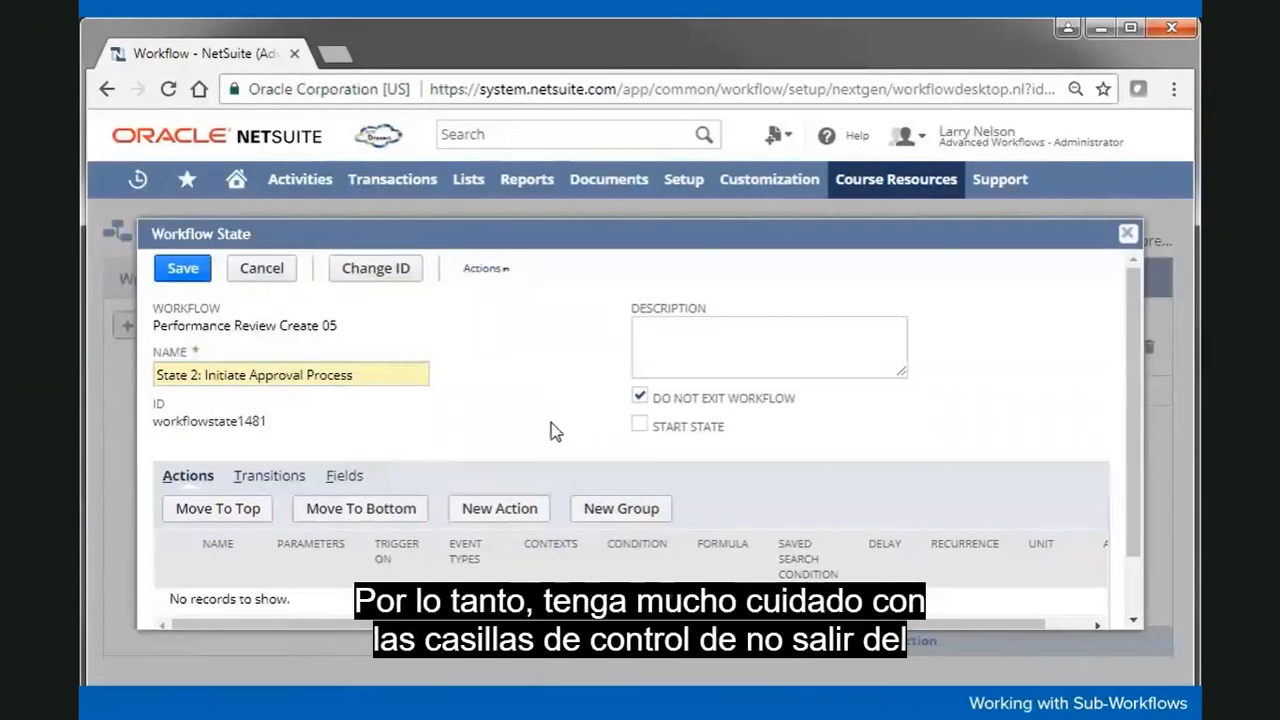
pyautogui.click(640, 396)
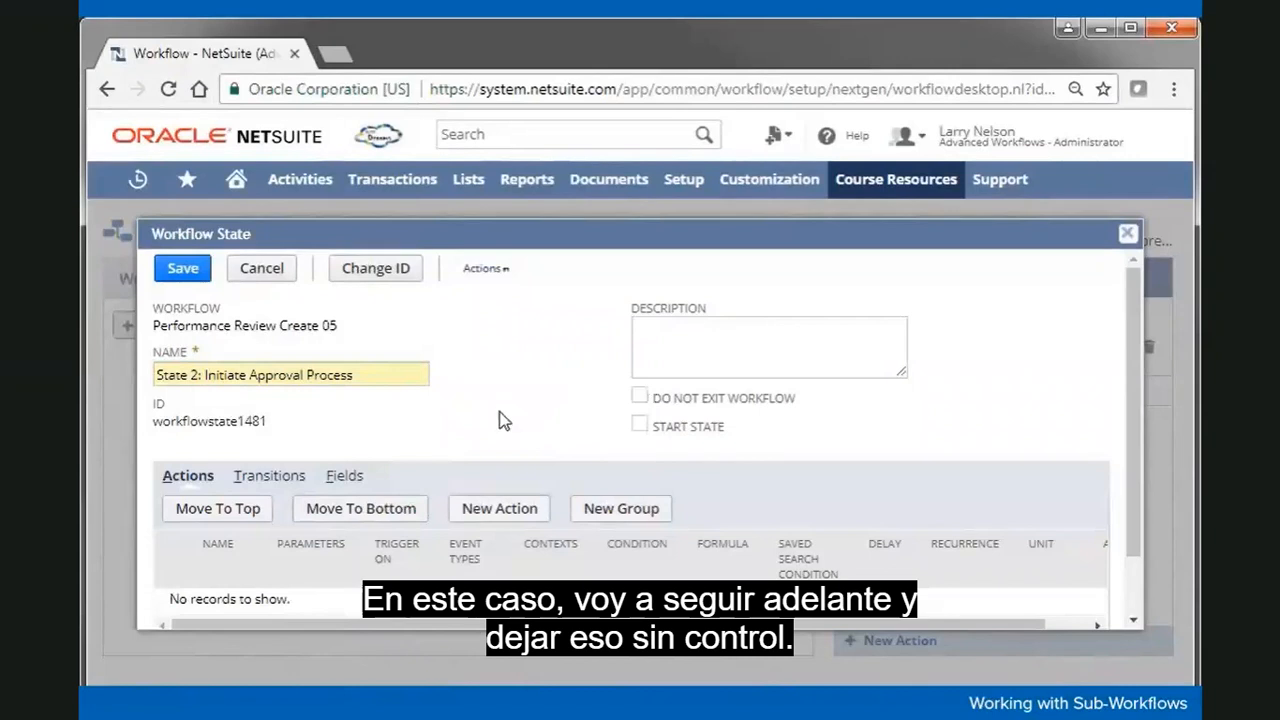
pyautogui.click(181, 269)
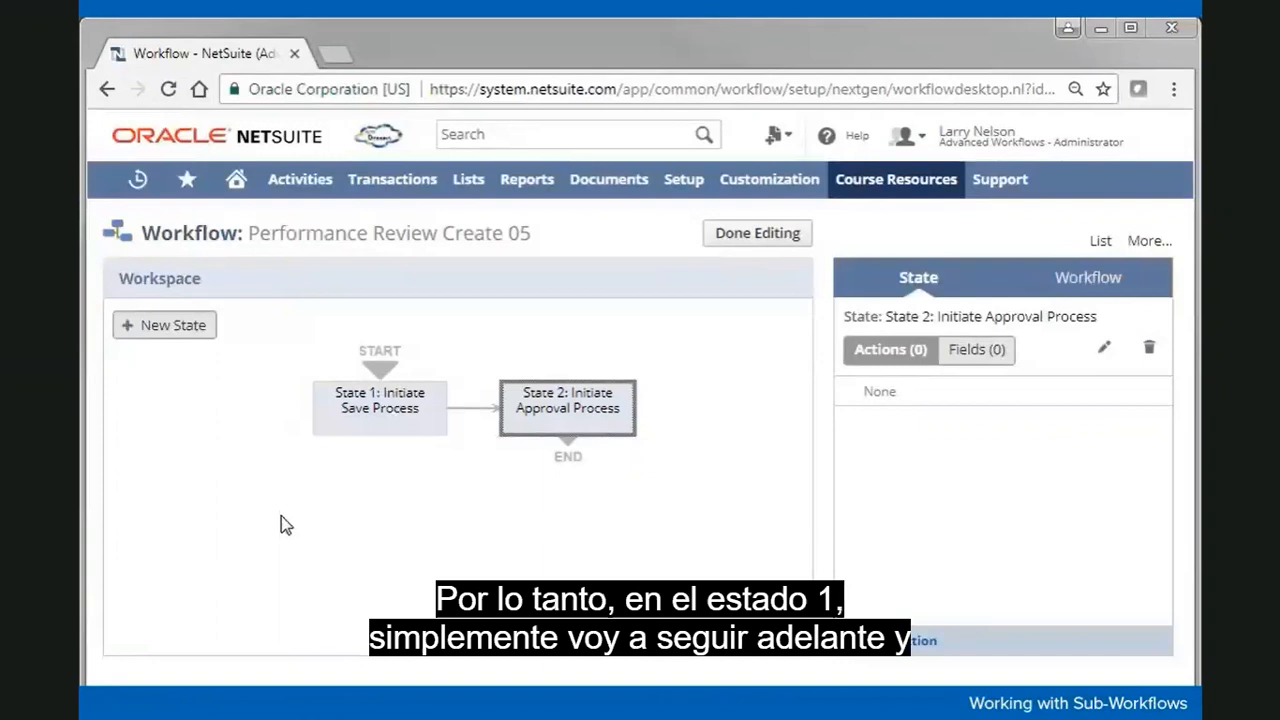
# Step: Add an Initiate Workflow action to State 1 that launches Performance Review Save
pyautogui.click(326, 509)
pyautogui.click(383, 418)
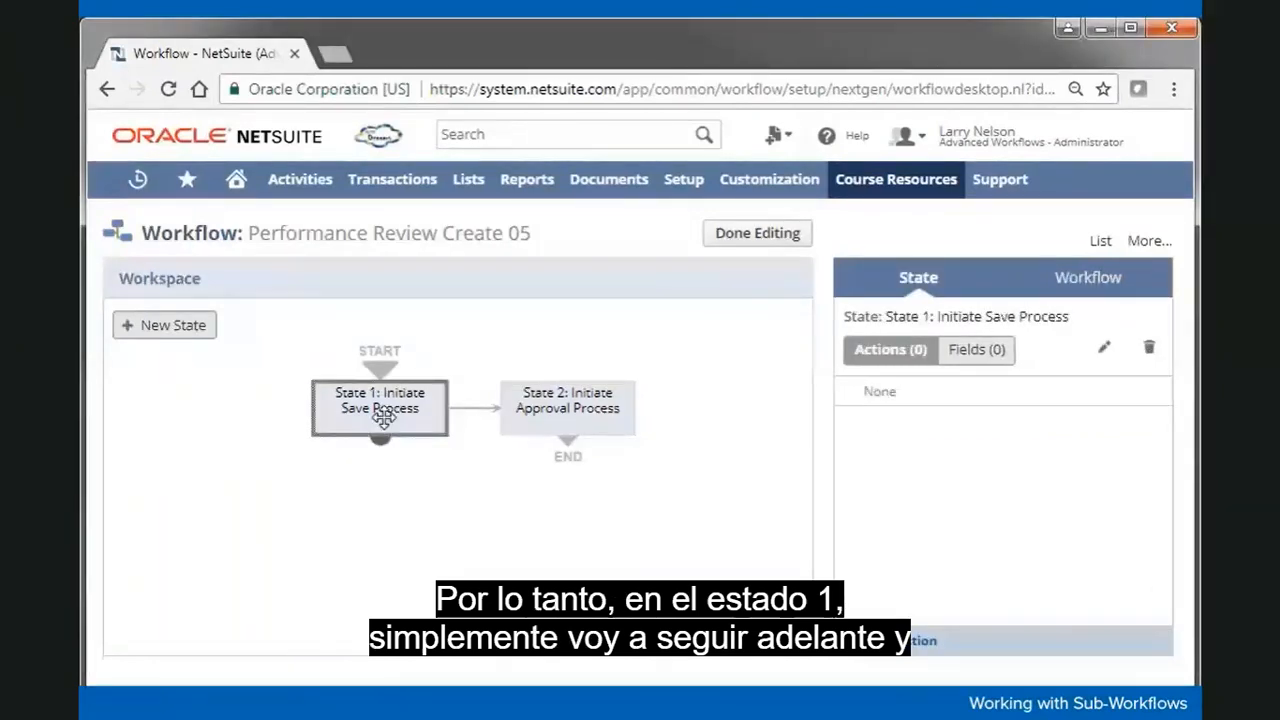
pyautogui.click(880, 642)
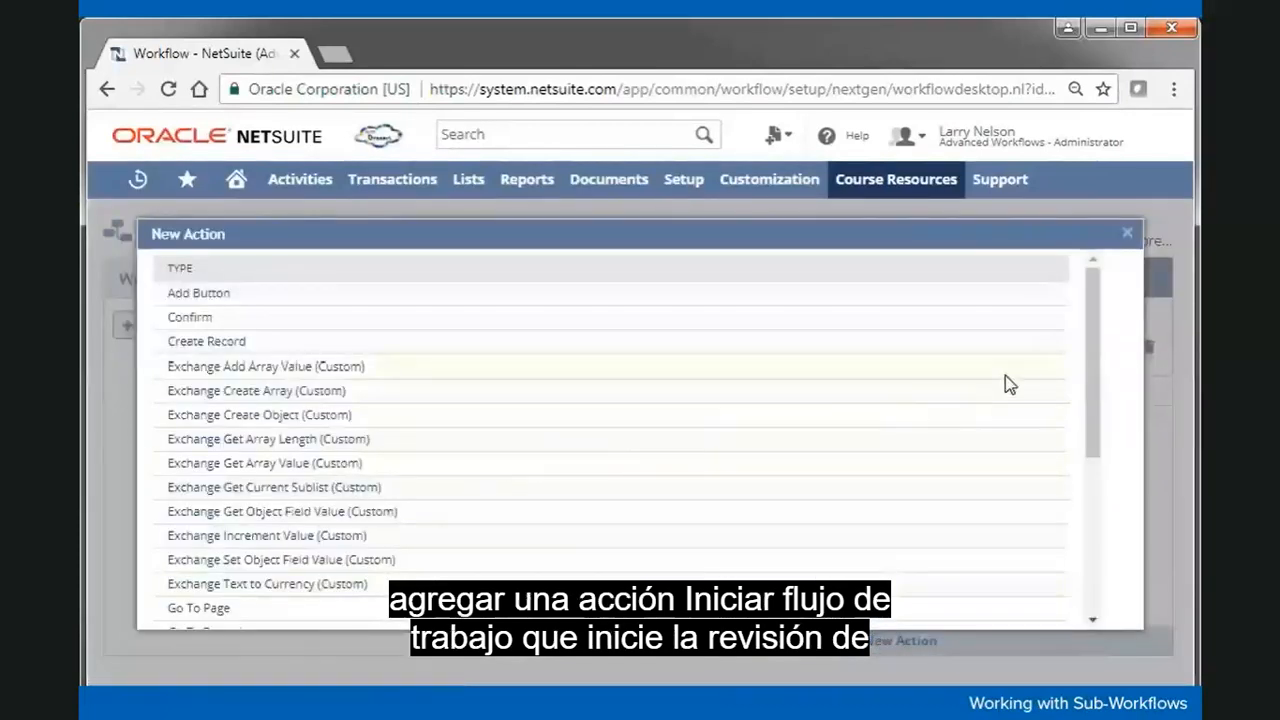
pyautogui.moveTo(1092, 355); pyautogui.dragTo(1087, 546)
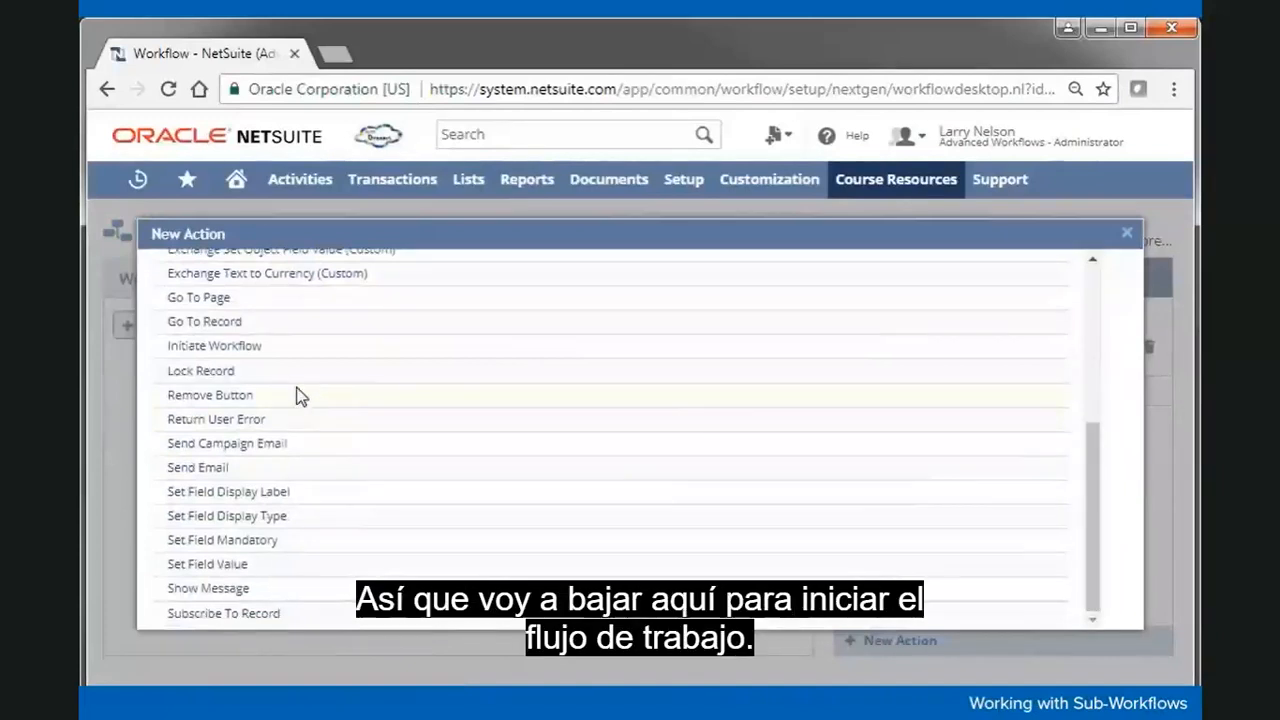
pyautogui.click(239, 347)
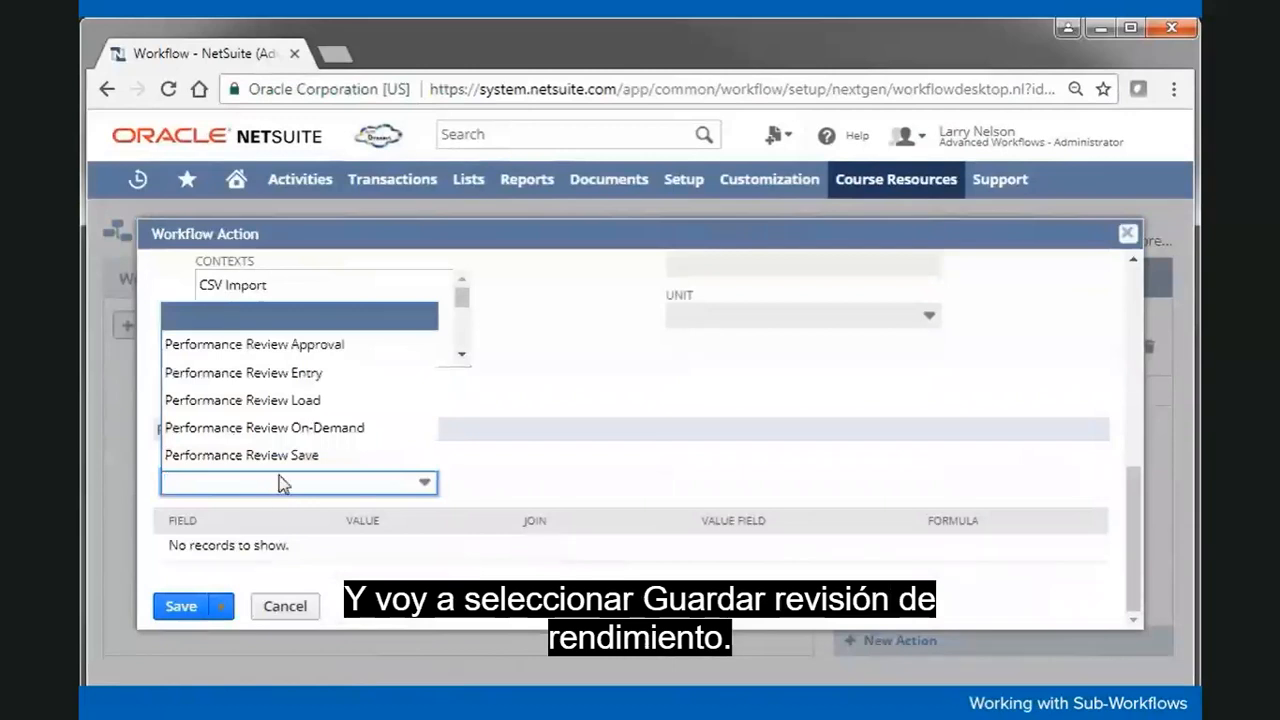
pyautogui.click(316, 458)
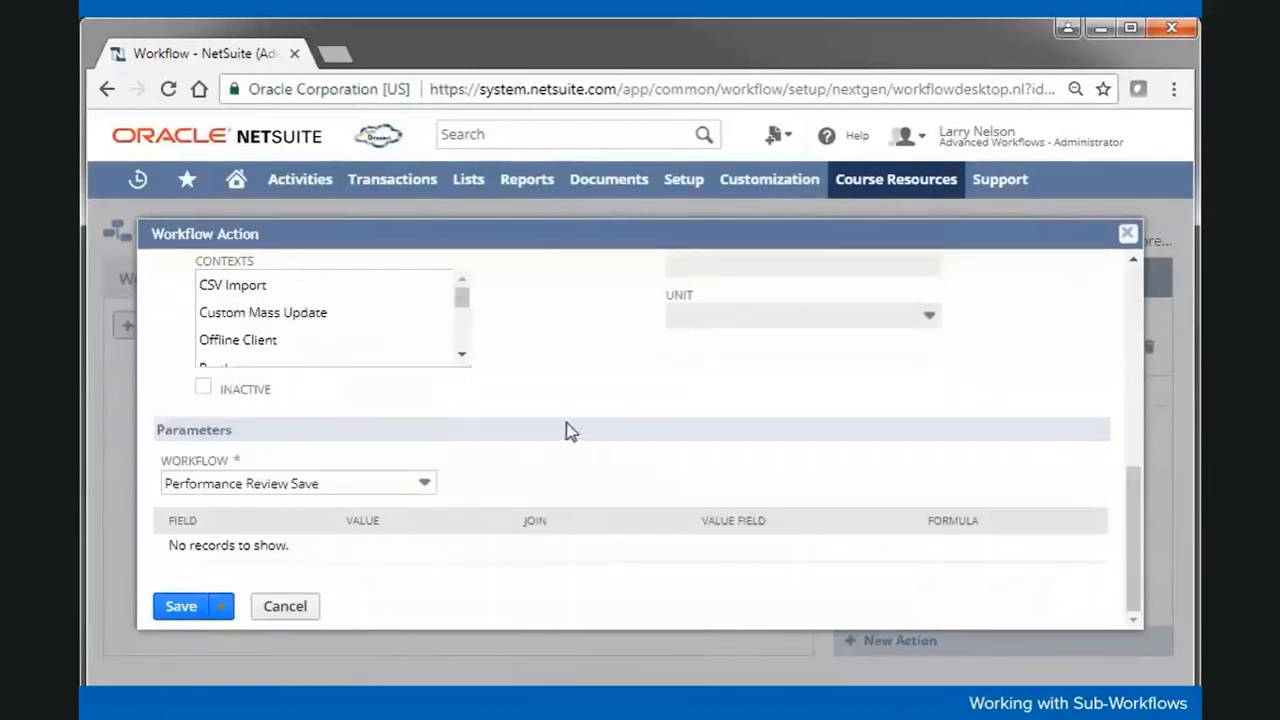
pyautogui.click(181, 606)
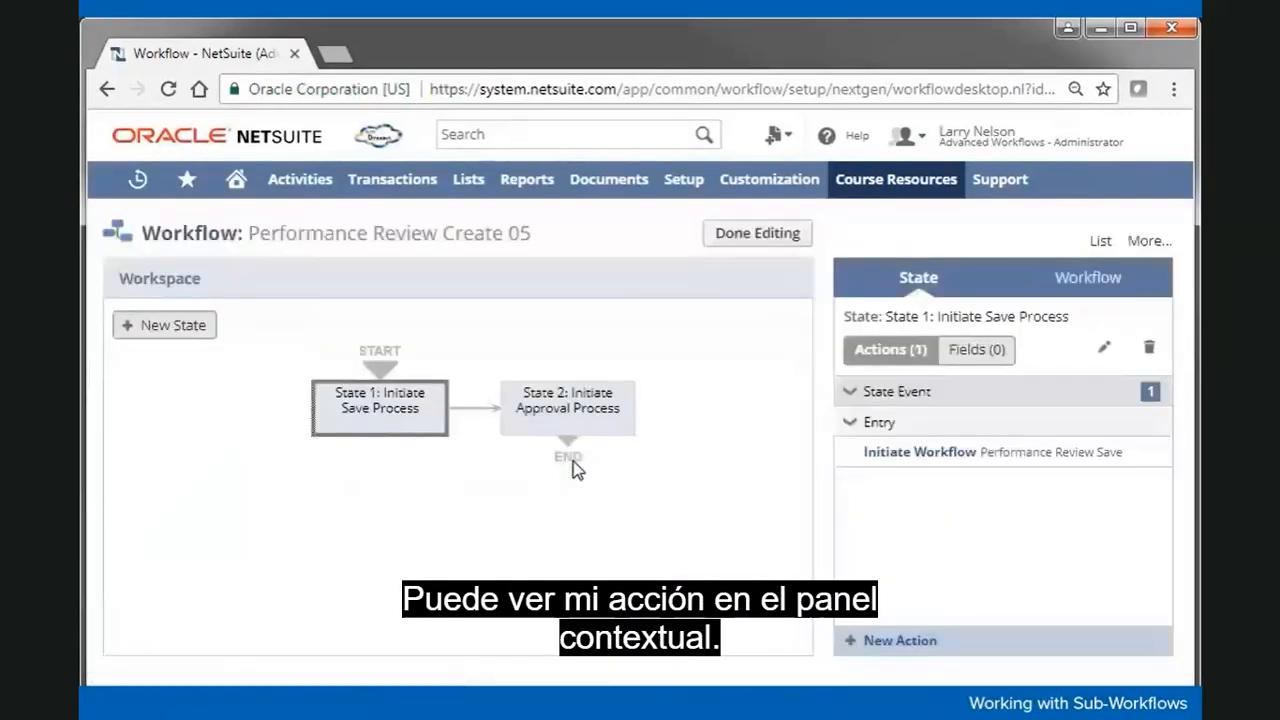
# Step: Add an Initiate Workflow action to State 2 that launches Performance Review Approval
pyautogui.moveTo(923, 458)
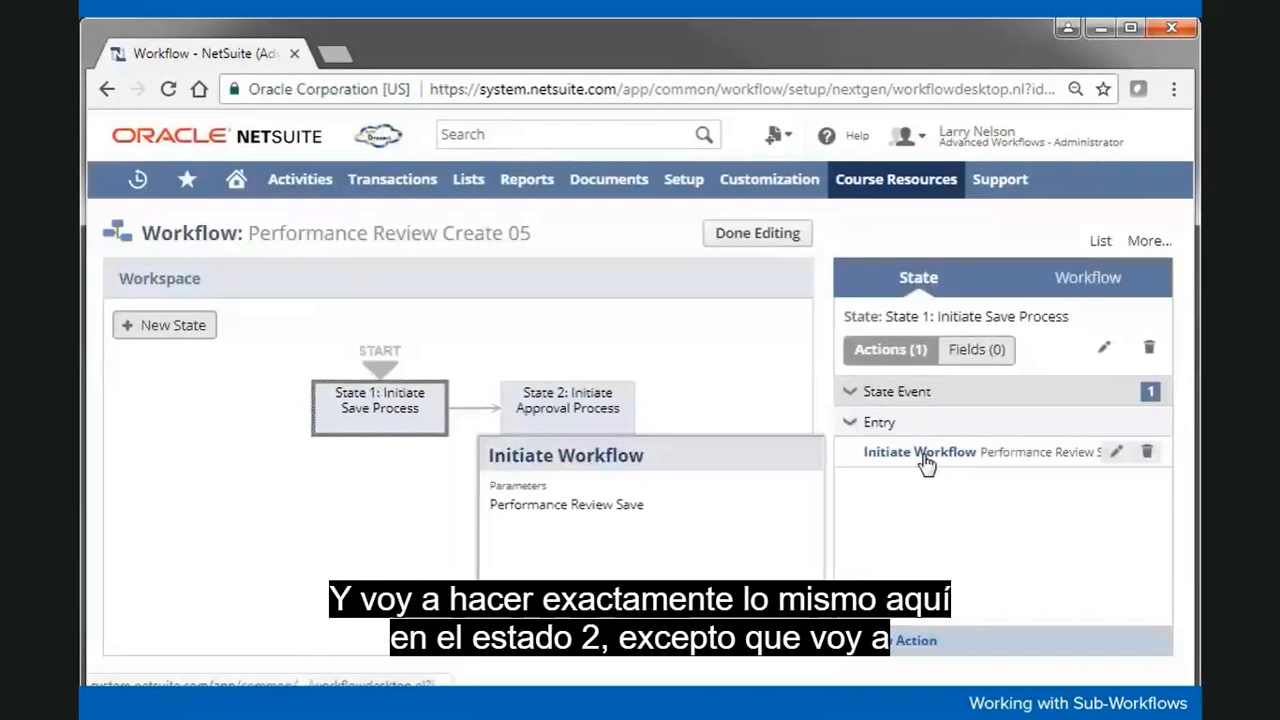
pyautogui.click(600, 424)
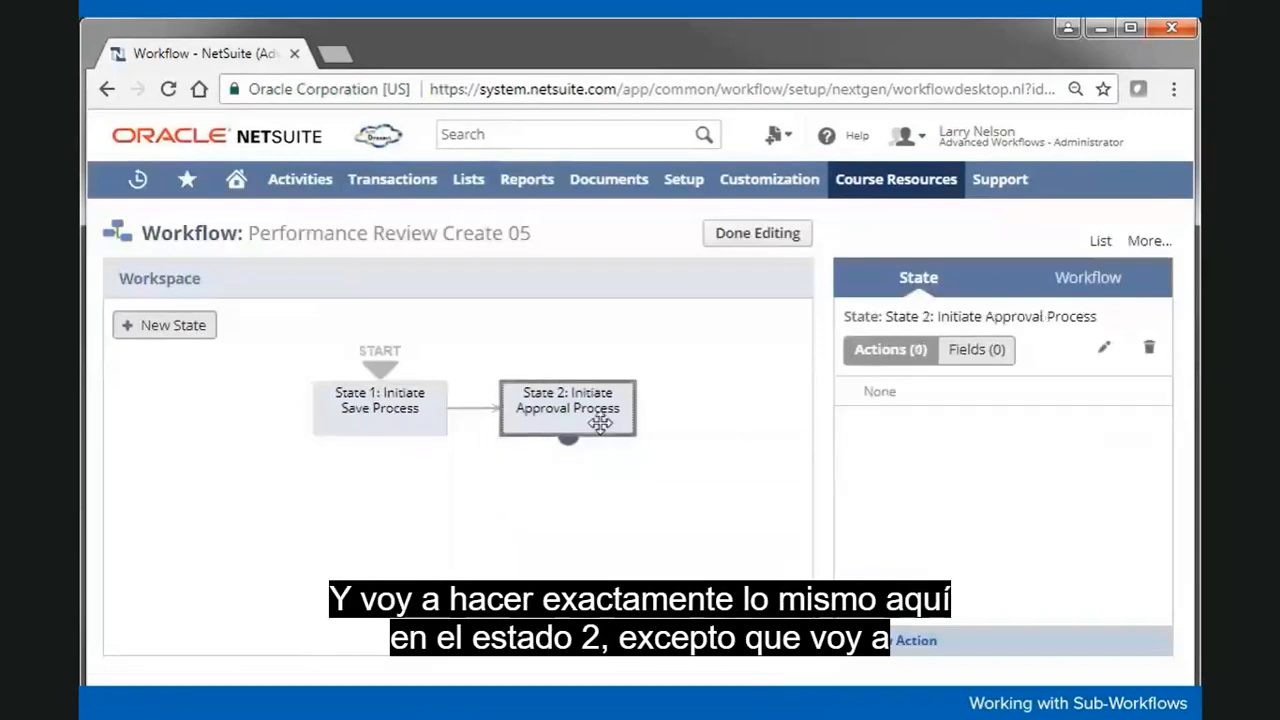
pyautogui.click(893, 643)
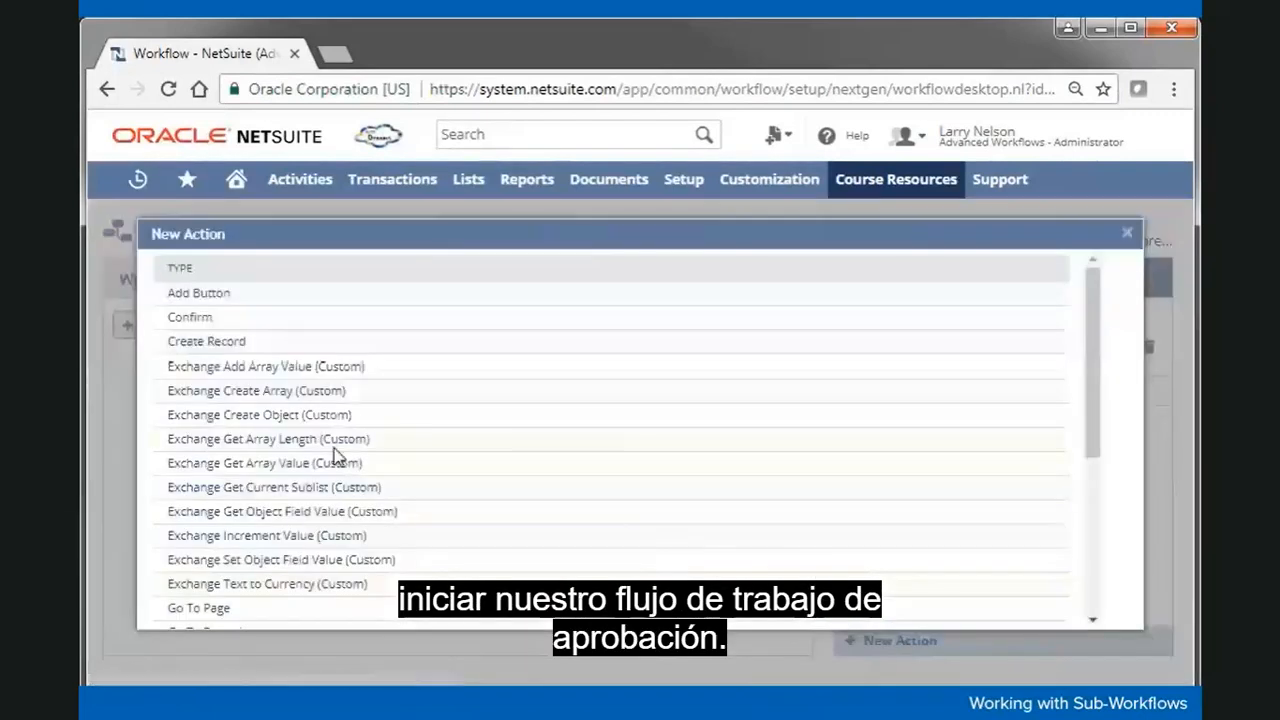
pyautogui.scroll(-3, 320, 489)
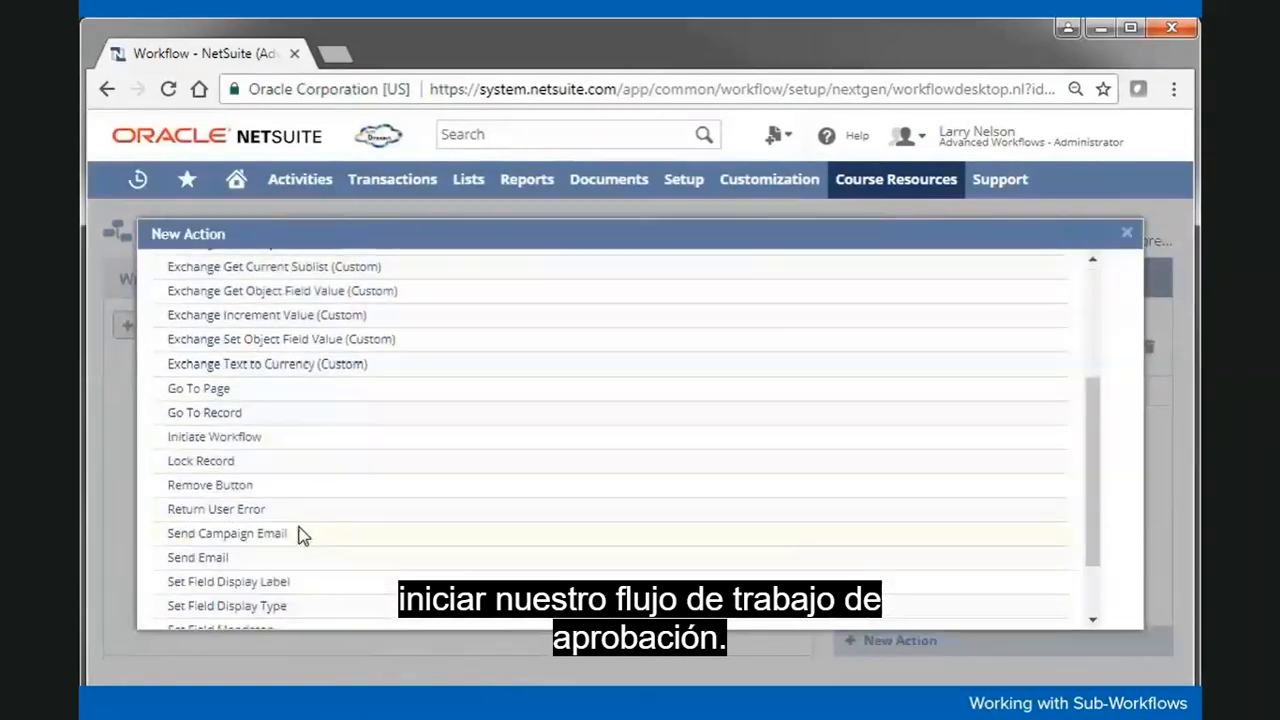
pyautogui.click(214, 436)
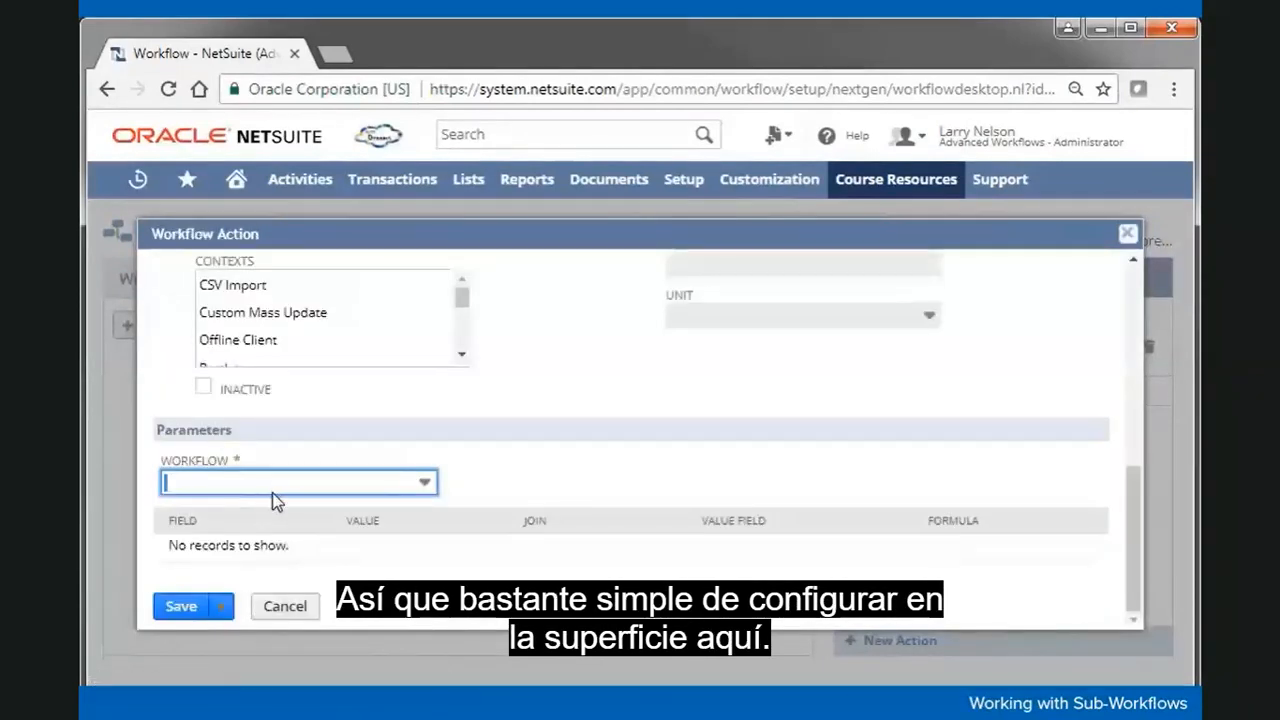
pyautogui.click(276, 484)
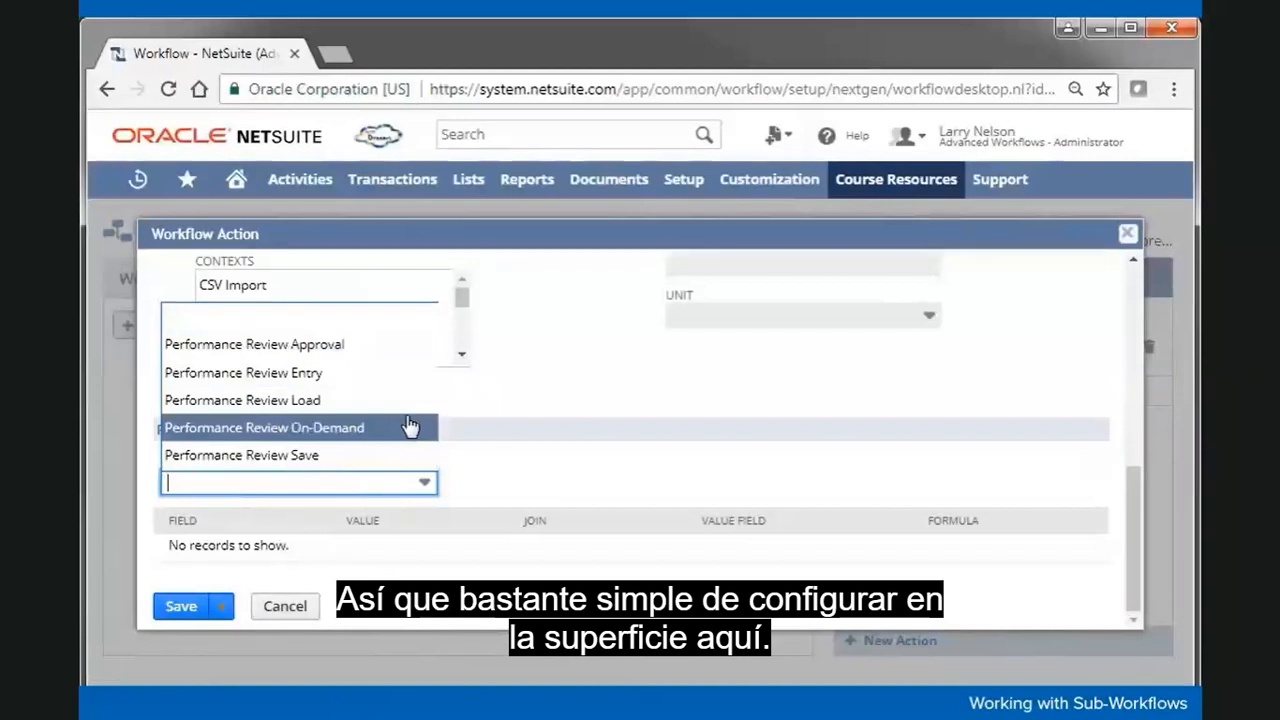
pyautogui.click(370, 350)
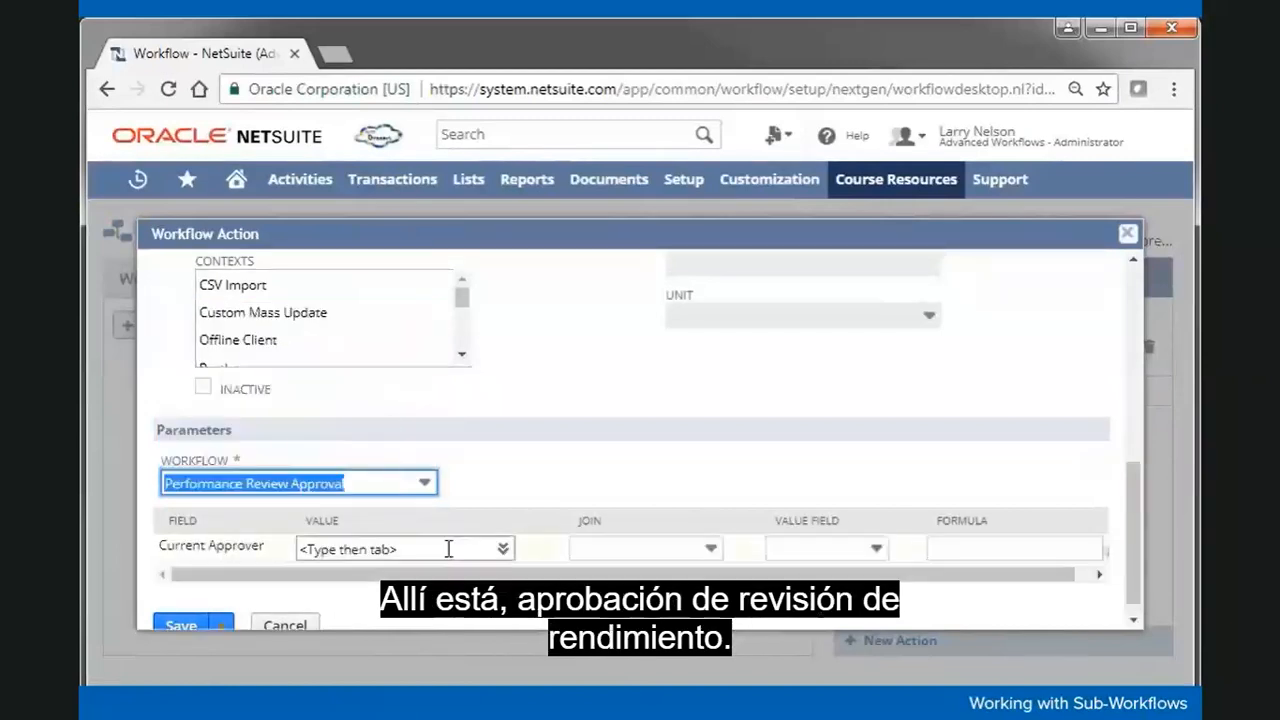
pyautogui.click(183, 628)
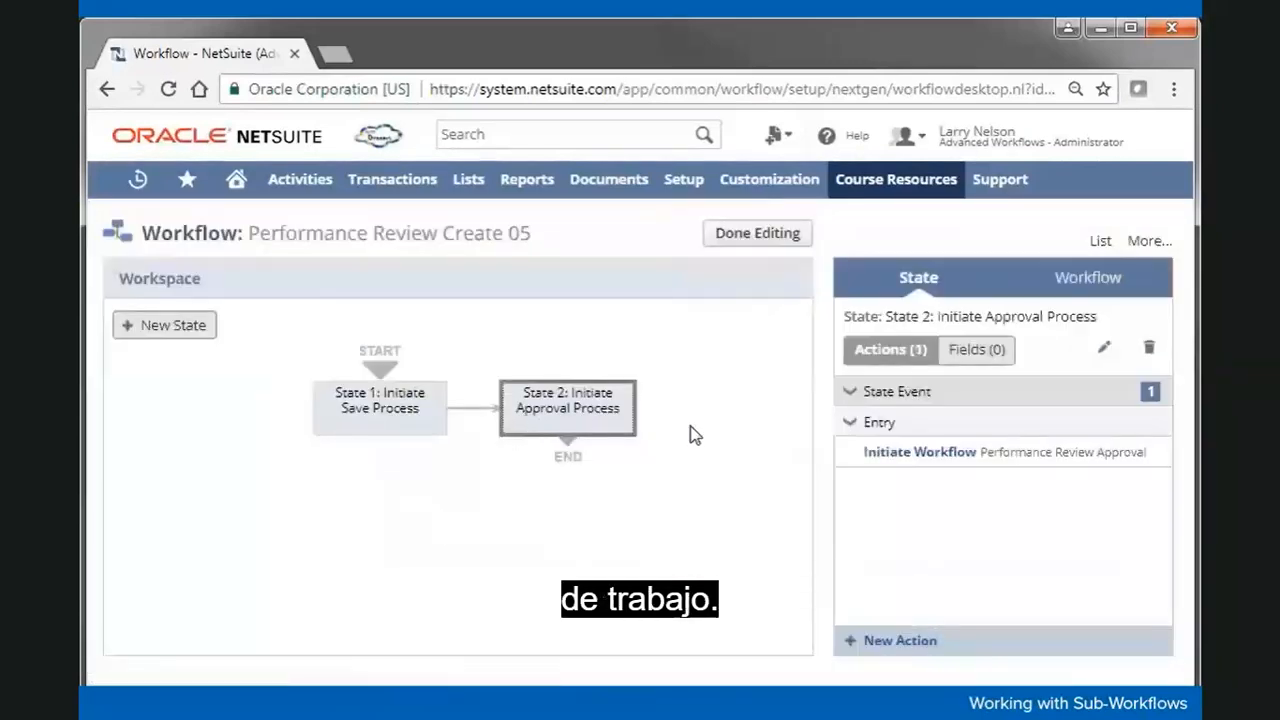
pyautogui.click(378, 505)
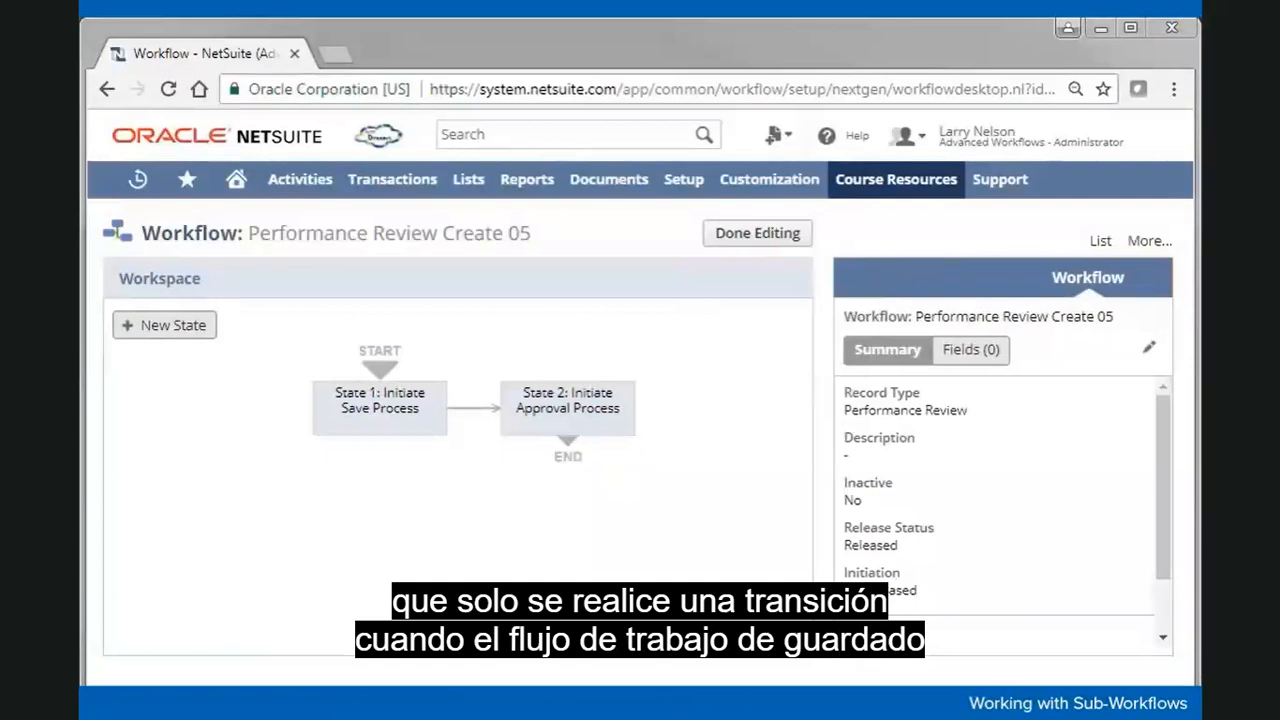
pyautogui.click(372, 419)
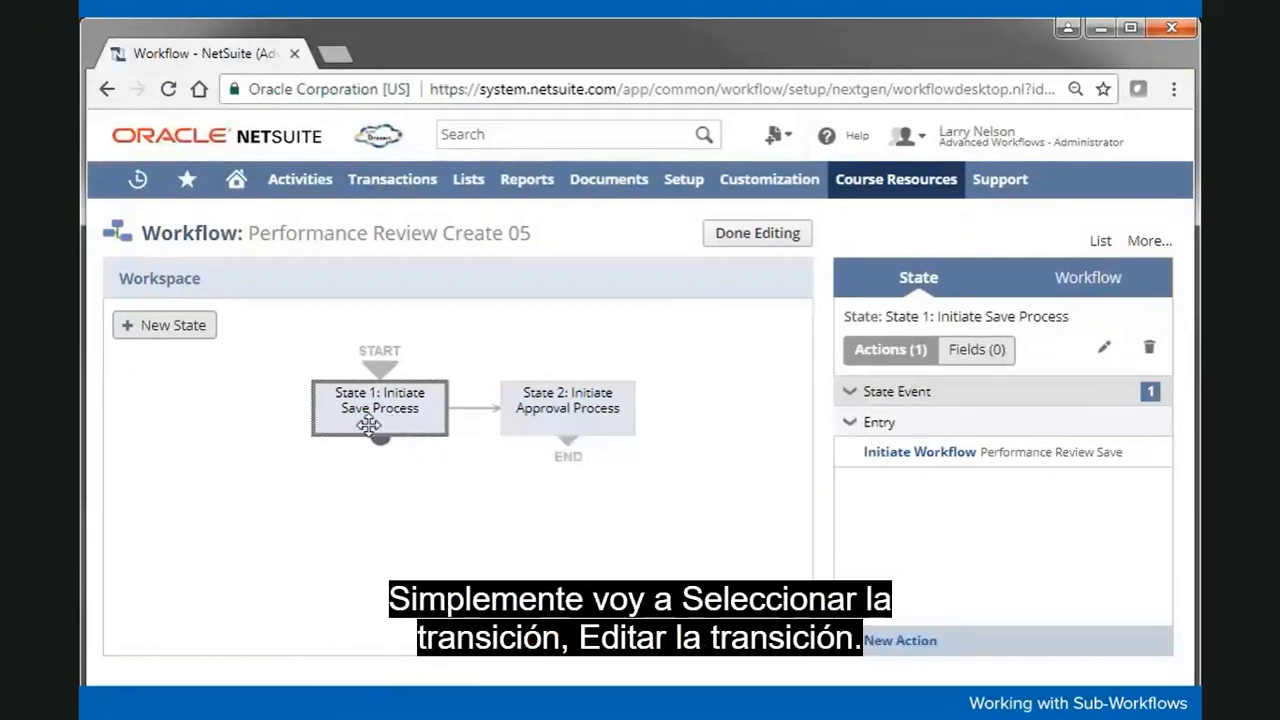
# Step: Make the State 1 to State 2 transition wait for the Performance Review Save workflow
pyautogui.click(471, 408)
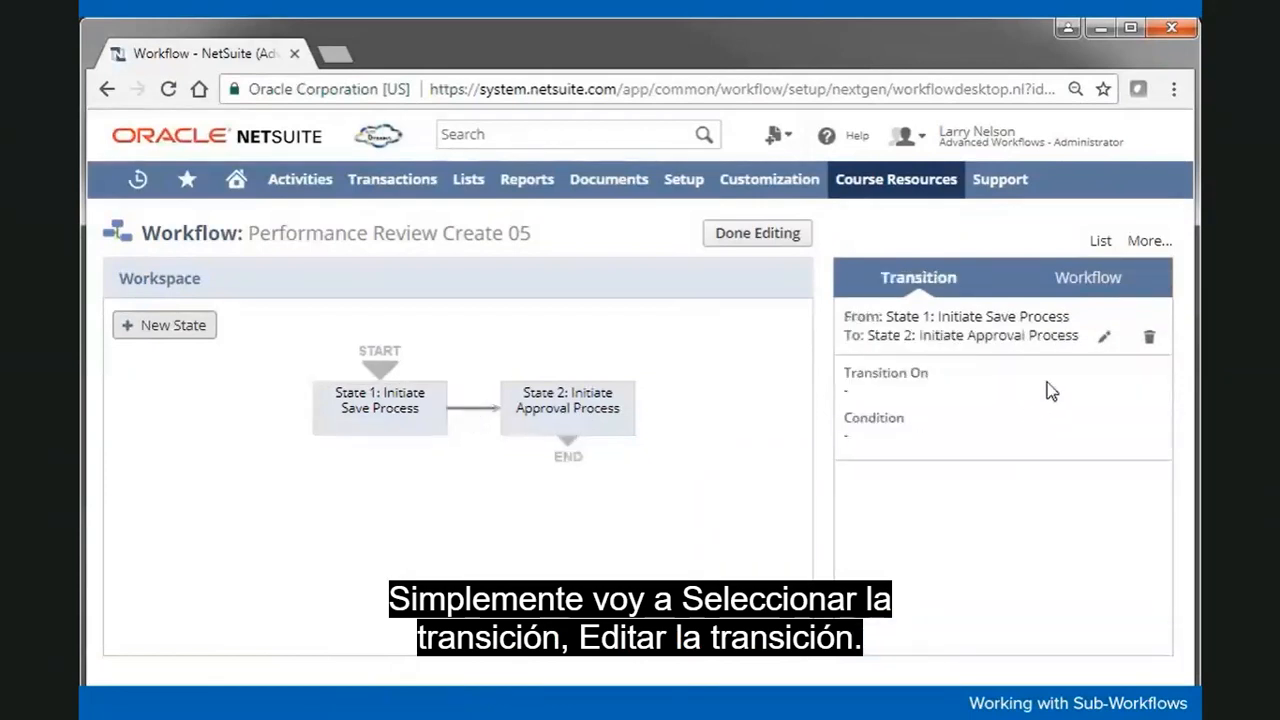
pyautogui.click(1106, 340)
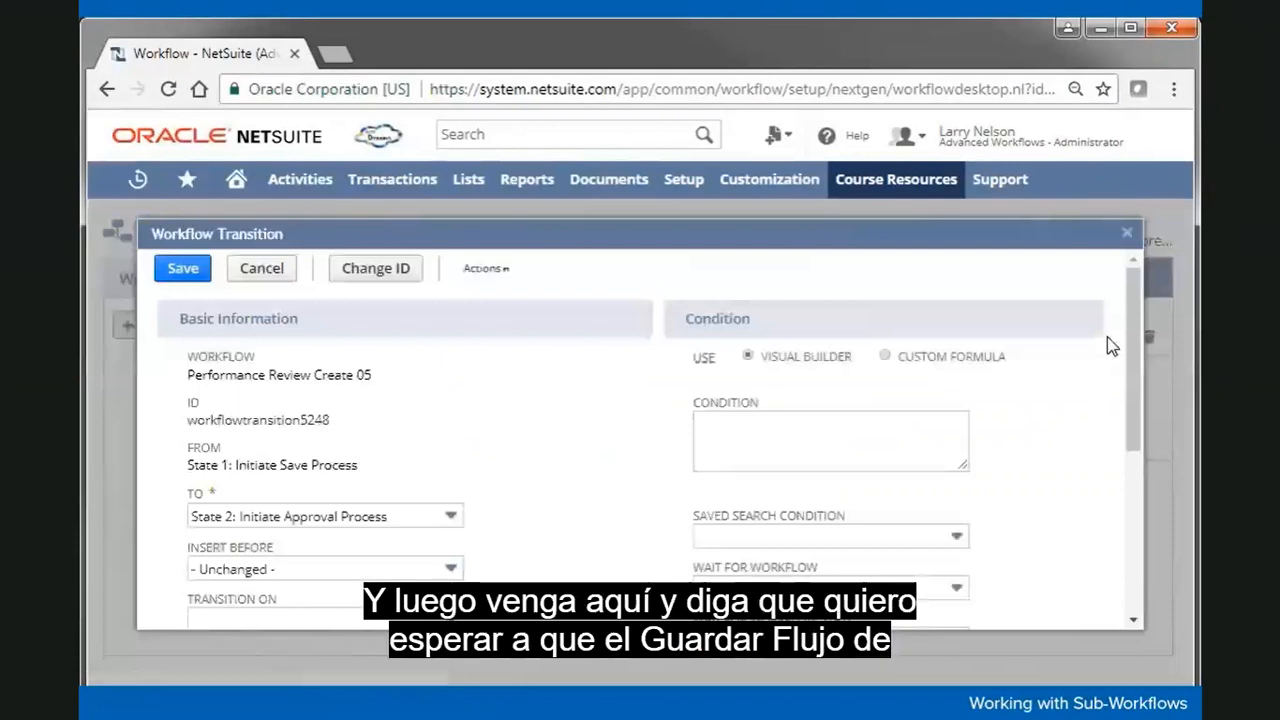
pyautogui.scroll(-1, 613, 443)
pyautogui.scroll(-2, 613, 443)
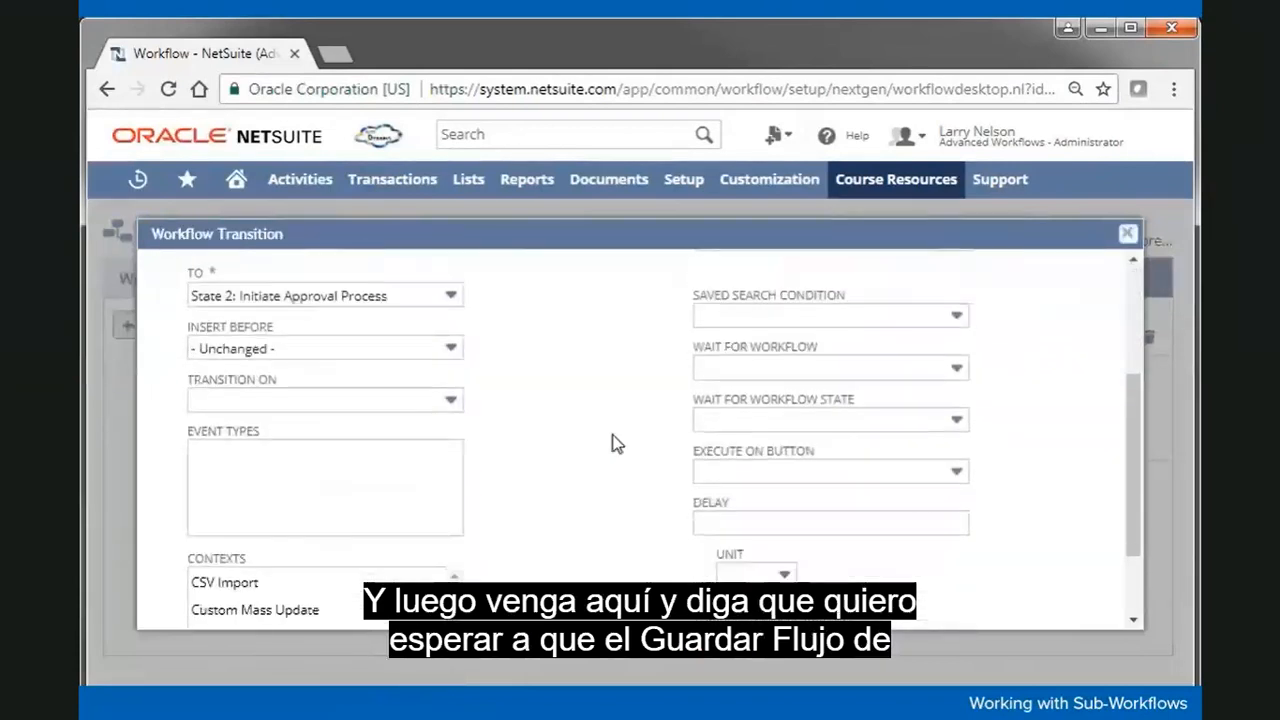
pyautogui.click(895, 372)
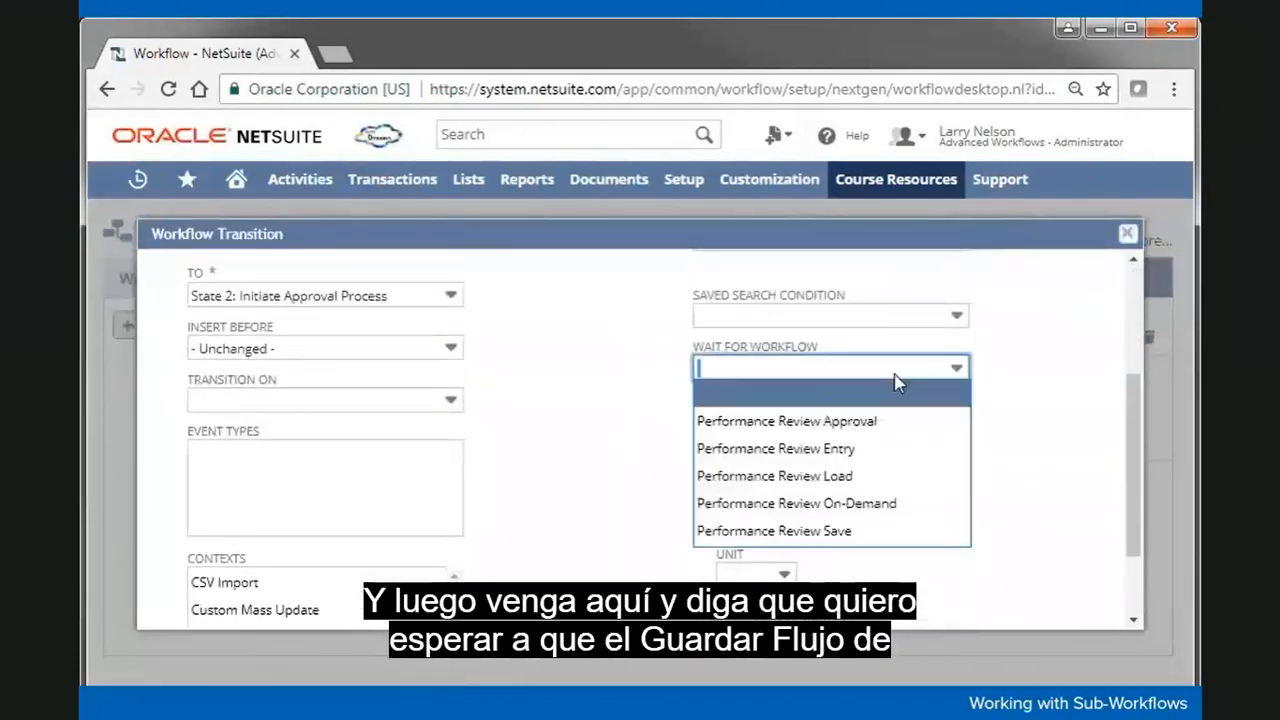
pyautogui.click(872, 530)
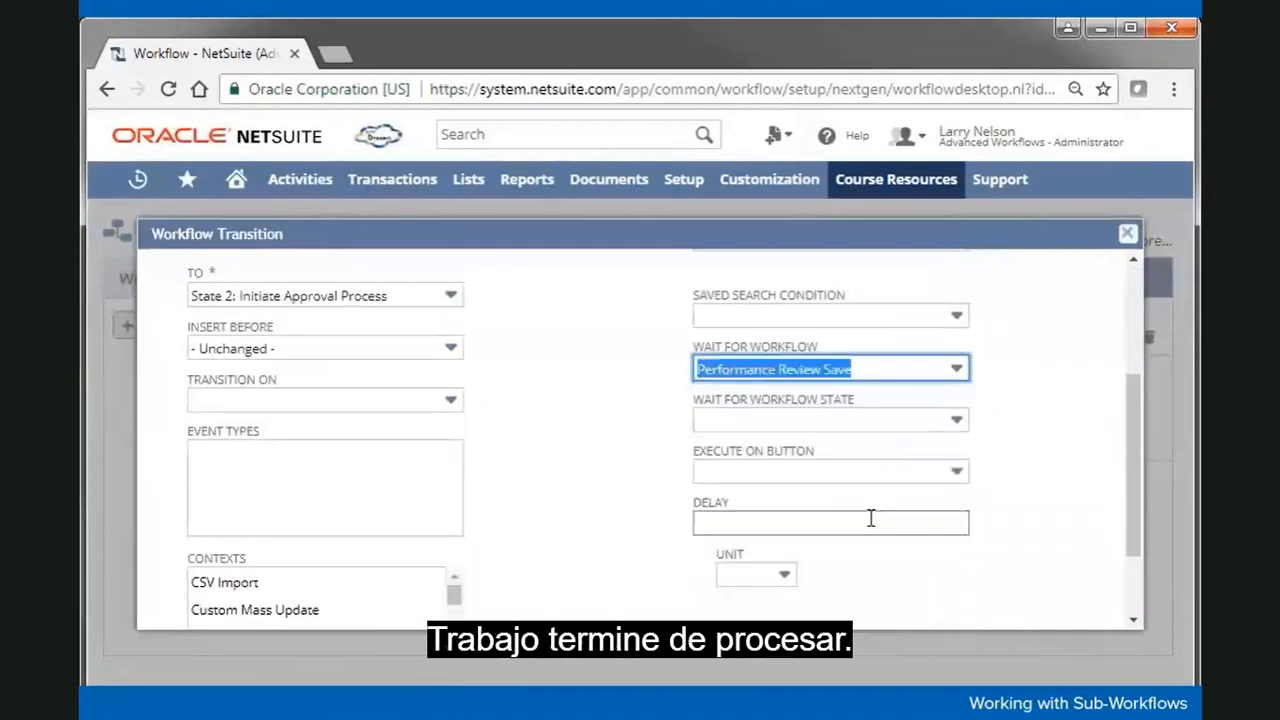
pyautogui.click(1030, 447)
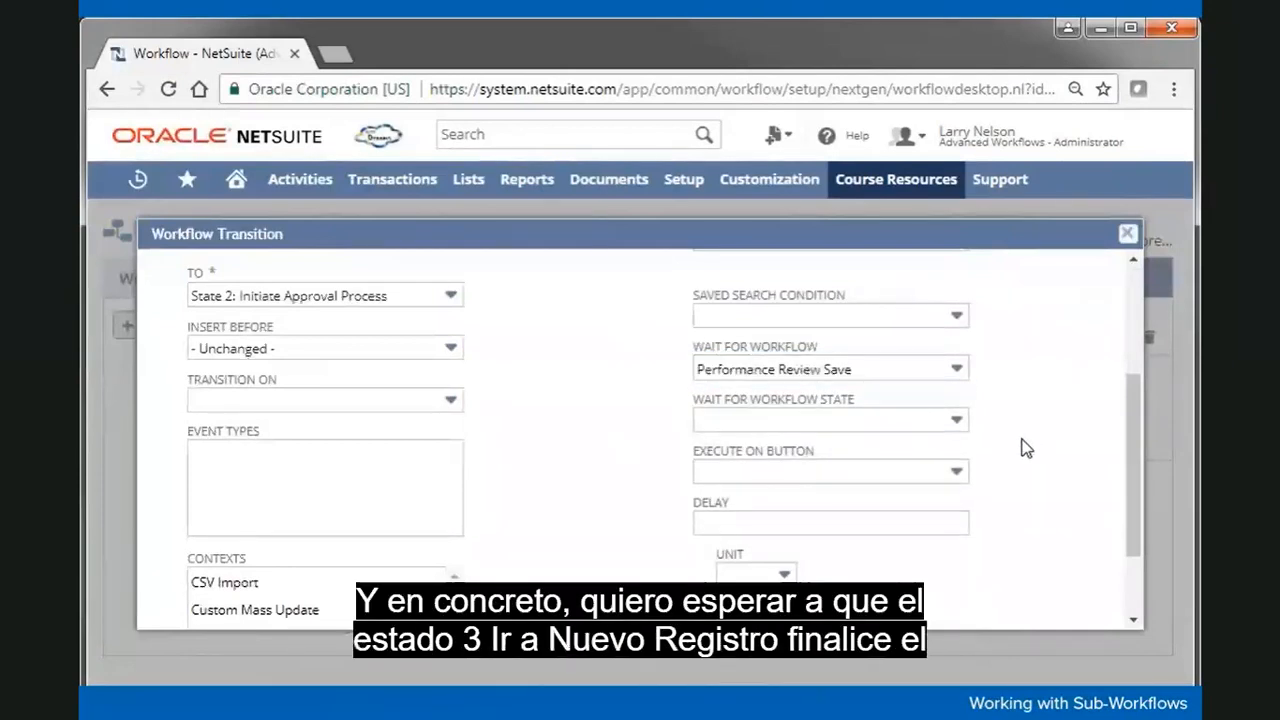
# Step: Set the wait state to State 3: Go To New Record, save the transition, and finish editing
pyautogui.click(903, 432)
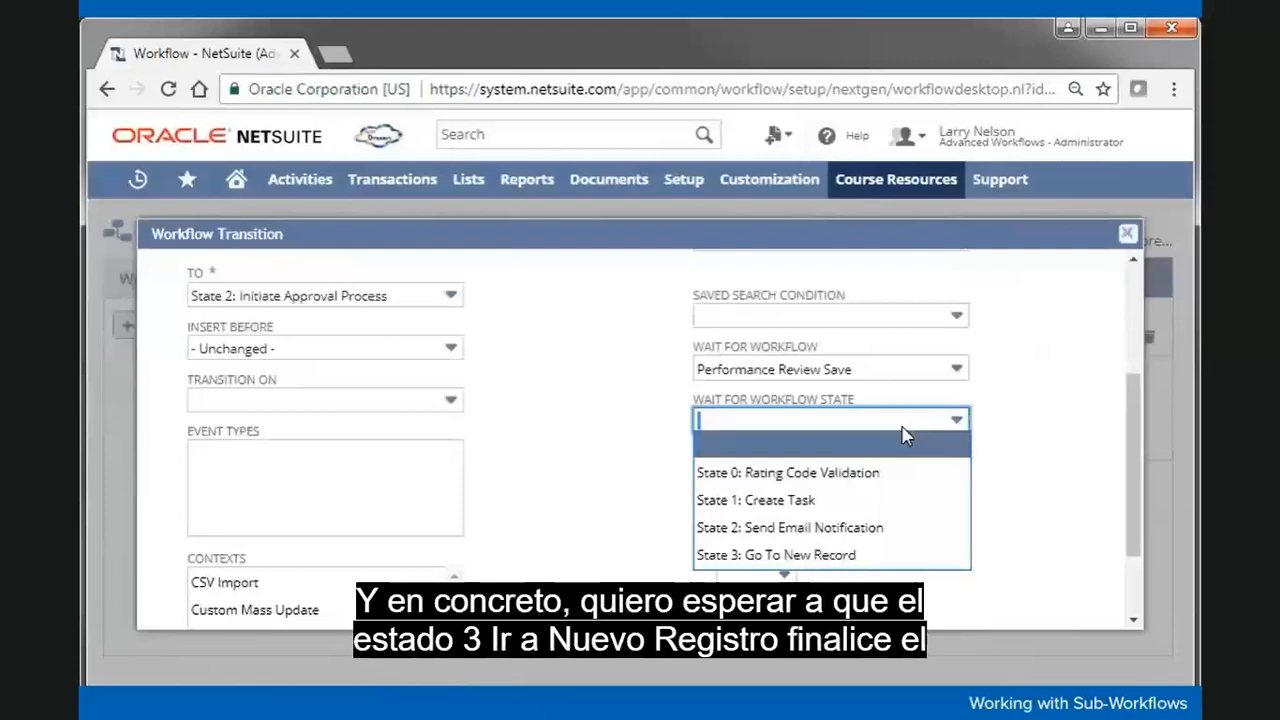
pyautogui.click(895, 555)
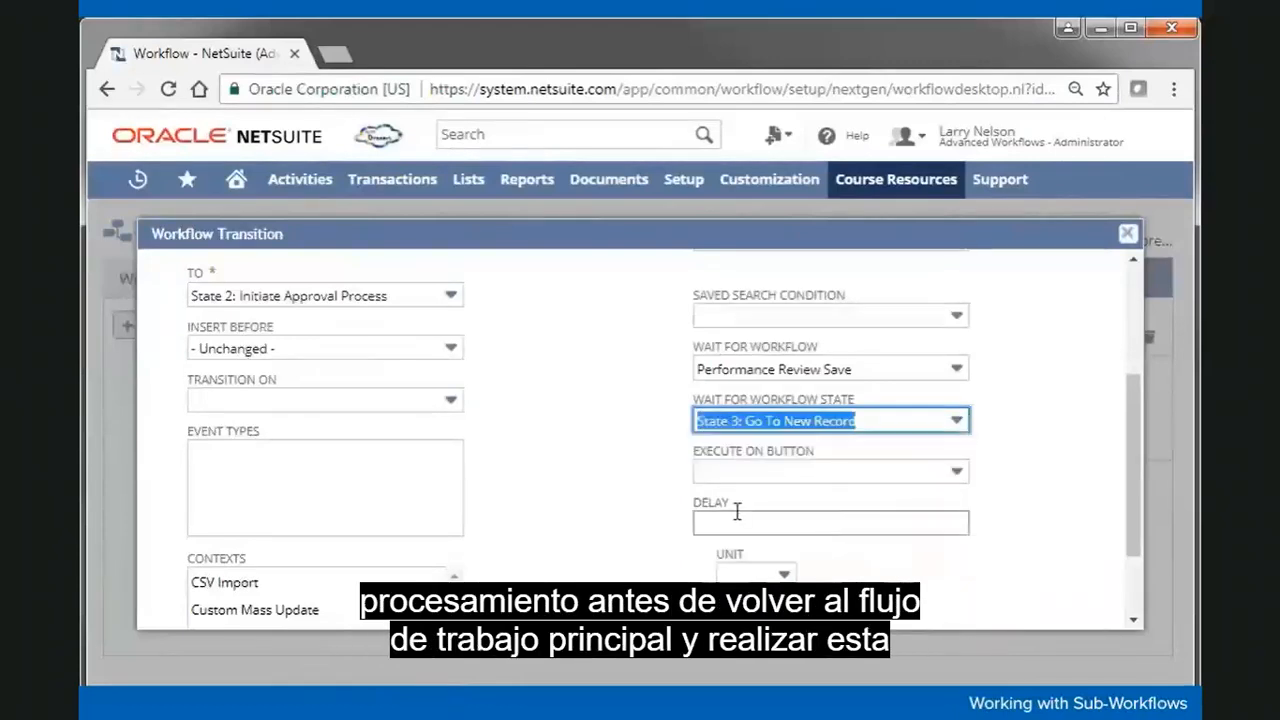
pyautogui.click(630, 487)
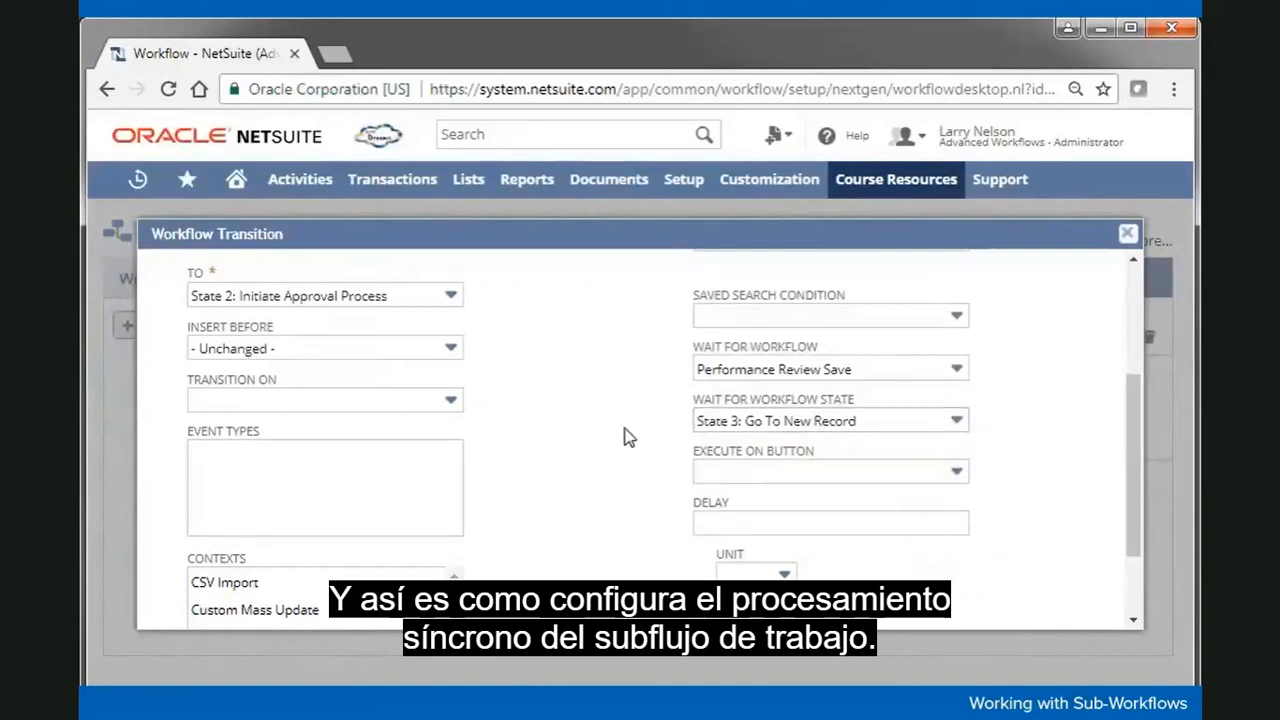
pyautogui.scroll(-2, 624, 437)
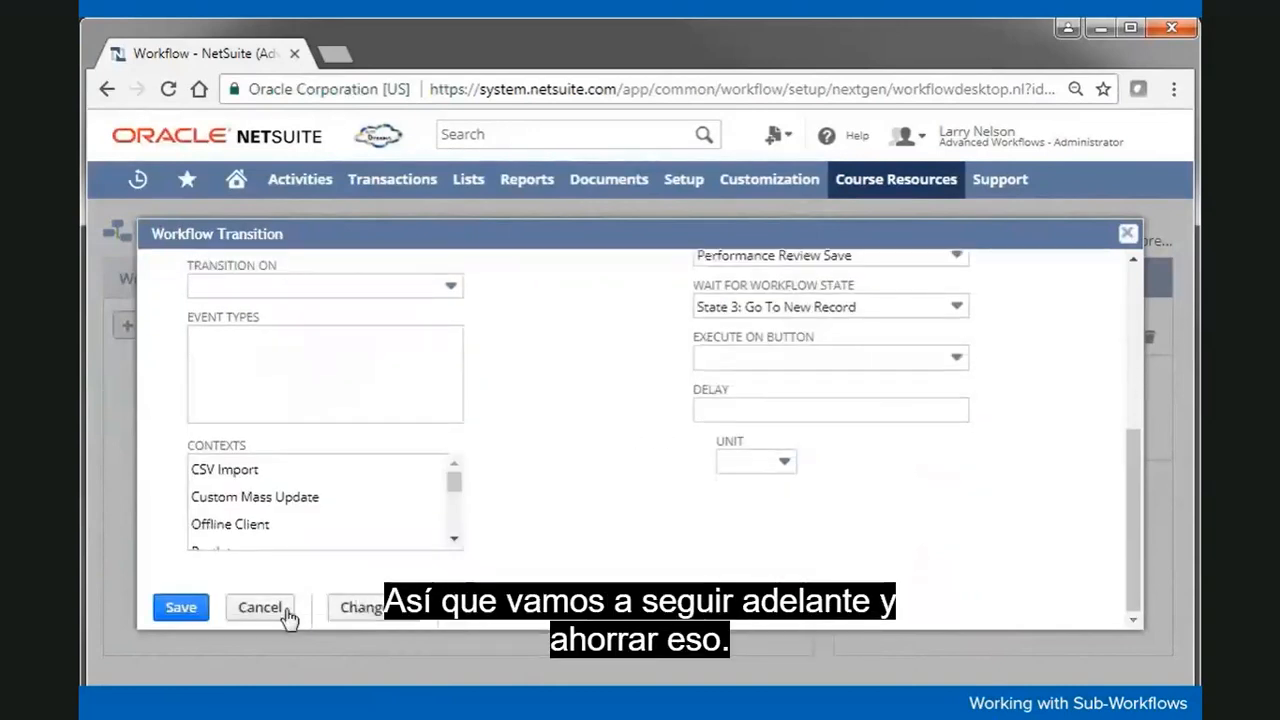
pyautogui.click(180, 607)
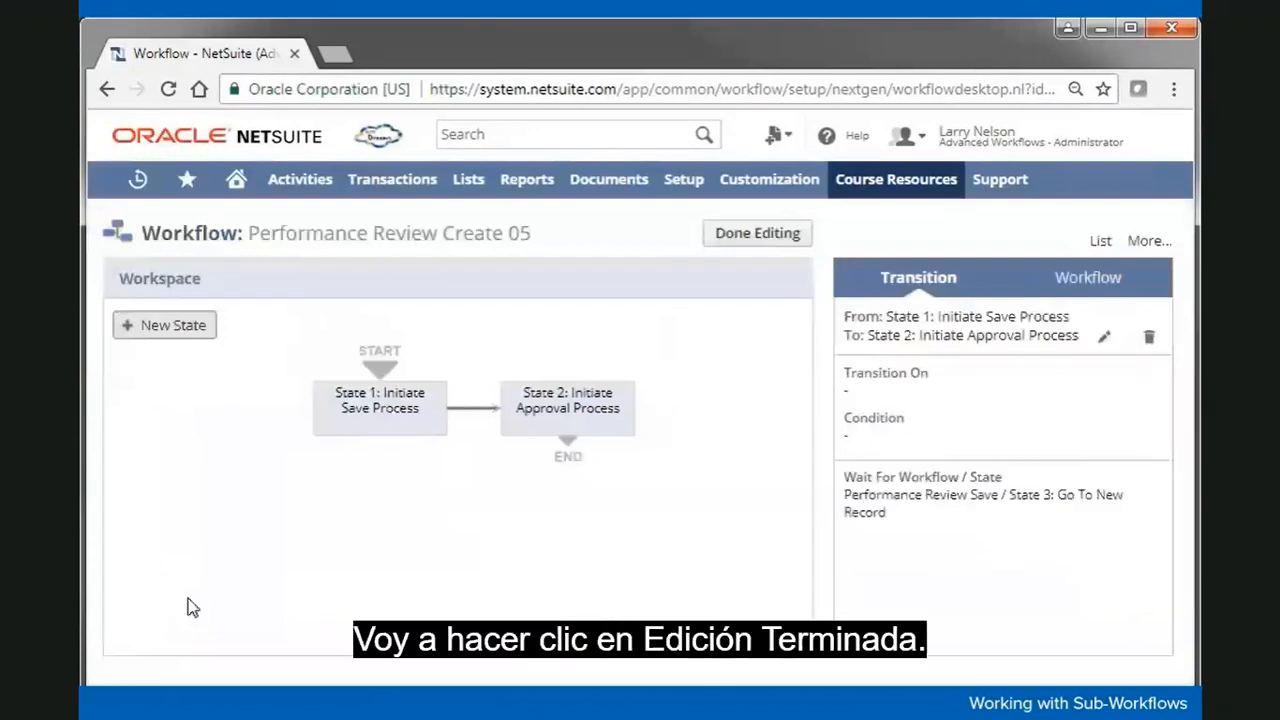
pyautogui.click(729, 242)
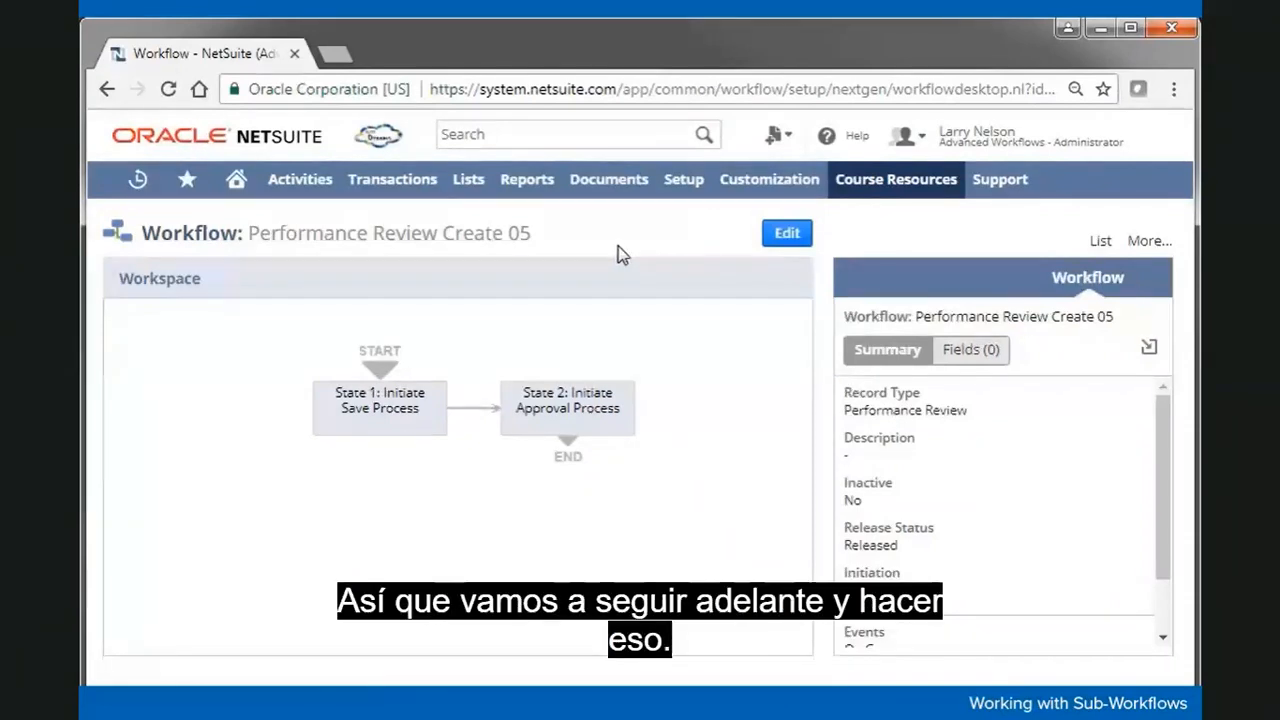
# Step: Open a new Performance Review form via Lists > Custom > Performance Review > New
pyautogui.moveTo(466, 188)
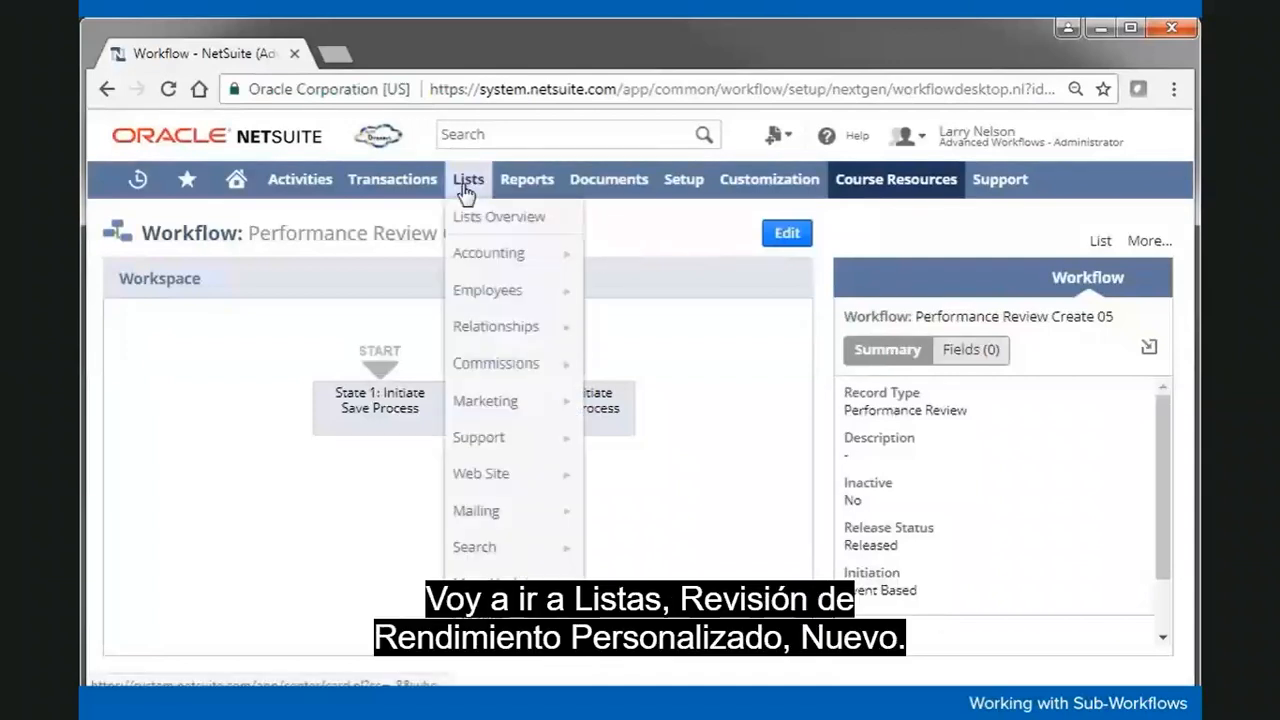
pyautogui.moveTo(495, 583)
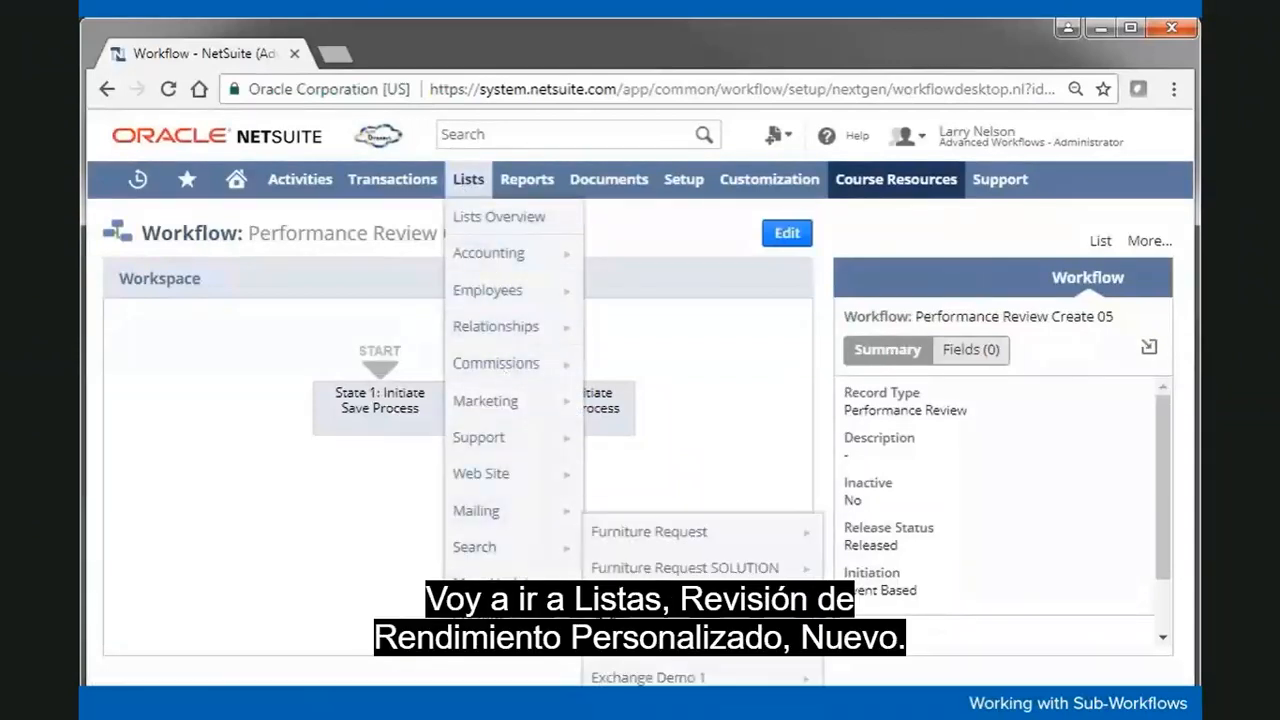
pyautogui.click(850, 605)
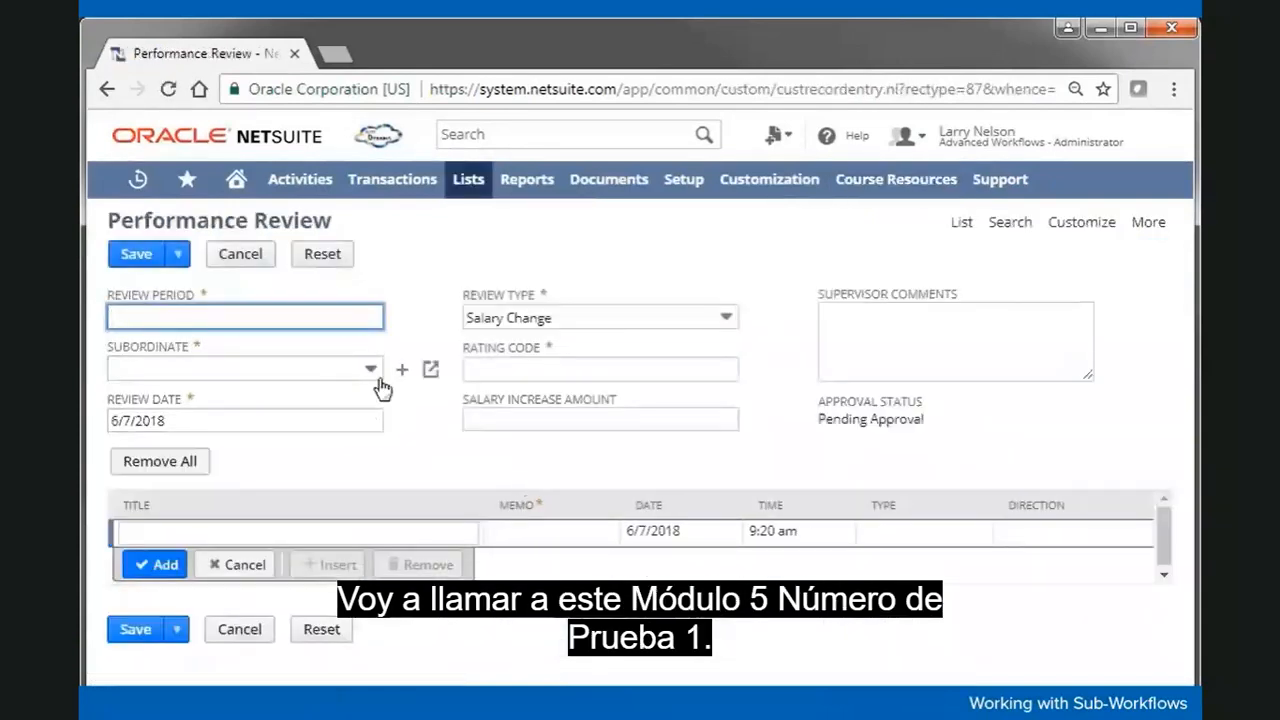
# Step: Enter review period 'M05 Test #1' and choose the subordinate employee
pyautogui.write('M')
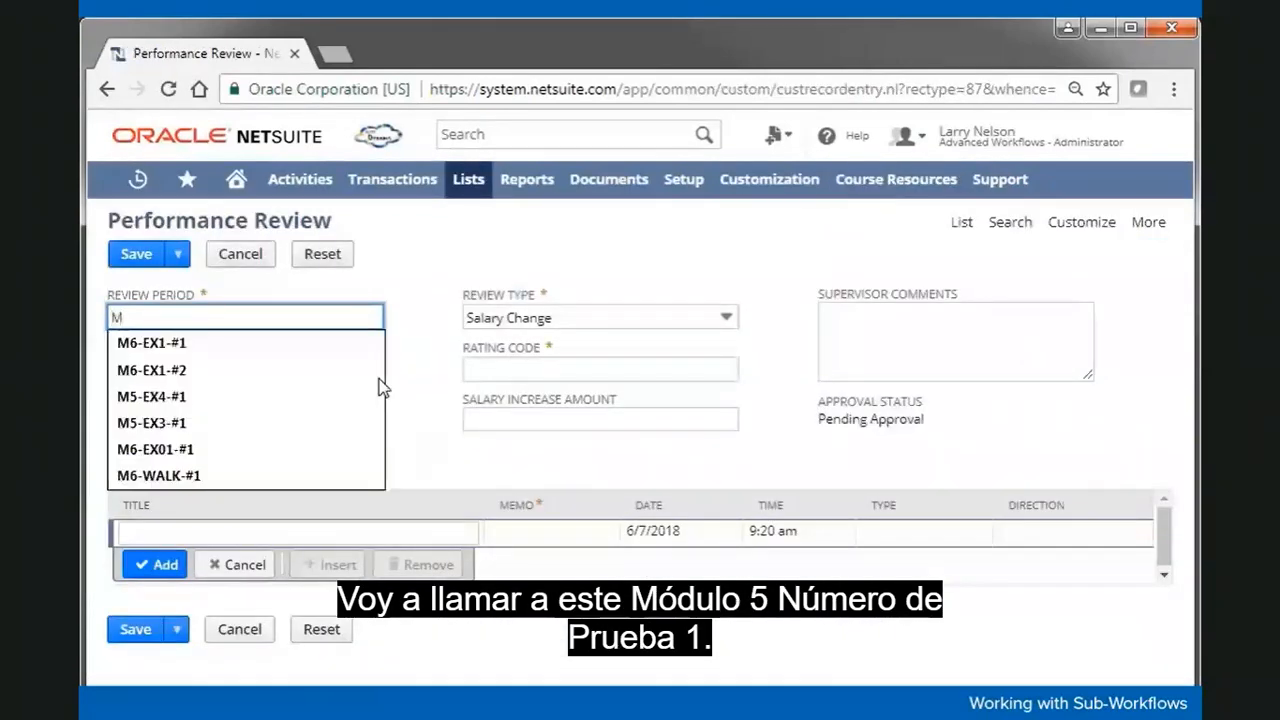
pyautogui.write('05 Test #1')
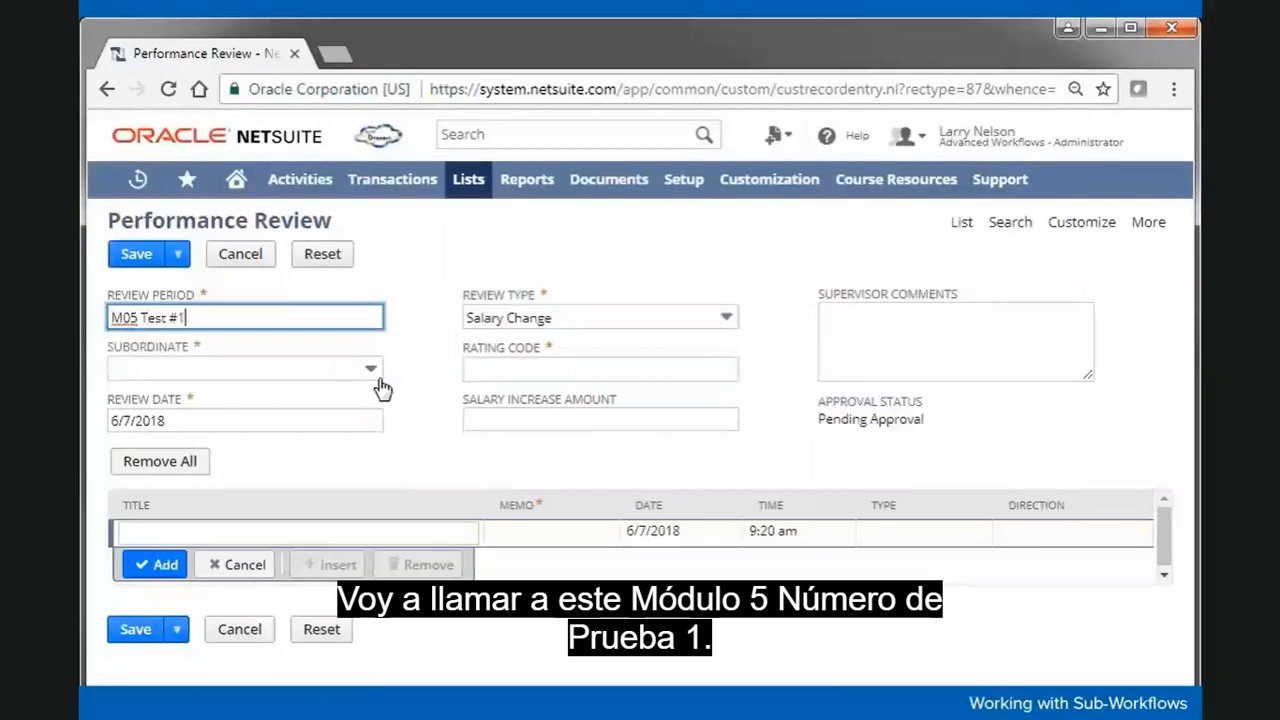
pyautogui.click(322, 378)
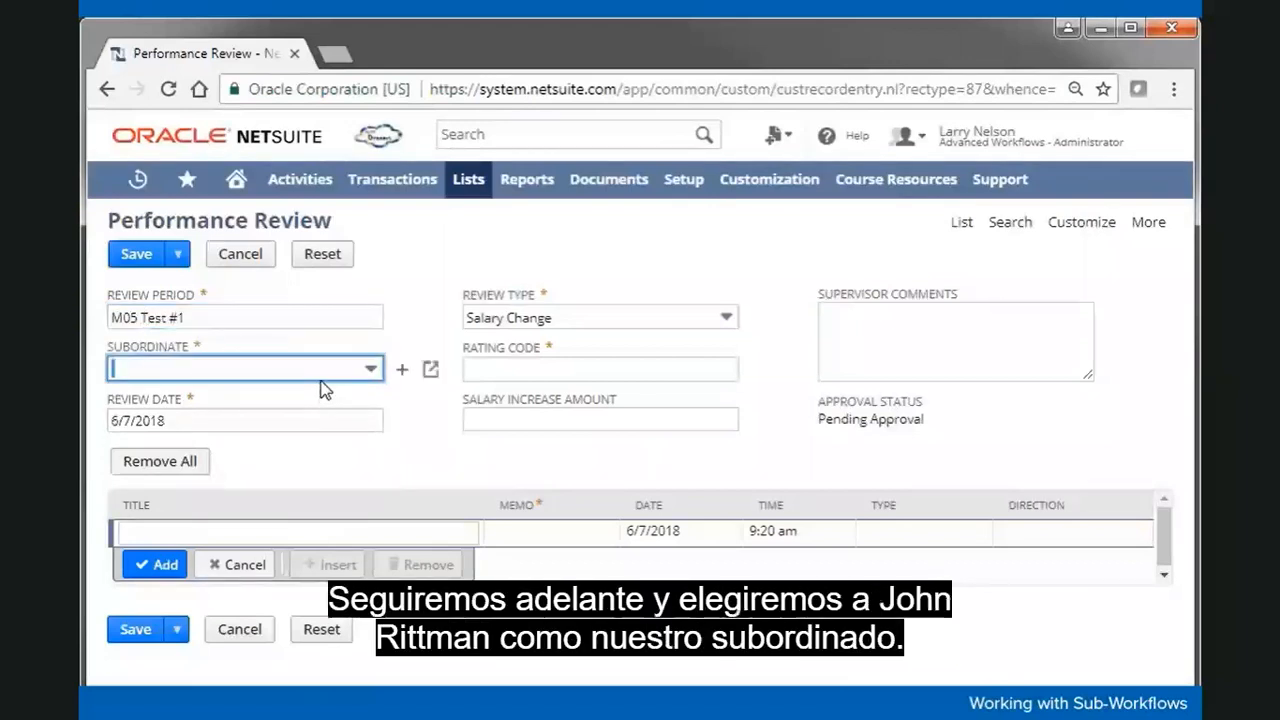
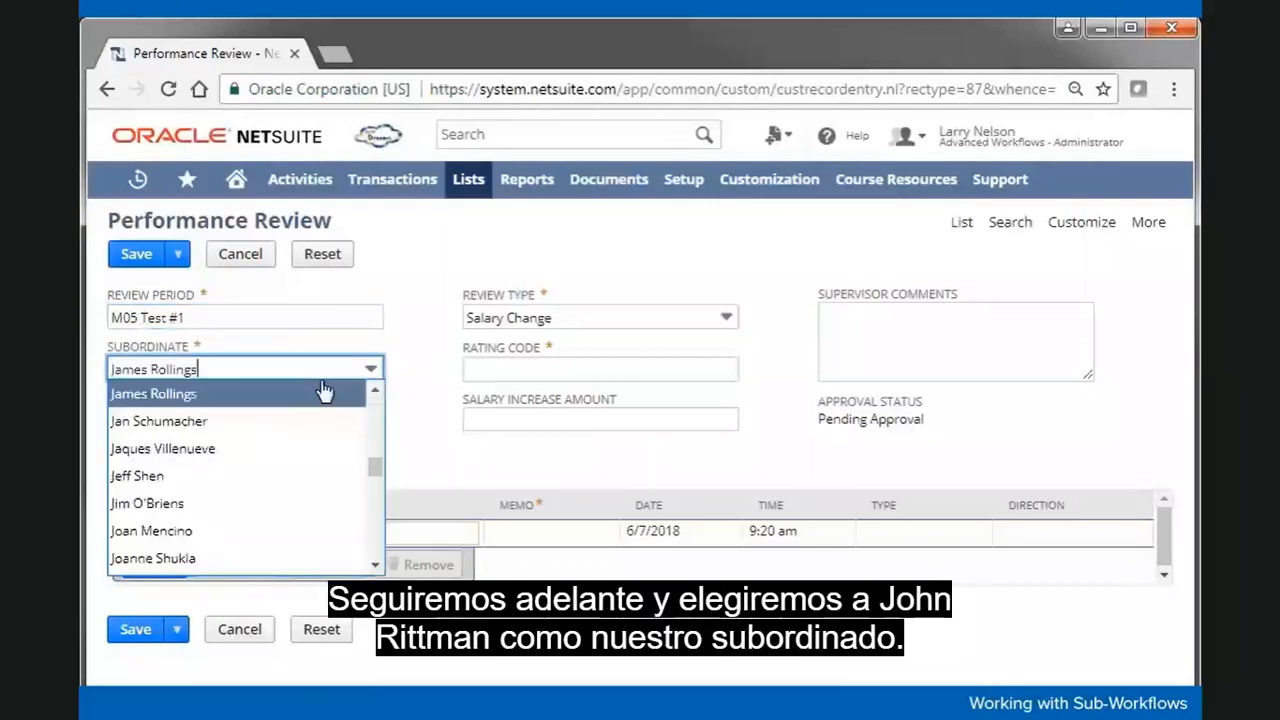
pyautogui.scroll(-2, 382, 540)
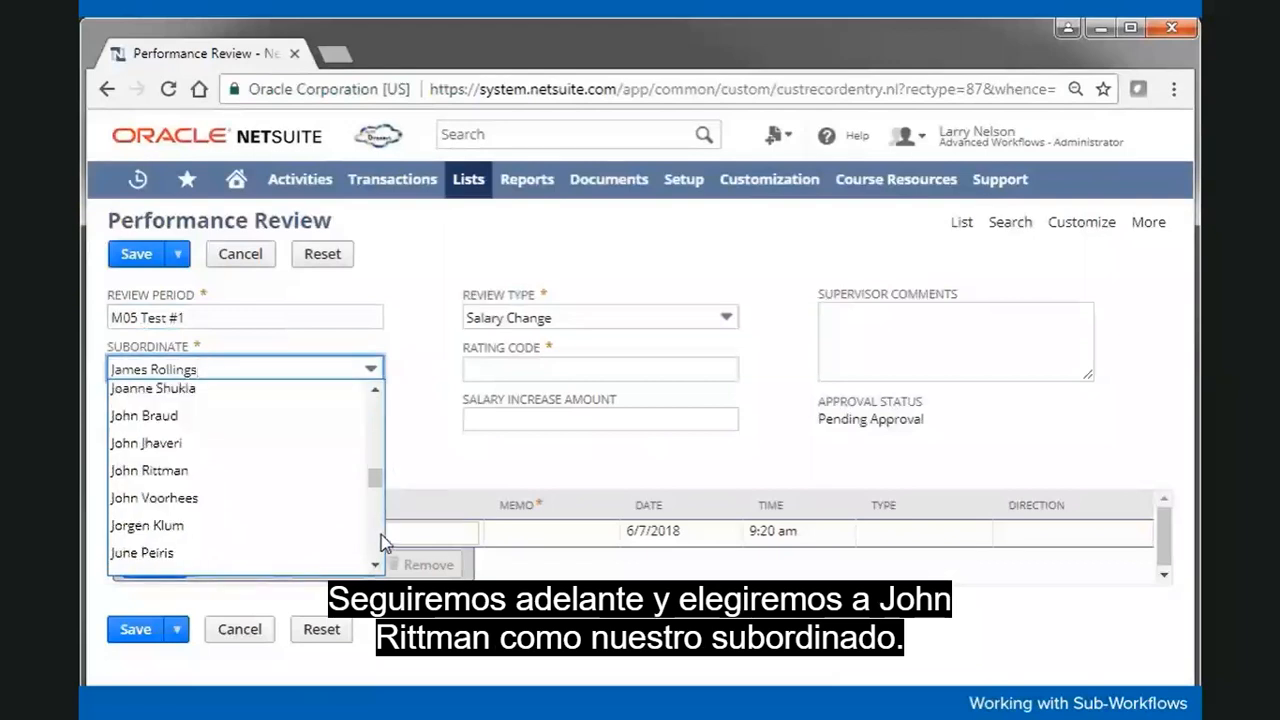
pyautogui.click(305, 472)
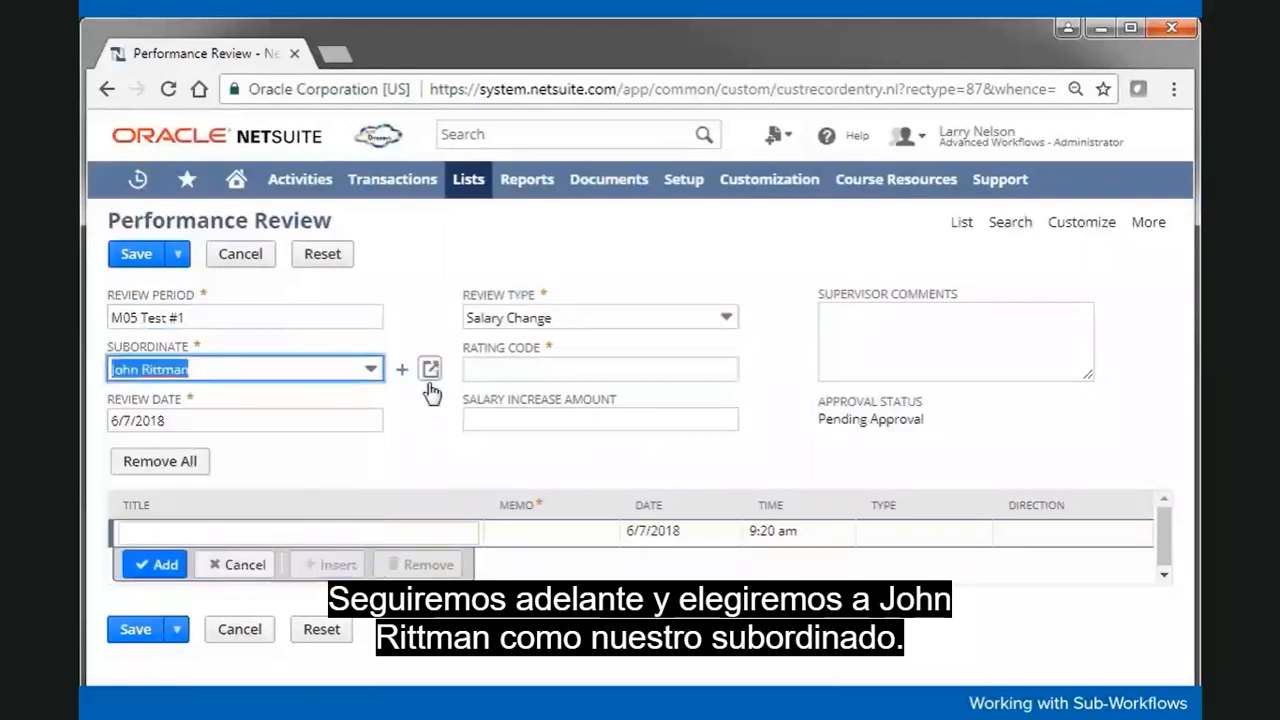
# Step: Set rating code B and a 3500.00 salary increase, then save the review
pyautogui.click(486, 372)
pyautogui.write('B')
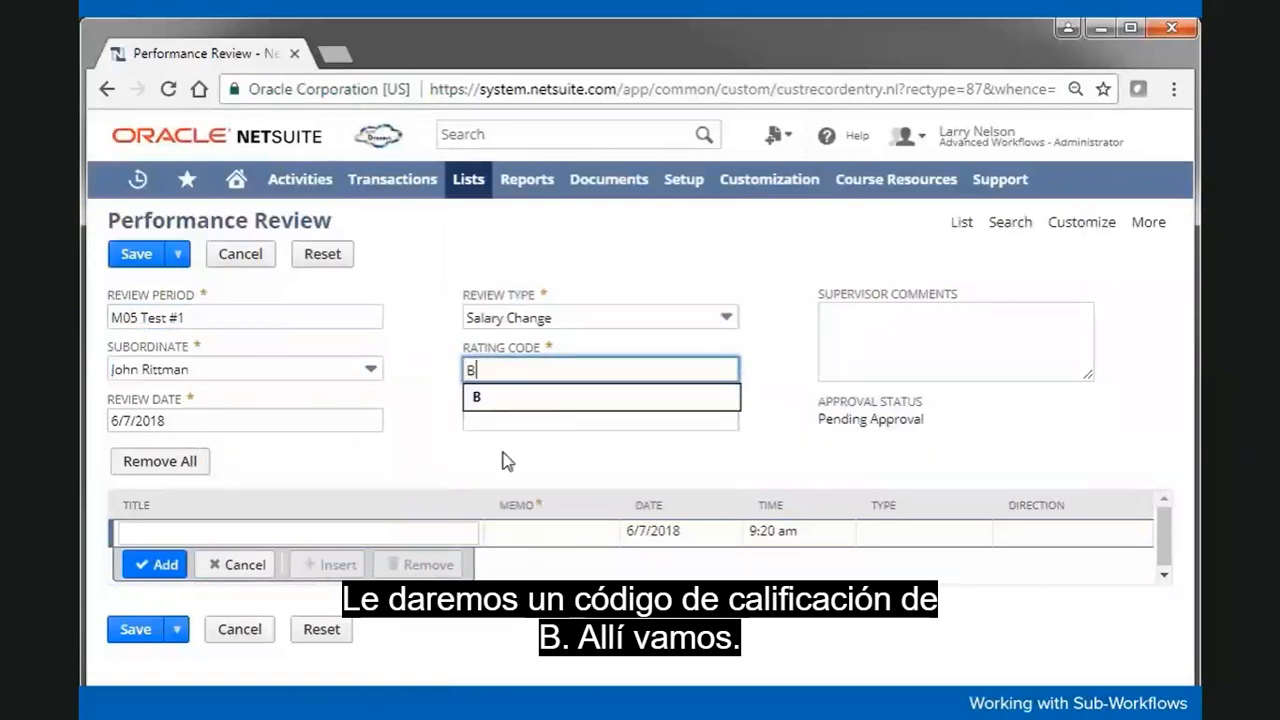
pyautogui.click(517, 423)
pyautogui.write('3500')
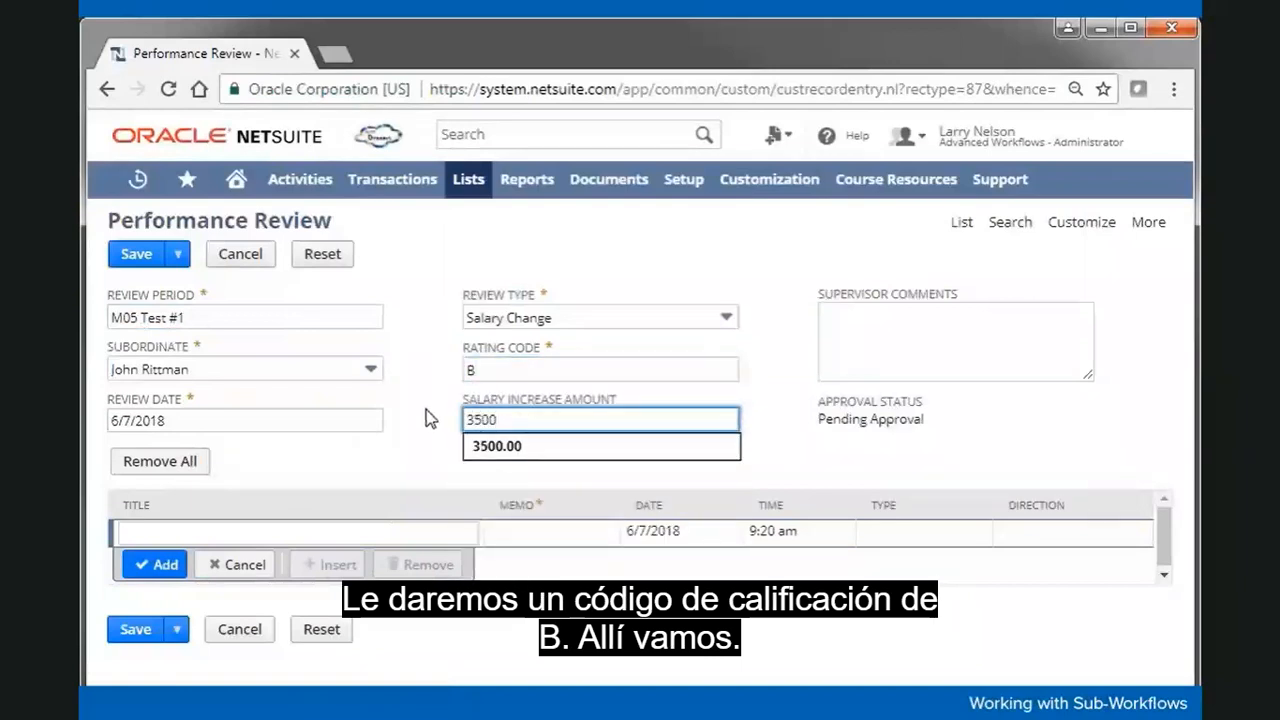
pyautogui.click(430, 418)
pyautogui.click(137, 256)
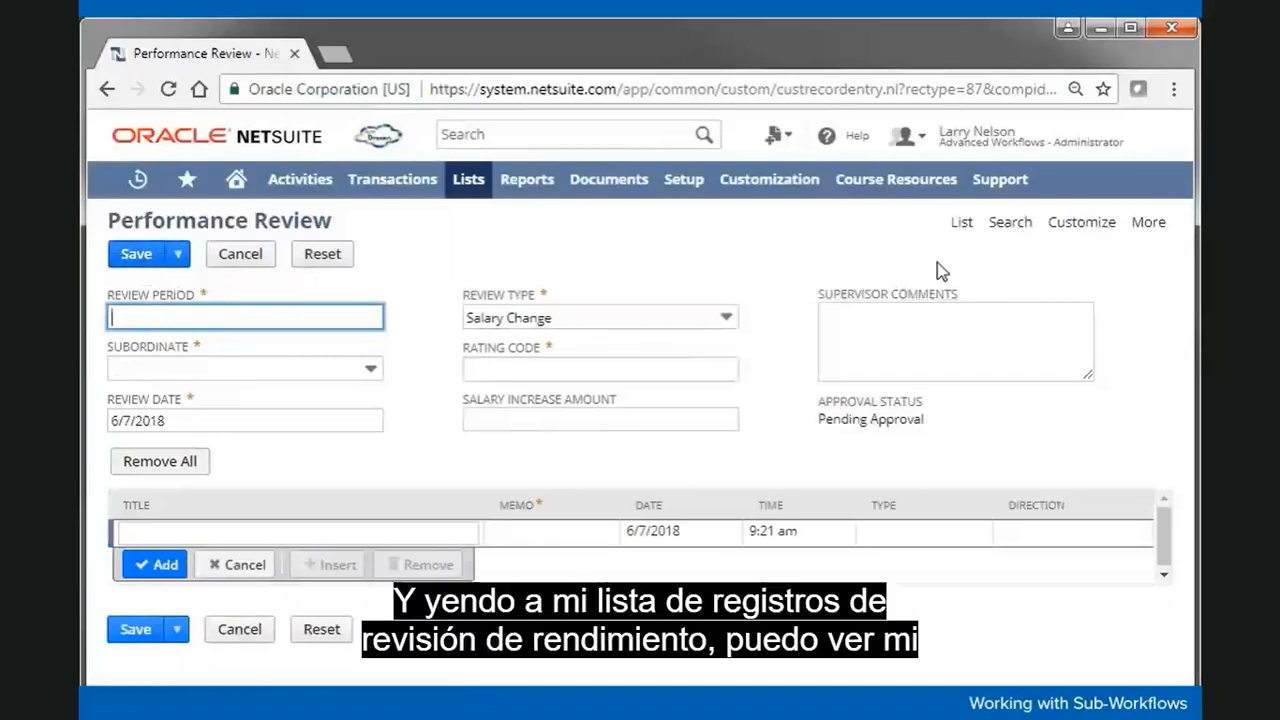
# Step: Leave the blank form, open the saved M05 Test #1 review, and list its three active workflows
pyautogui.click(961, 222)
pyautogui.click(748, 211)
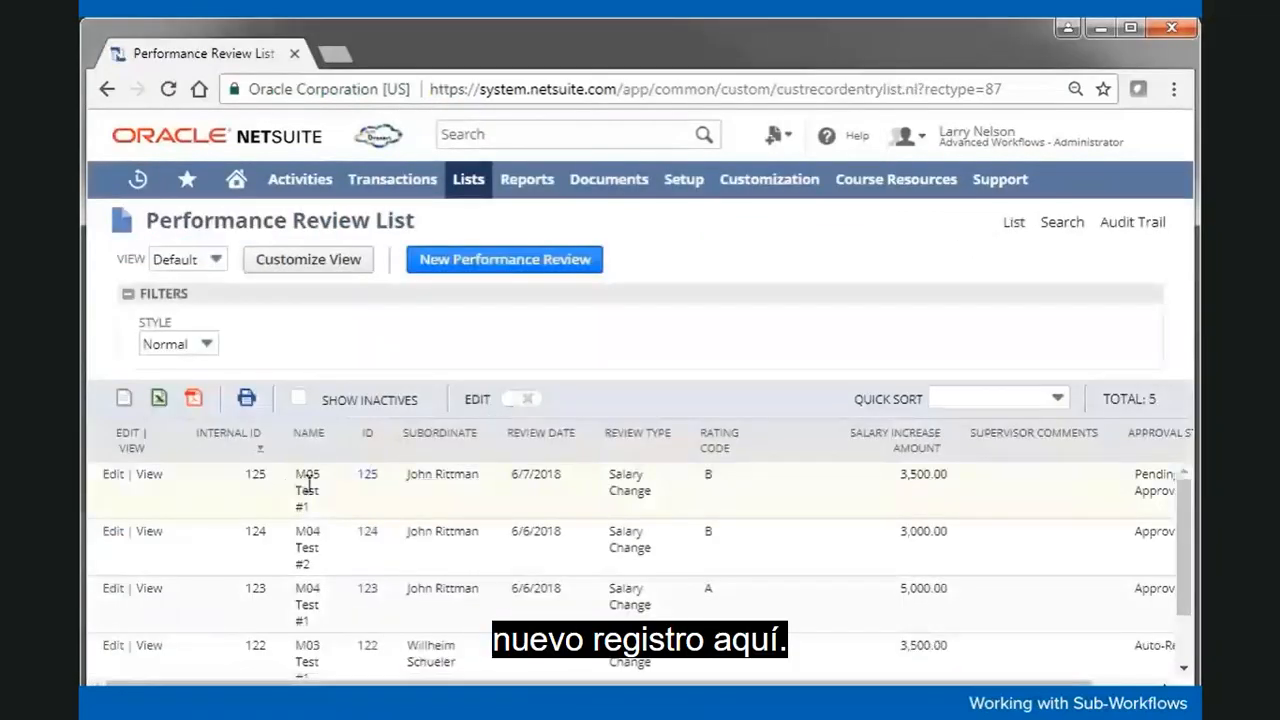
pyautogui.click(148, 478)
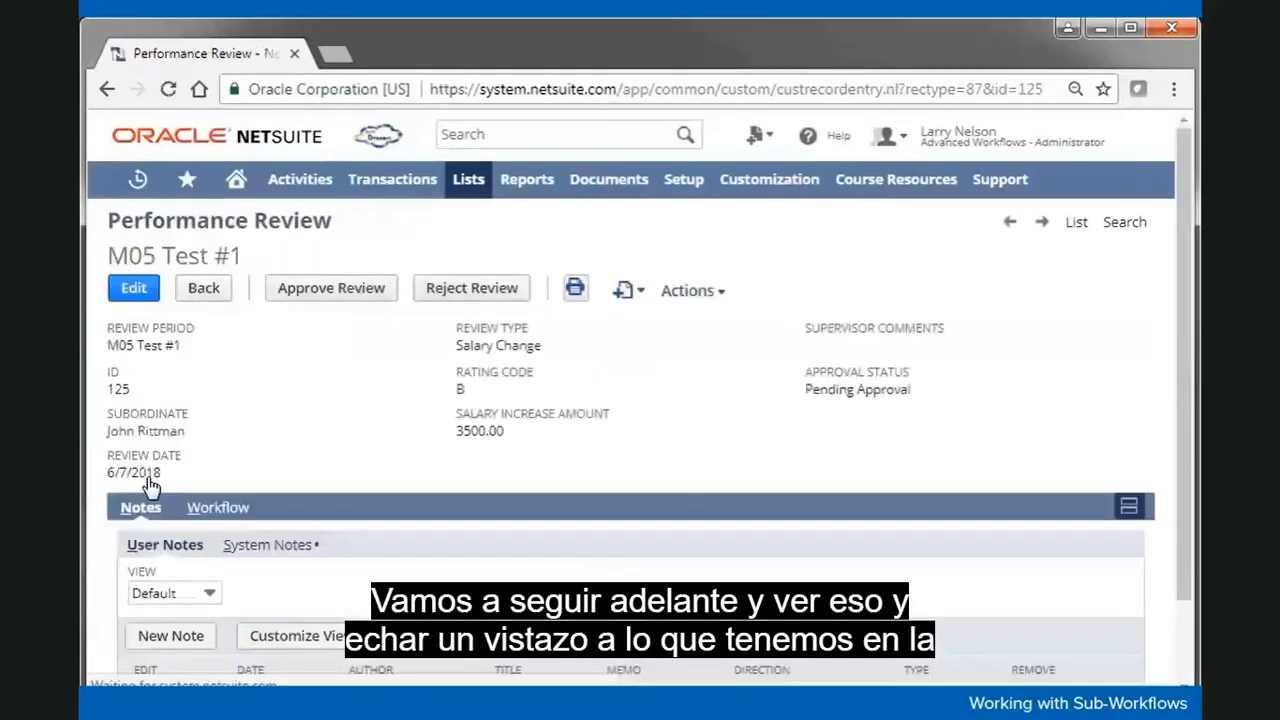
pyautogui.click(232, 508)
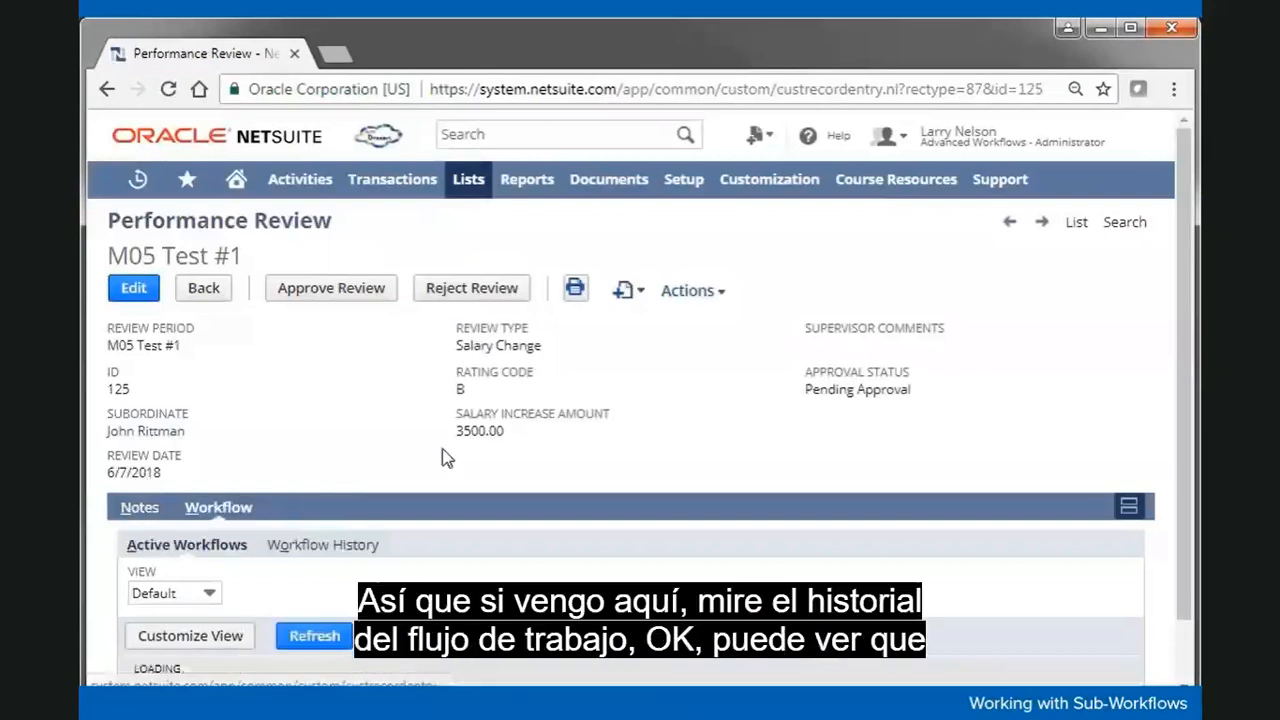
pyautogui.scroll(-2, 502, 453)
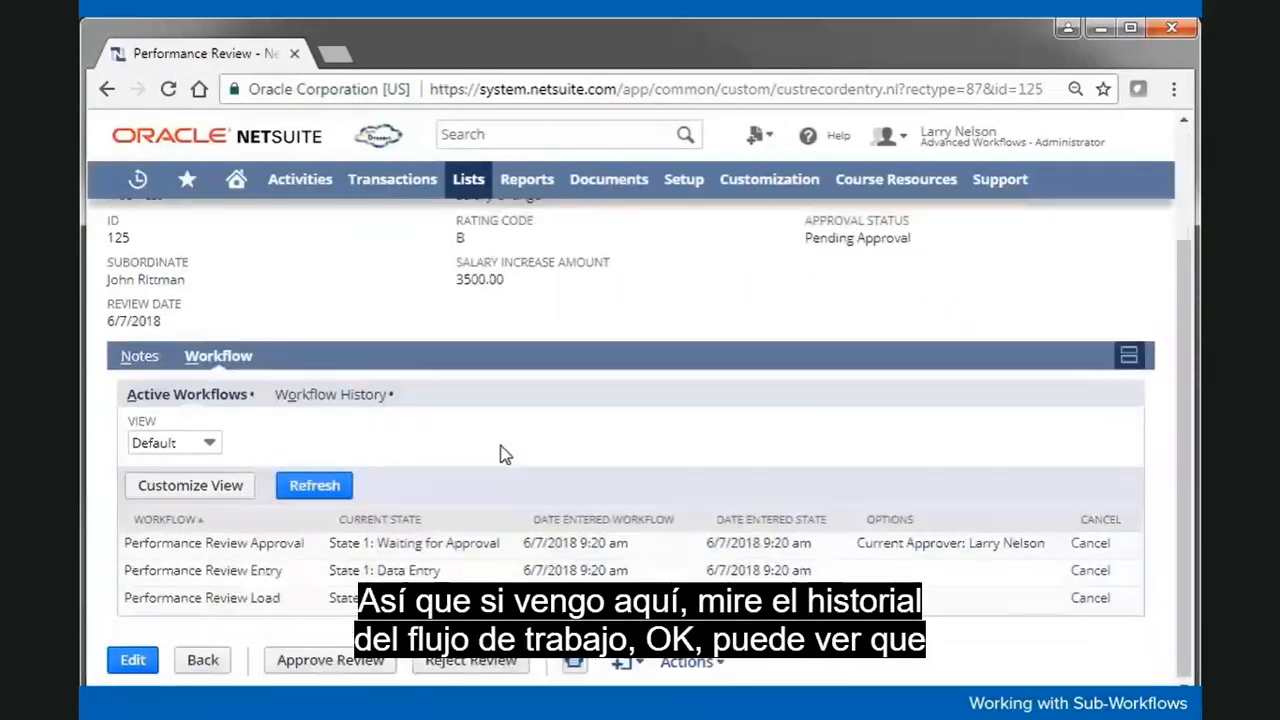
# Step: Display the M05 Test #1 workflow history showing Create 05 and Save states before the pending Approval
pyautogui.click(357, 401)
pyautogui.scroll(-2, 545, 455)
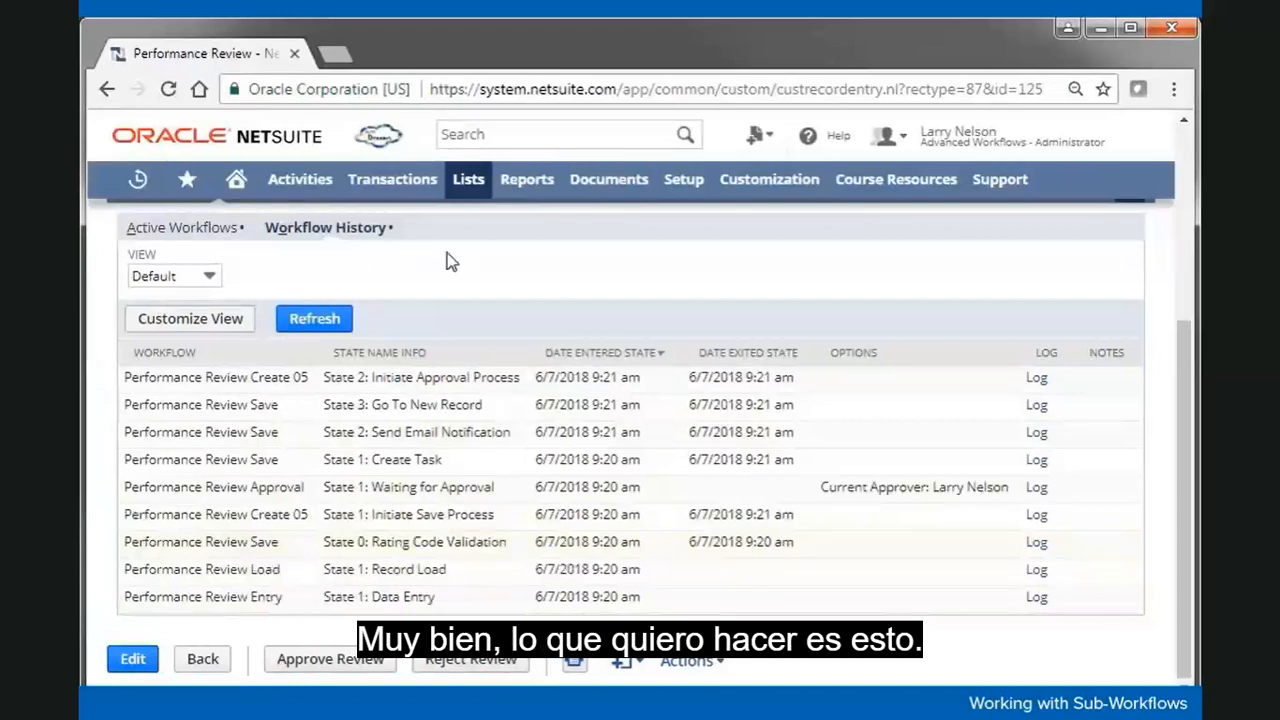
# Step: Open the 6 Performance Review workflows in a new browser tab and begin editing Performance Review Save
pyautogui.moveTo(748, 188)
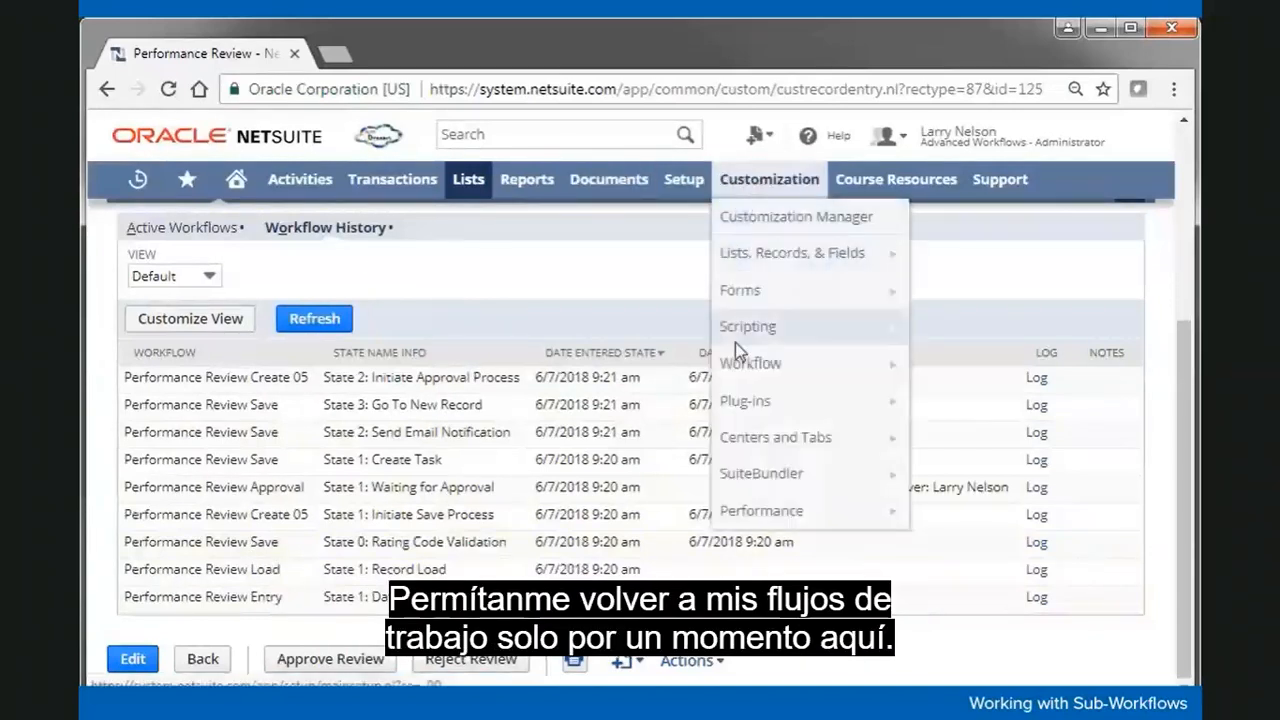
pyautogui.moveTo(740, 363)
pyautogui.rightClick(955, 364)
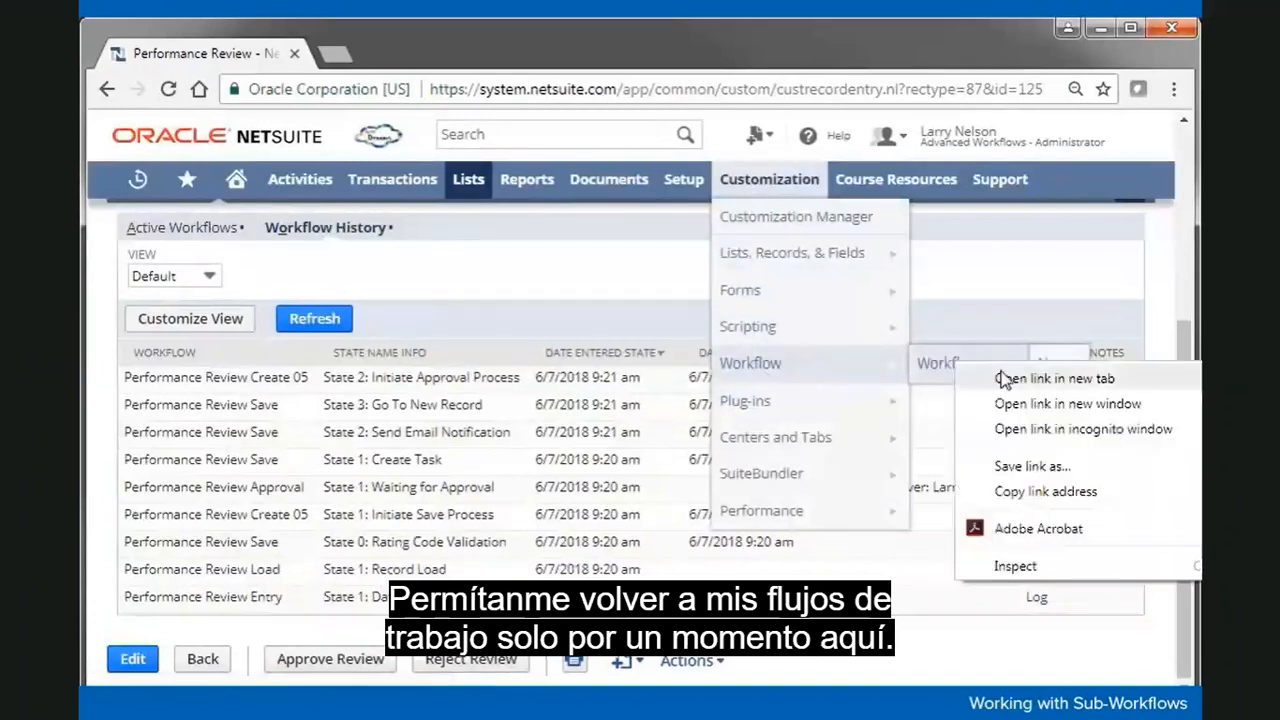
pyautogui.click(1012, 380)
pyautogui.click(433, 60)
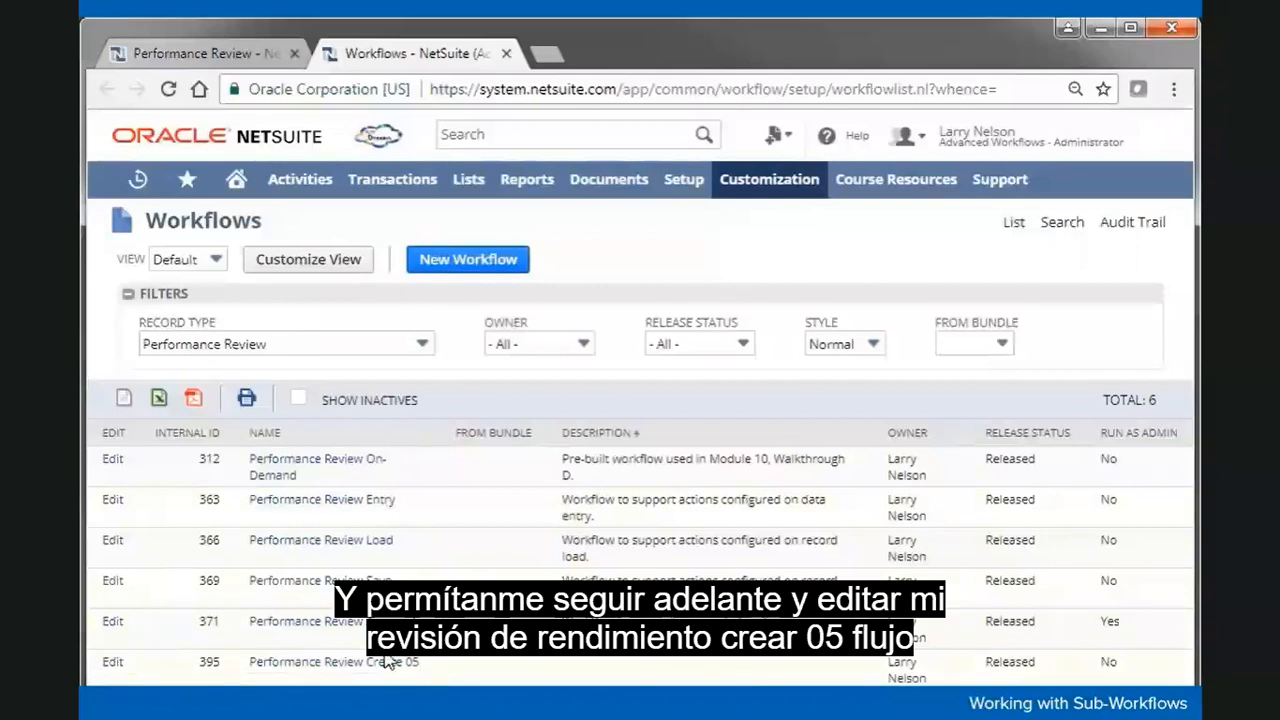
pyautogui.click(112, 666)
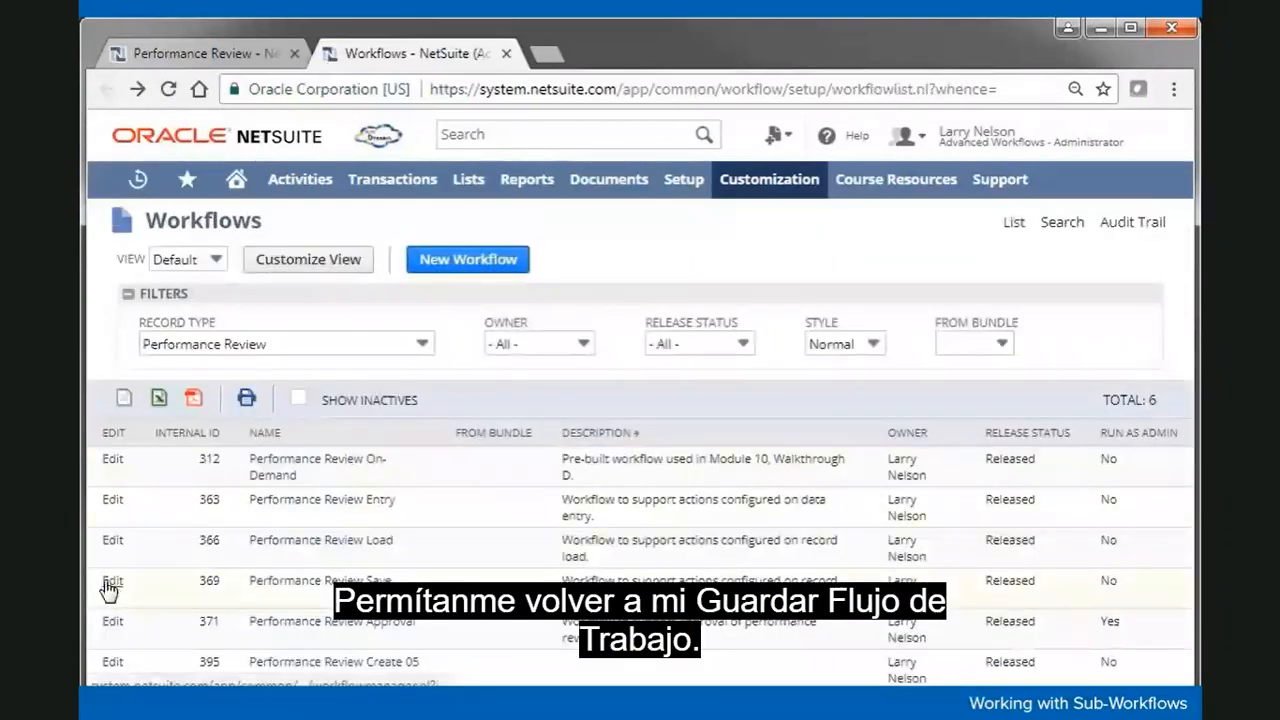
pyautogui.click(112, 584)
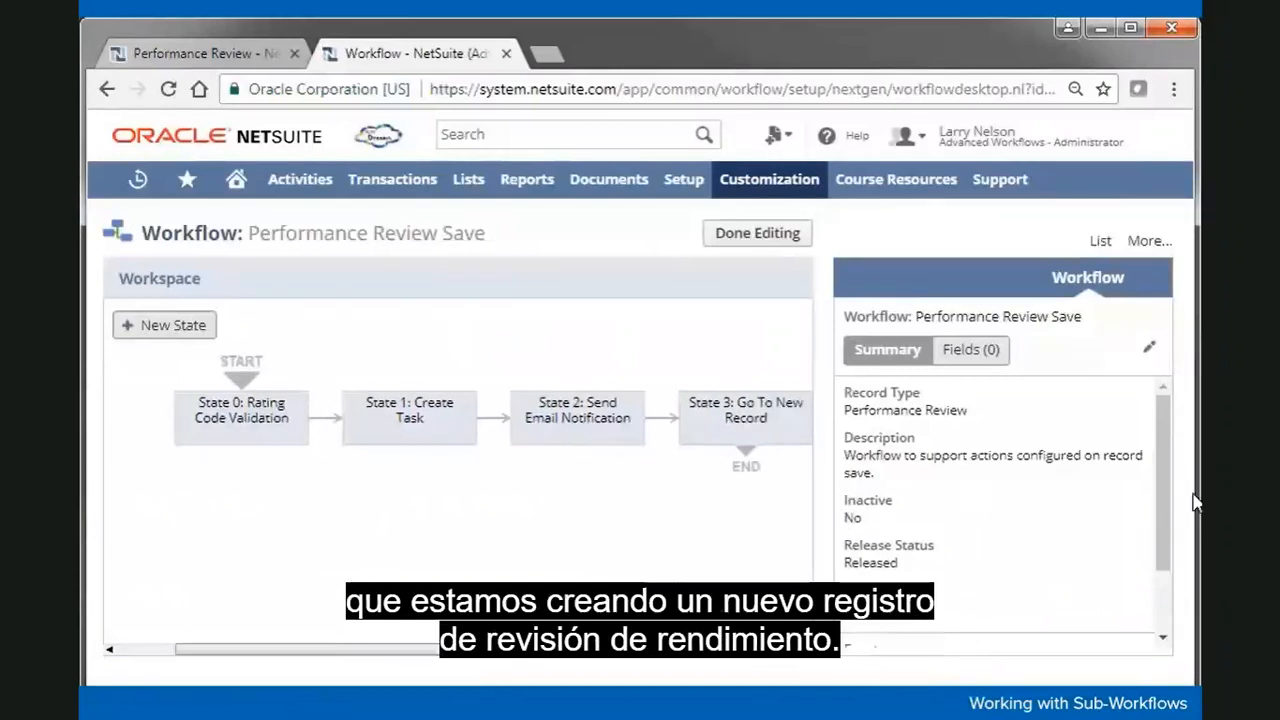
# Step: Clear the On Create trigger in Performance Review Save's settings, save, and finish editing
pyautogui.moveTo(1166, 500); pyautogui.dragTo(1152, 555)
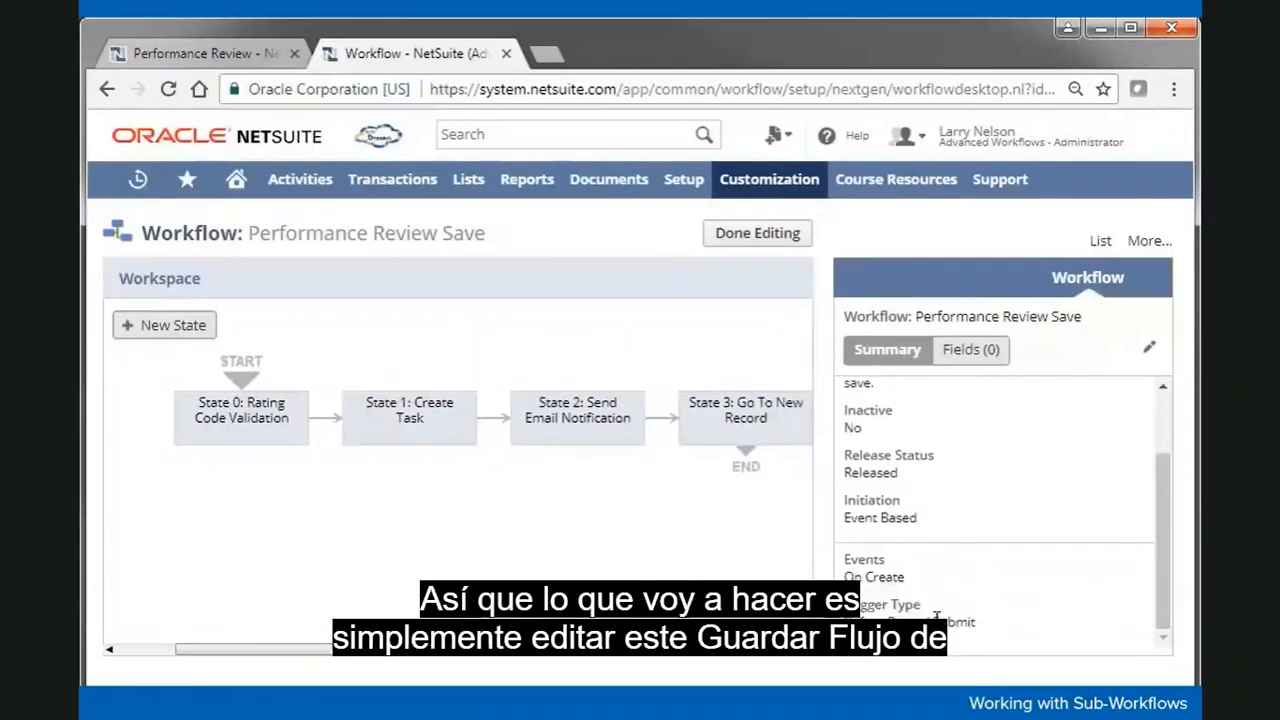
pyautogui.click(1148, 349)
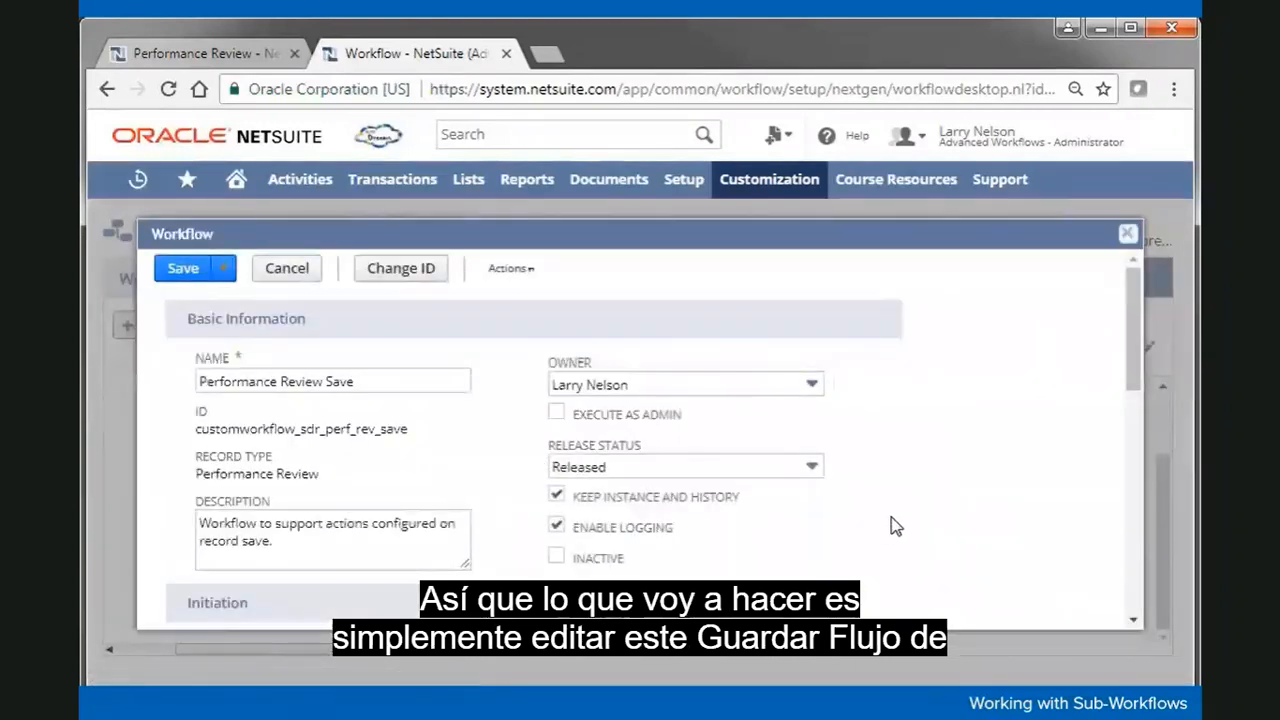
pyautogui.scroll(-3, 895, 527)
pyautogui.scroll(-2, 893, 525)
pyautogui.click(203, 384)
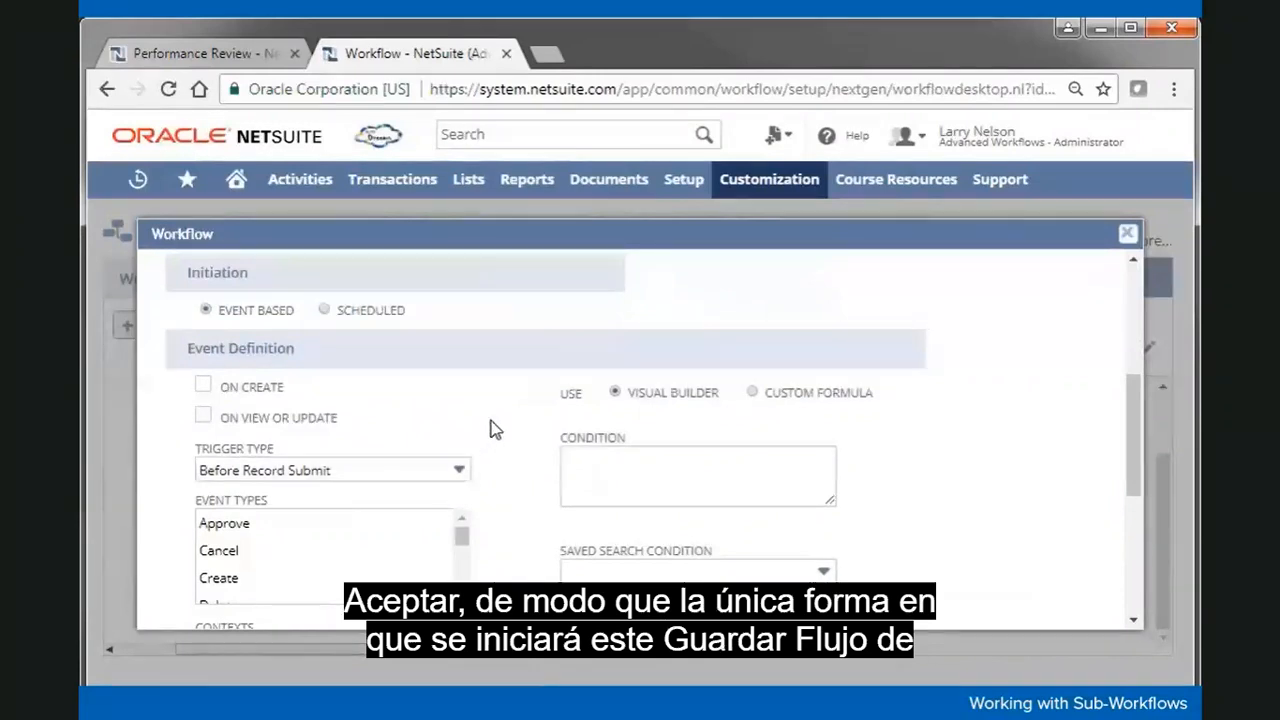
pyautogui.scroll(4, 492, 429)
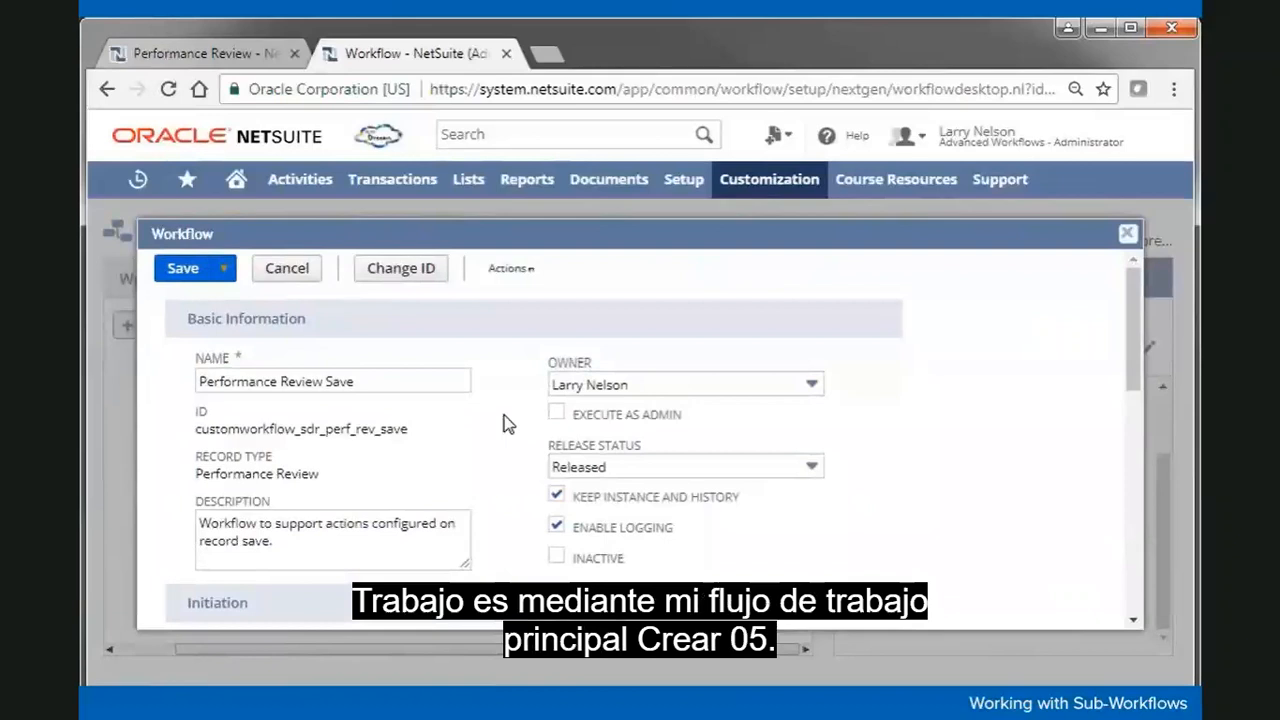
pyautogui.click(179, 273)
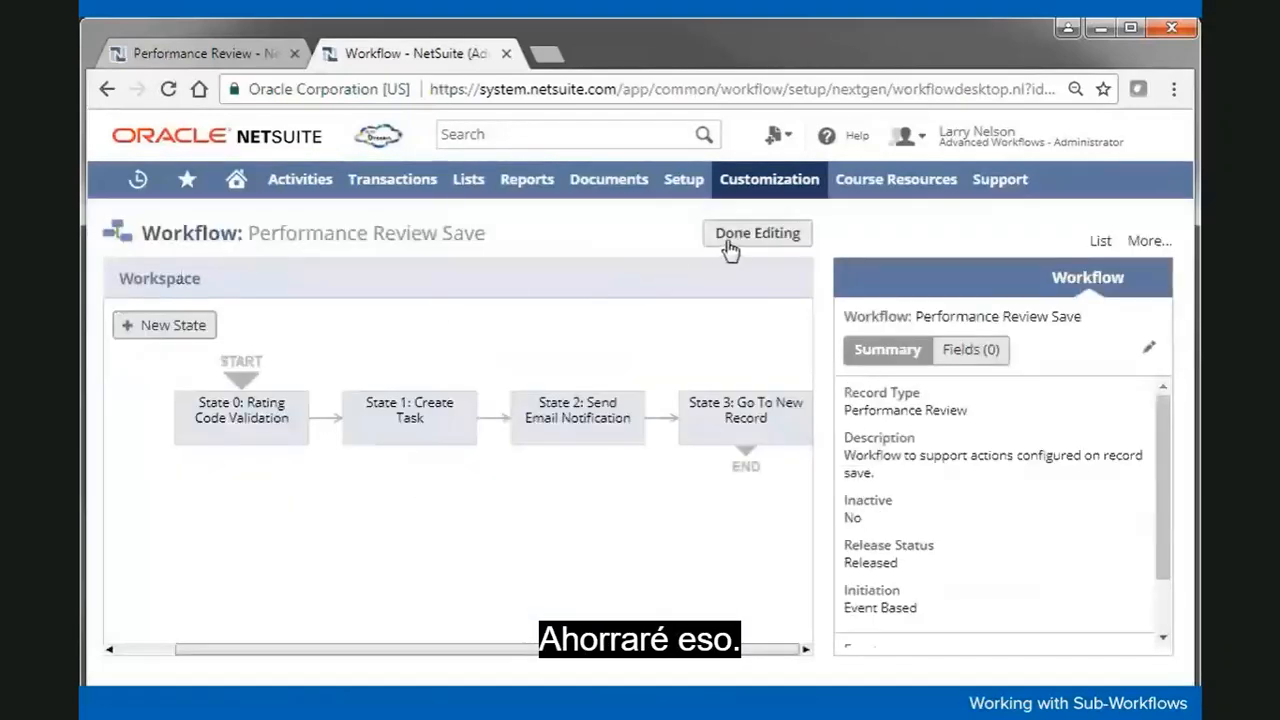
pyautogui.click(728, 242)
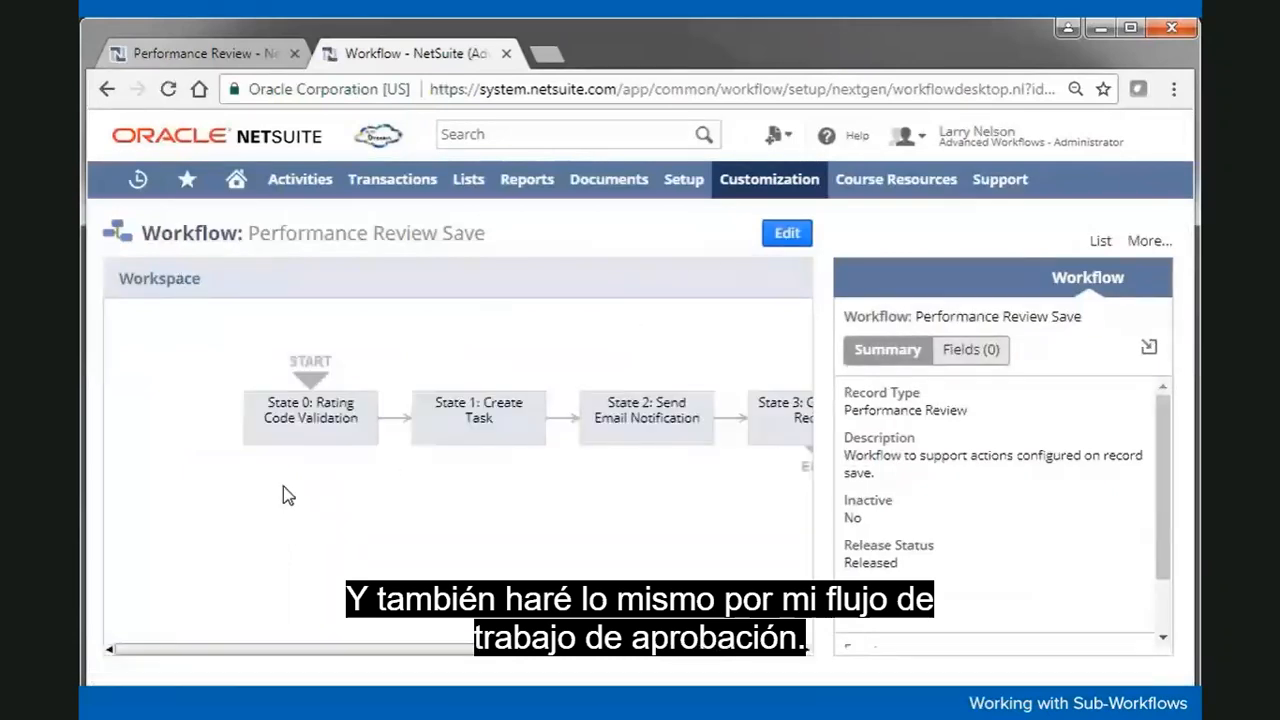
# Step: From the workflows list, clear On Create on Performance Review Approval, save, and finish editing
pyautogui.click(1100, 241)
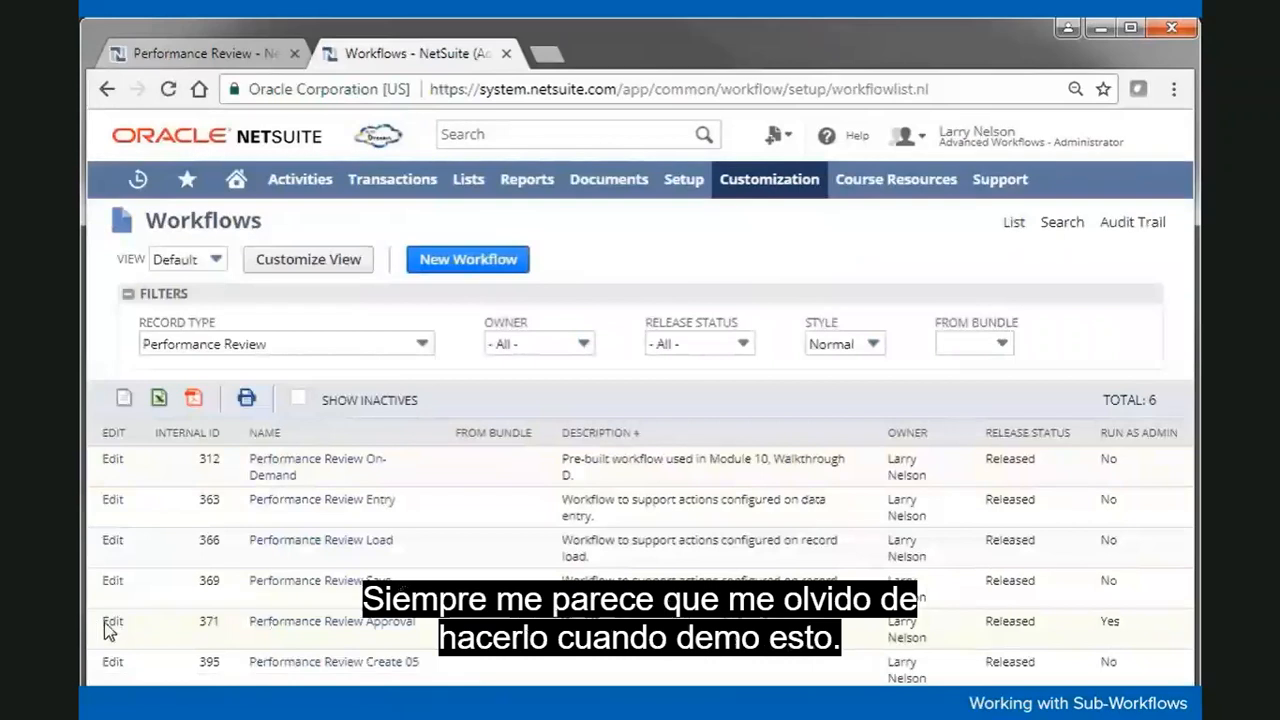
pyautogui.click(112, 626)
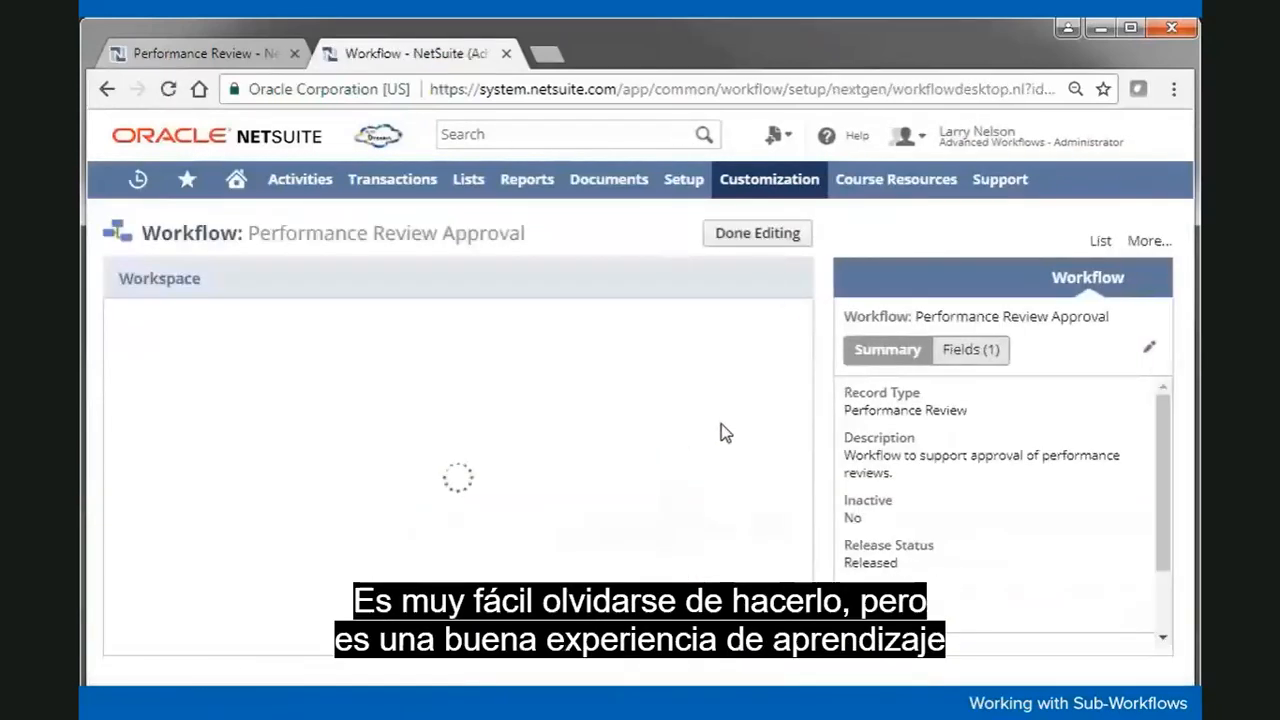
pyautogui.click(1149, 347)
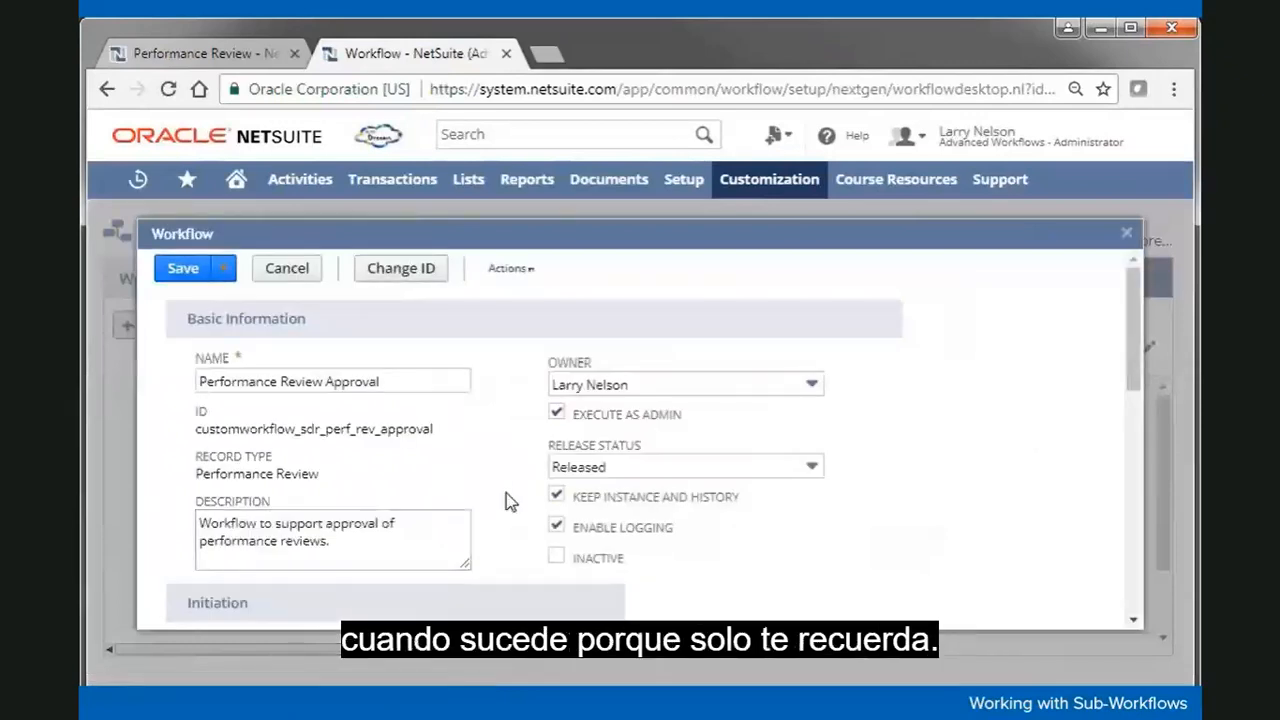
pyautogui.scroll(-3, 507, 500)
pyautogui.click(203, 386)
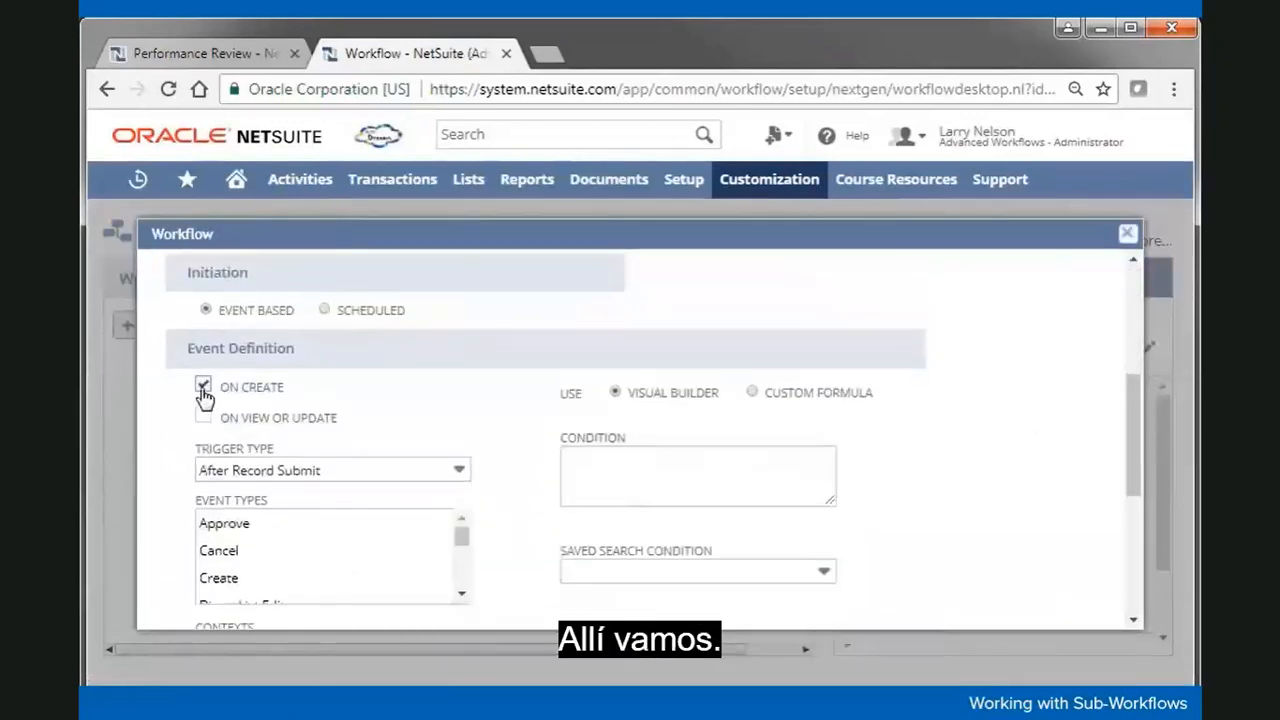
pyautogui.scroll(3, 497, 423)
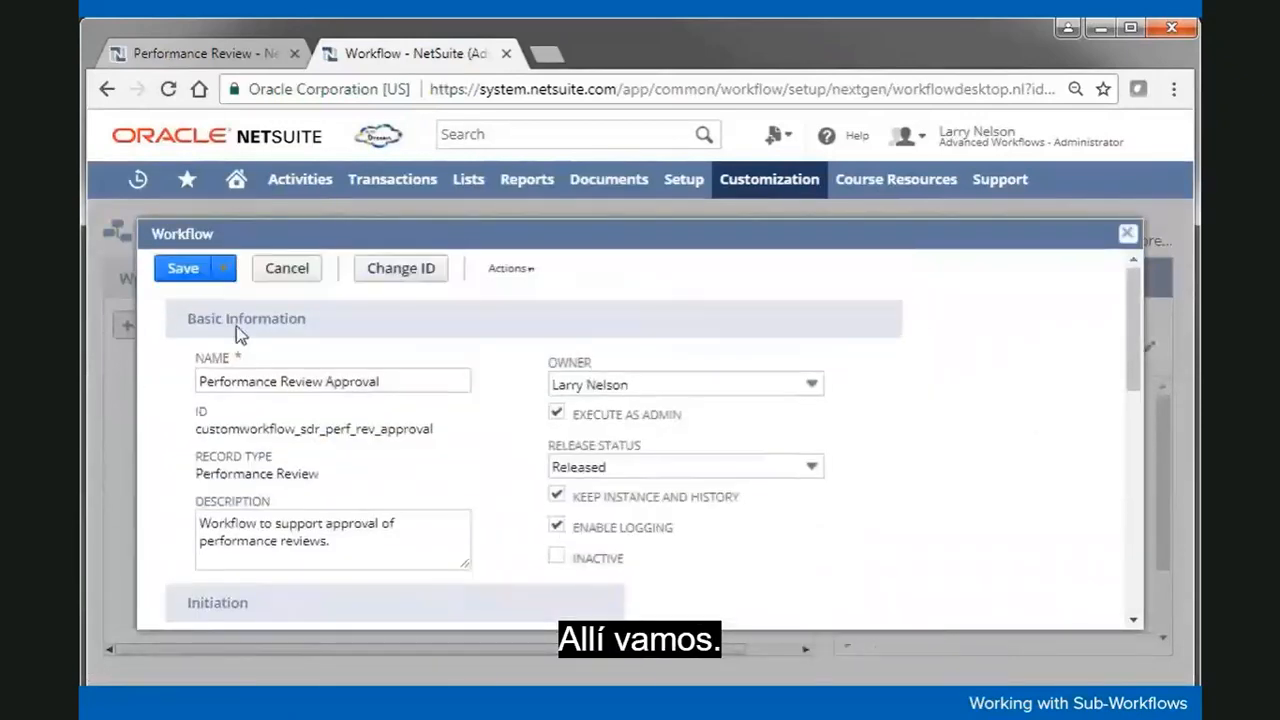
pyautogui.click(182, 278)
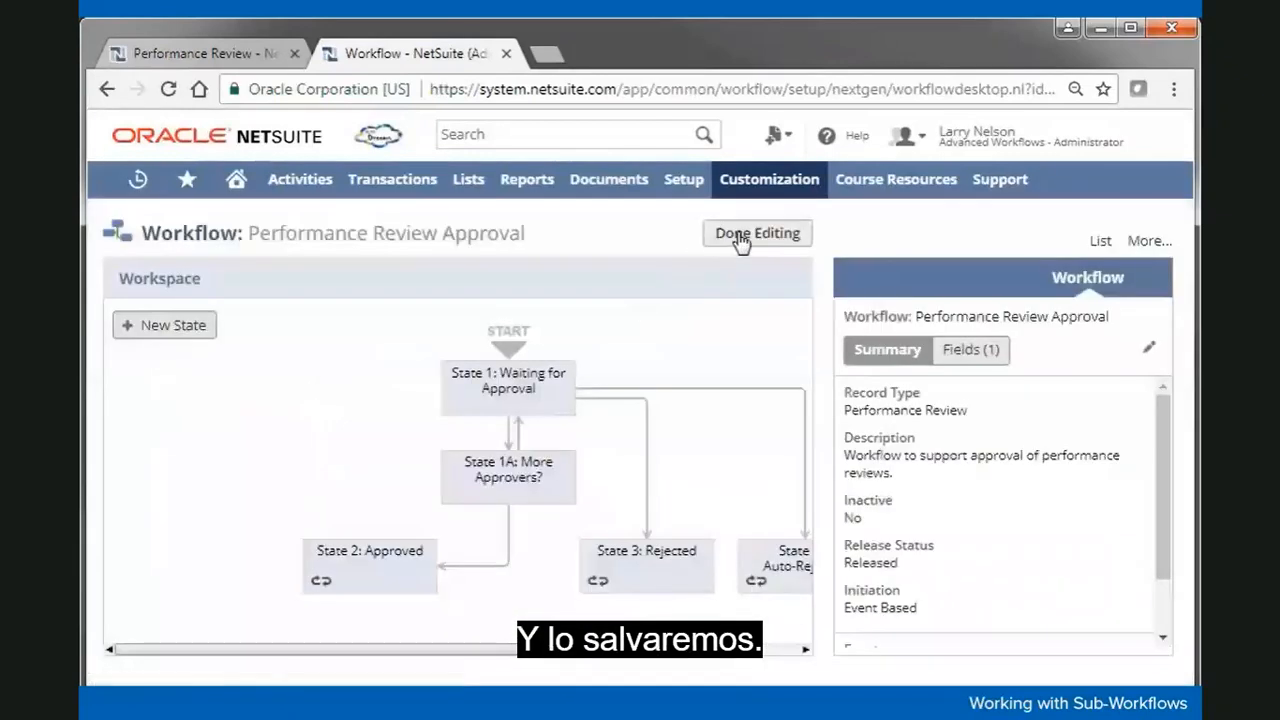
pyautogui.click(742, 240)
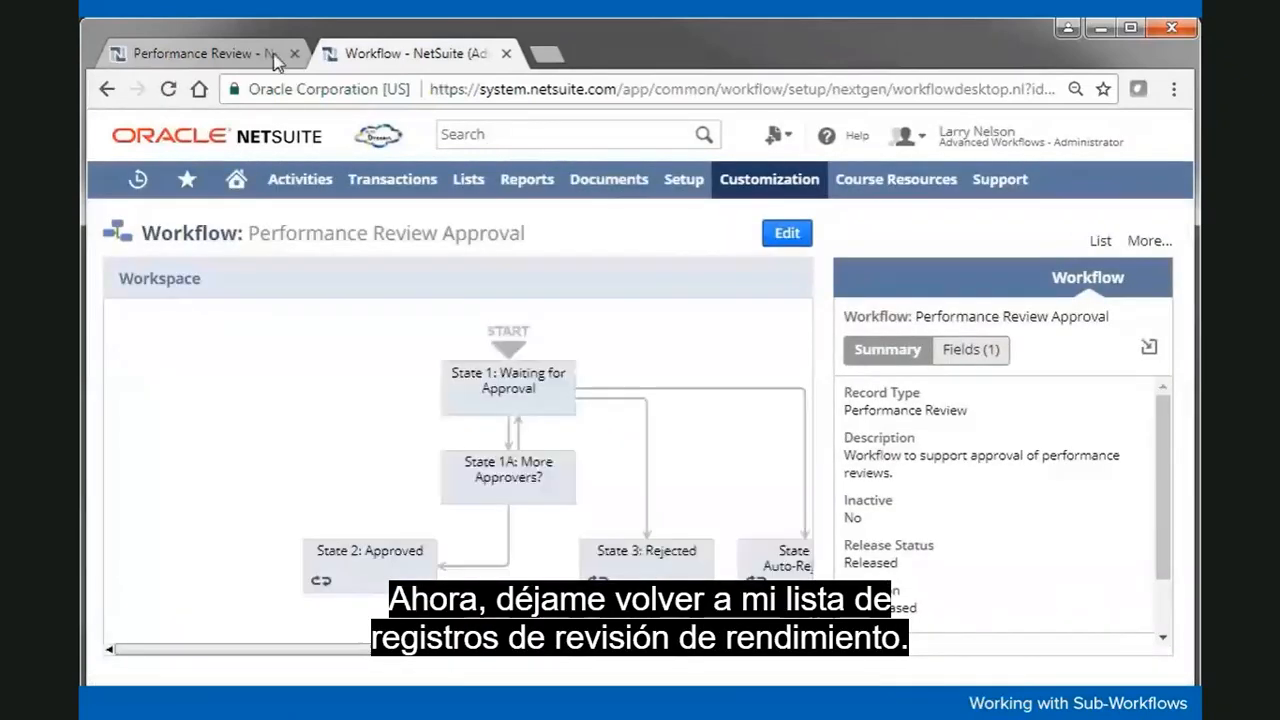
# Step: Edit the old M05 Test #1 review and delete it
pyautogui.click(246, 54)
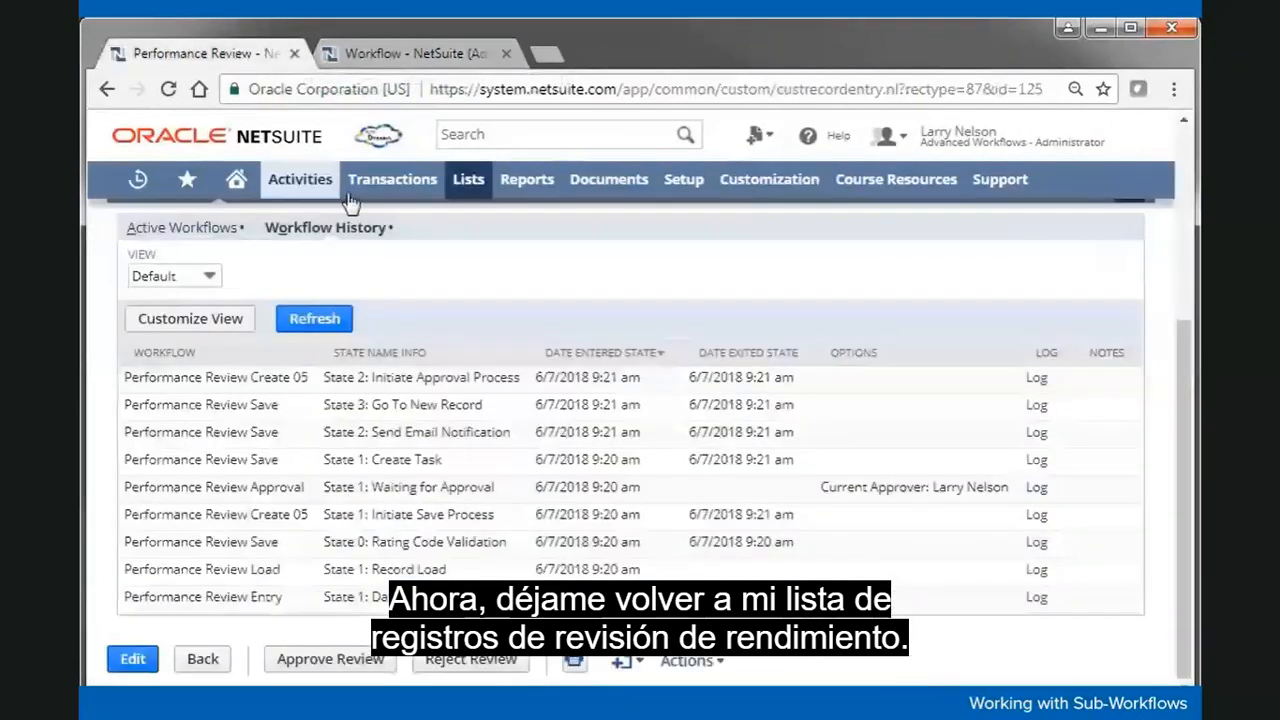
pyautogui.scroll(3, 796, 292)
pyautogui.moveTo(680, 289)
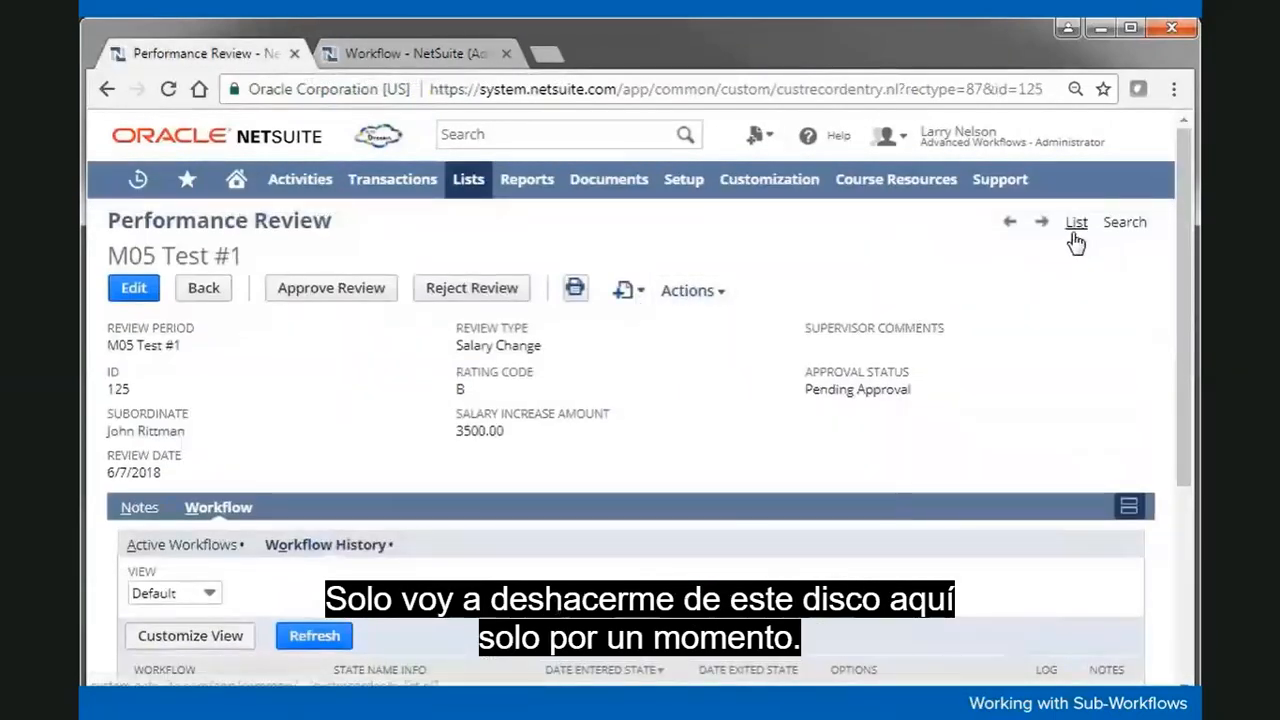
pyautogui.click(133, 288)
pyautogui.moveTo(745, 291)
pyautogui.click(767, 313)
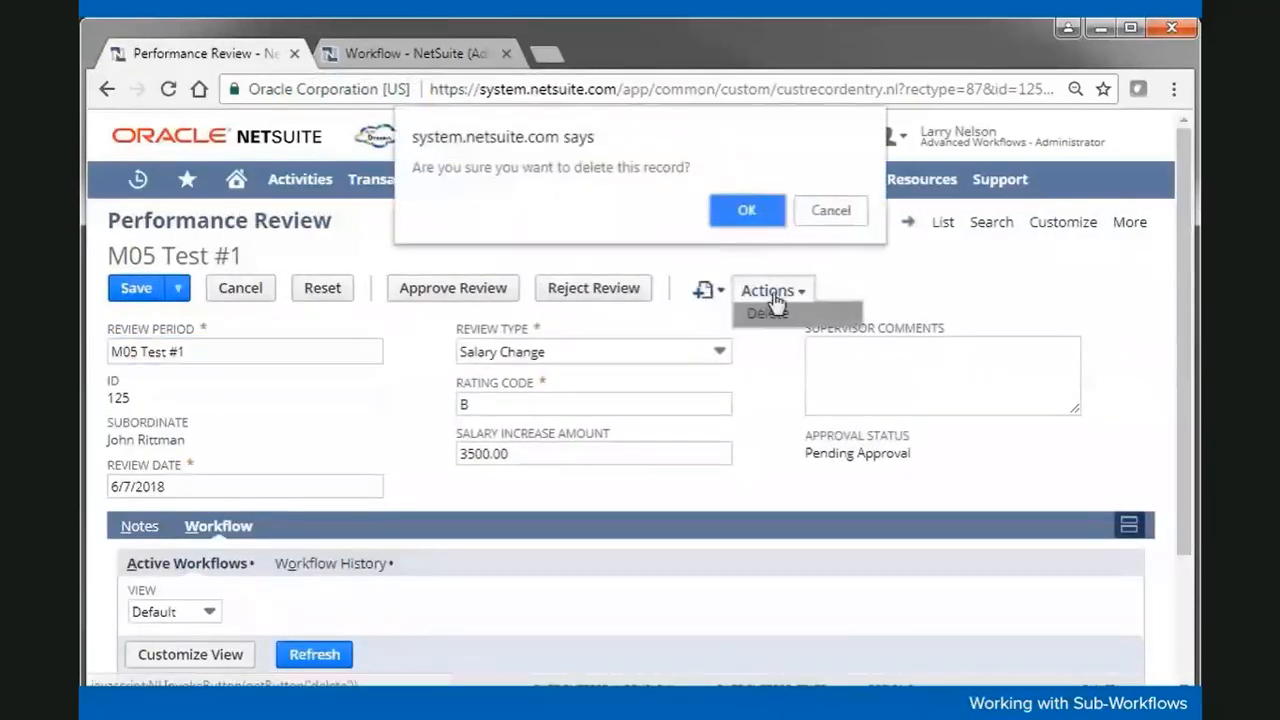
pyautogui.click(750, 210)
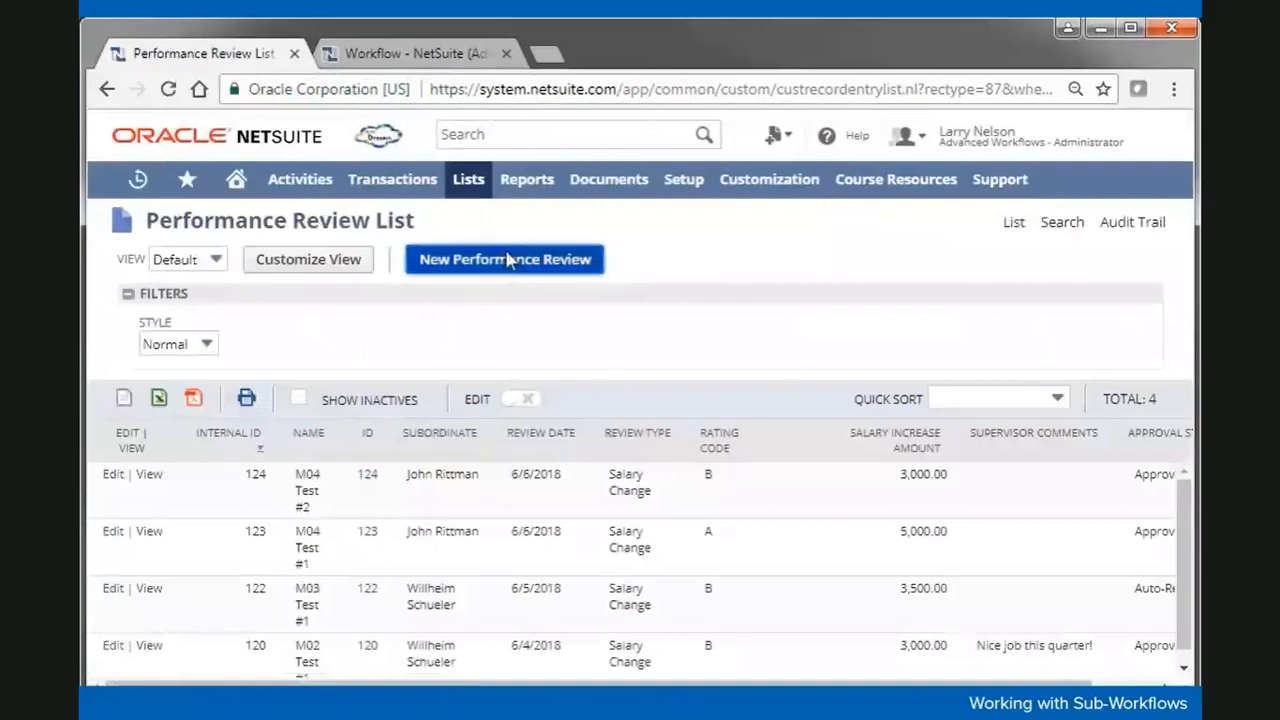
# Step: Start a new performance review with review period M05 Test #1 and the subordinate employee
pyautogui.click(507, 263)
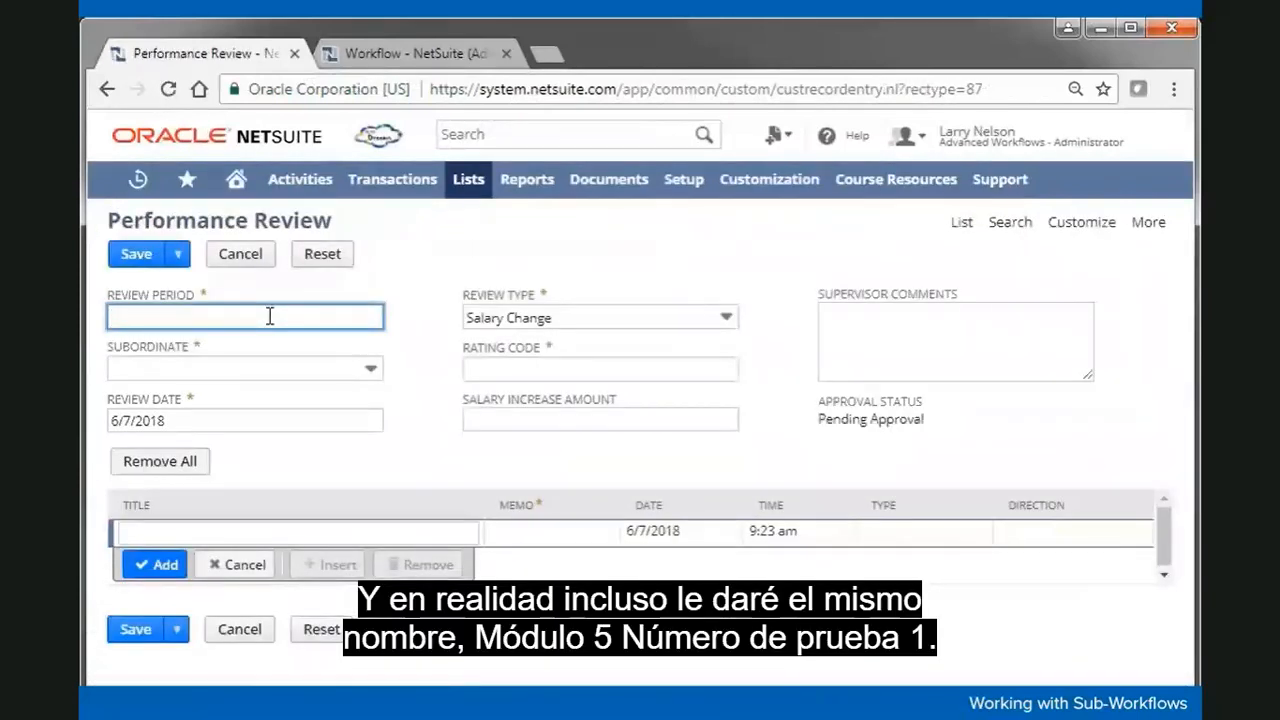
pyautogui.write('M05')
pyautogui.click(216, 349)
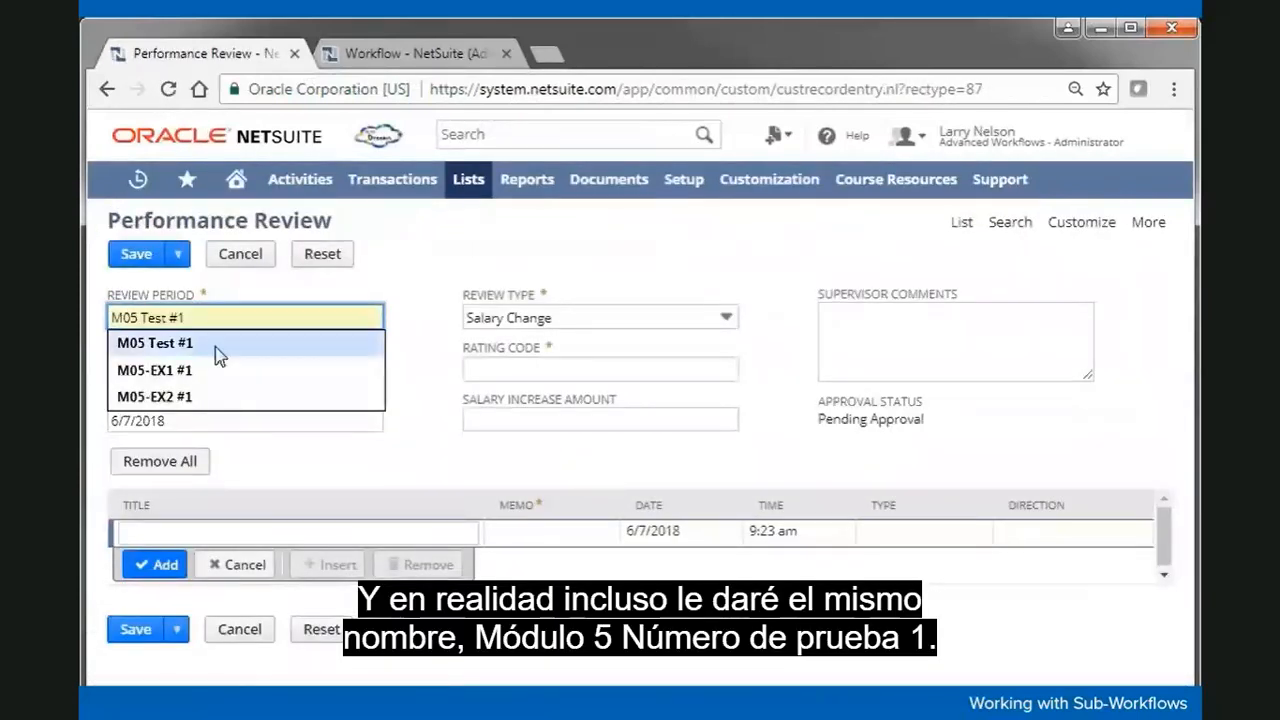
pyautogui.click(218, 352)
pyautogui.click(230, 368)
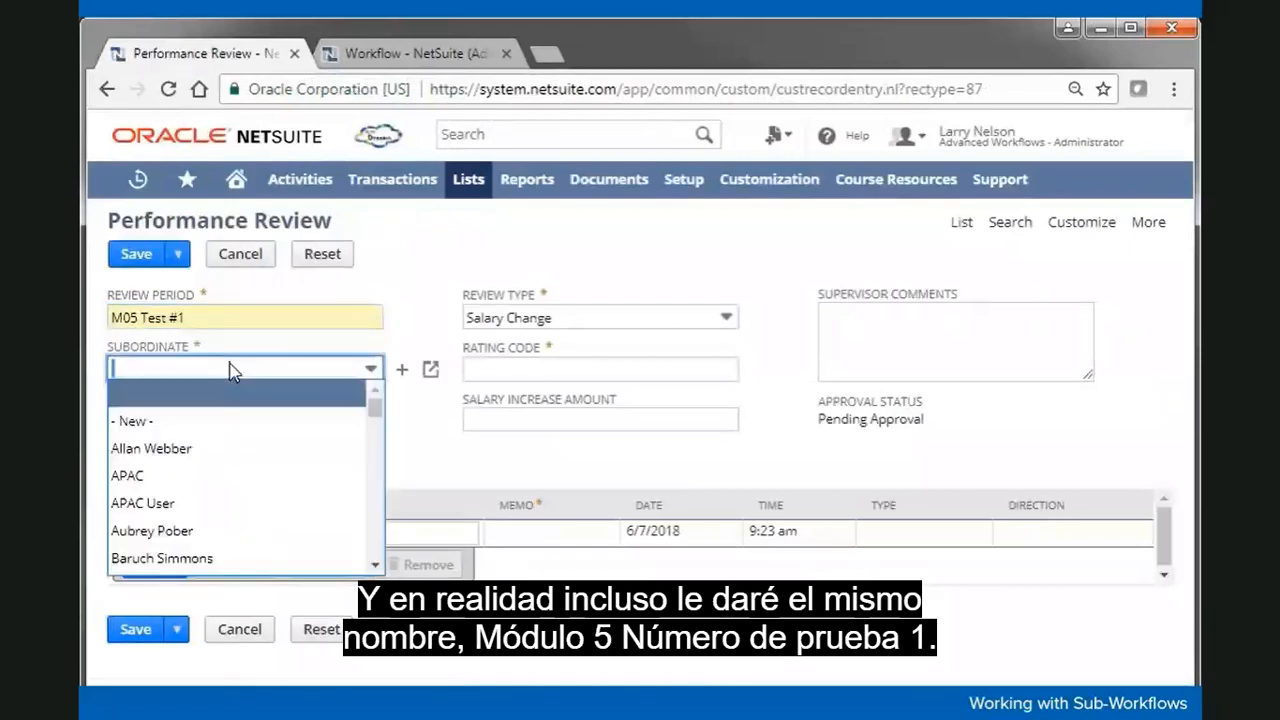
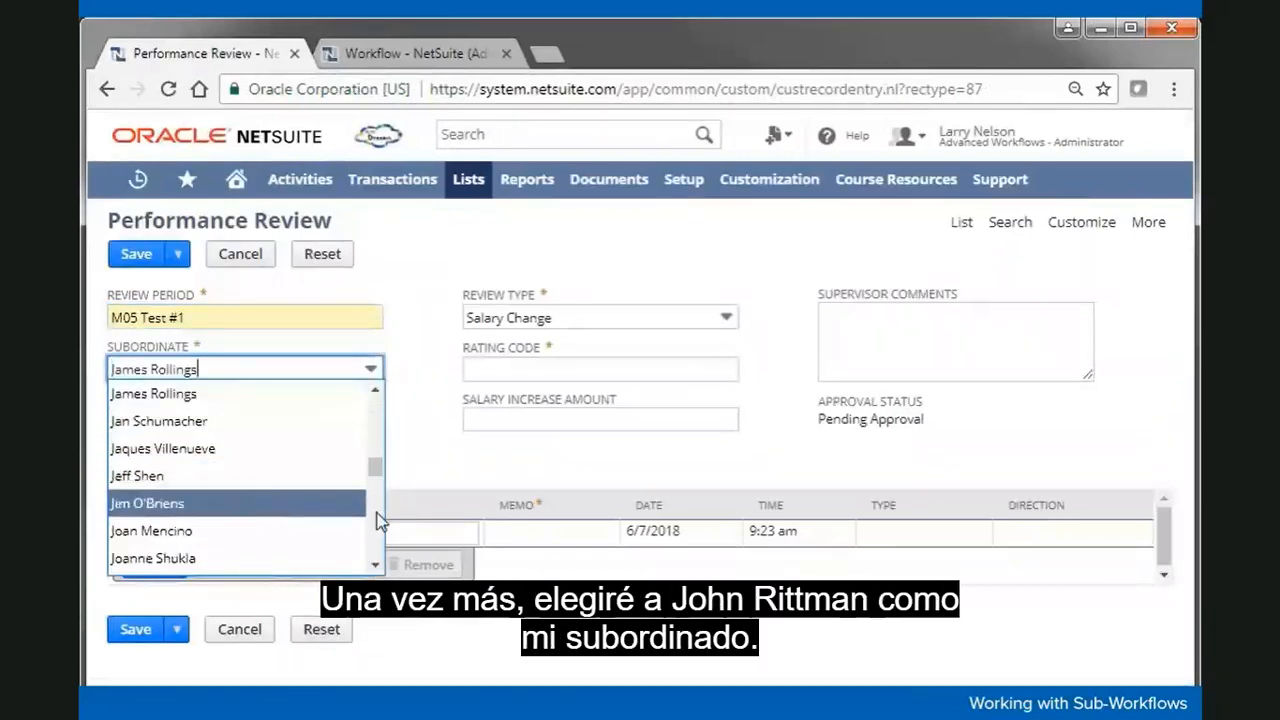
pyautogui.scroll(-2, 376, 518)
pyautogui.click(303, 470)
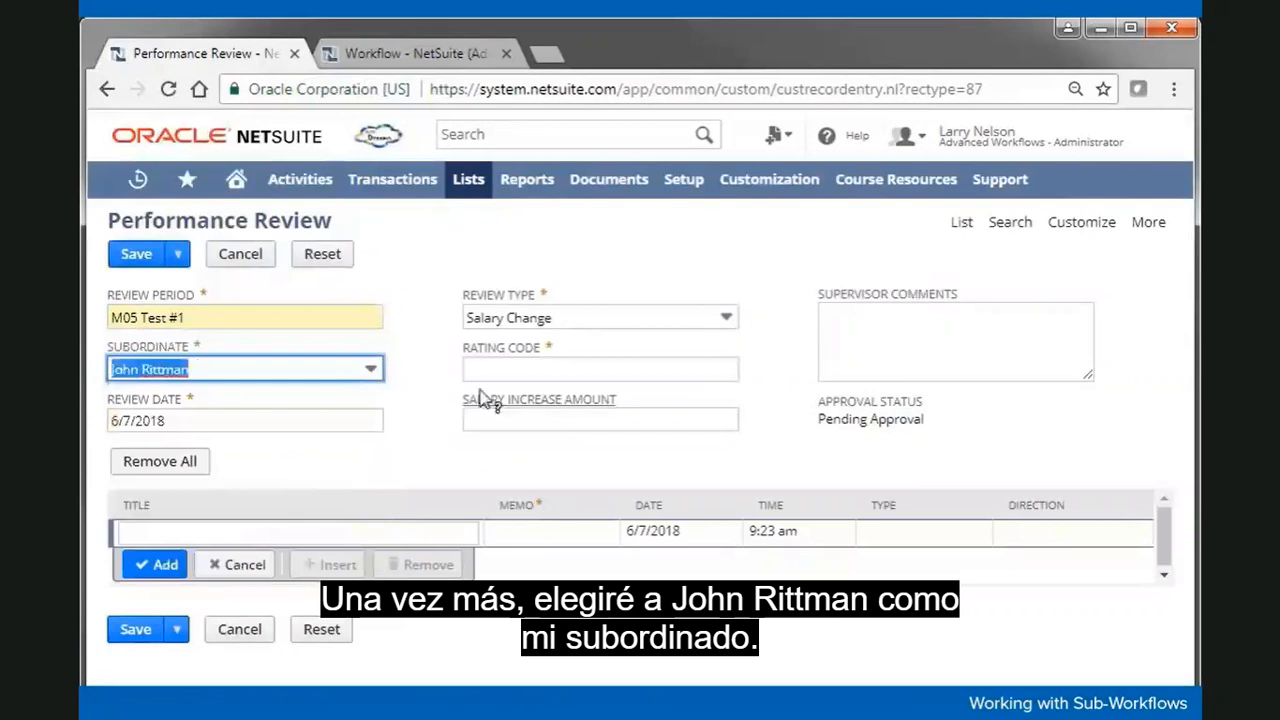
# Step: Set rating code B and a 3500.00 increase, save, and return to the review list
pyautogui.click(518, 369)
pyautogui.click(477, 396)
pyautogui.click(488, 420)
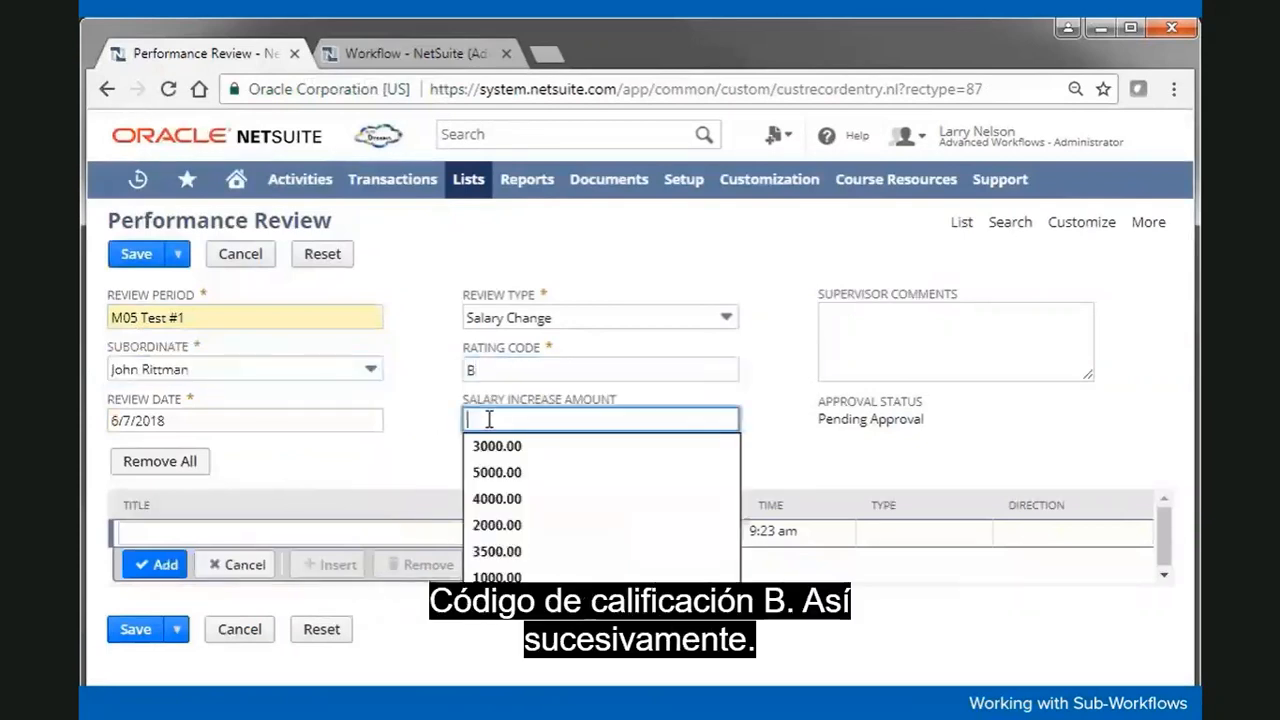
pyautogui.write('3500')
pyautogui.click(423, 417)
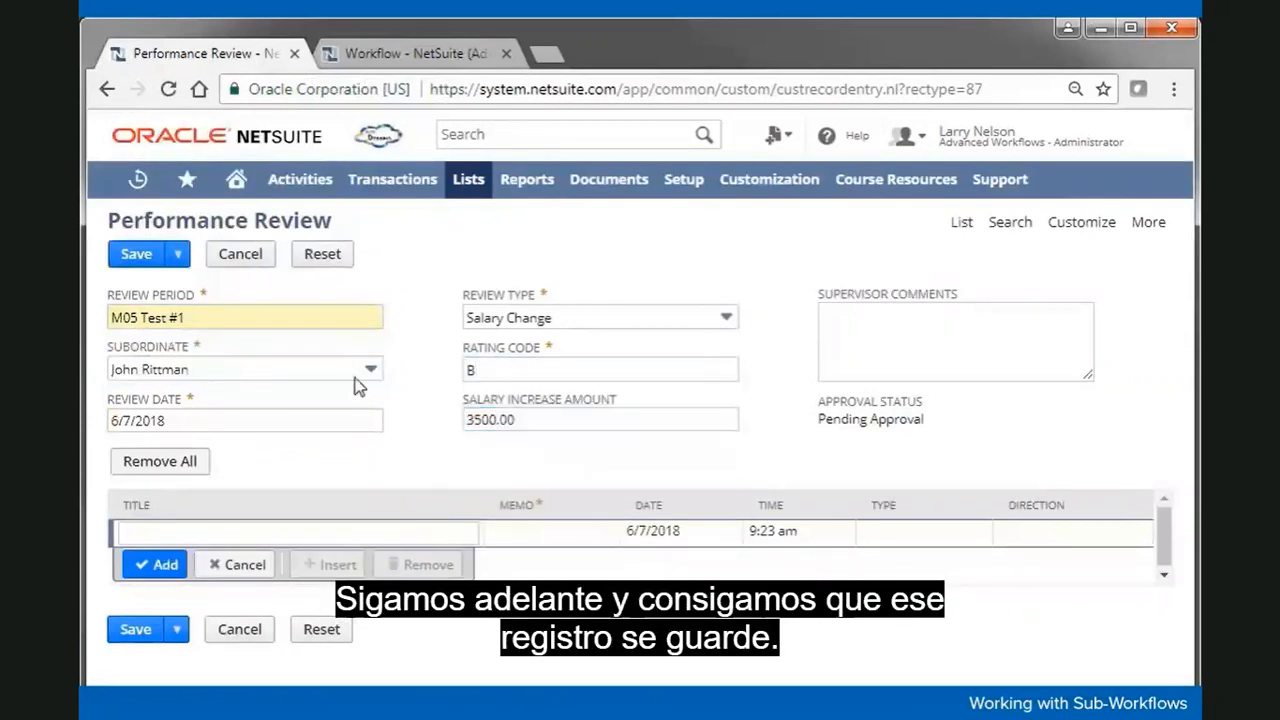
pyautogui.click(148, 258)
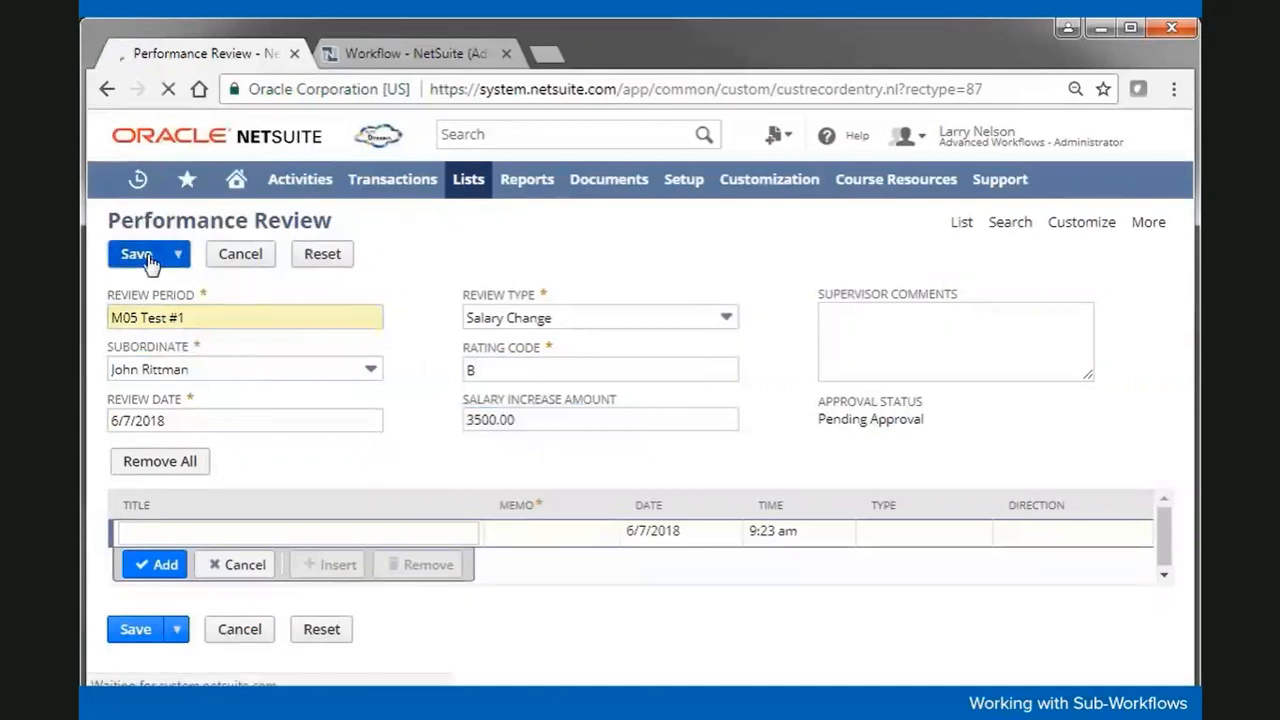
pyautogui.click(962, 225)
pyautogui.click(748, 210)
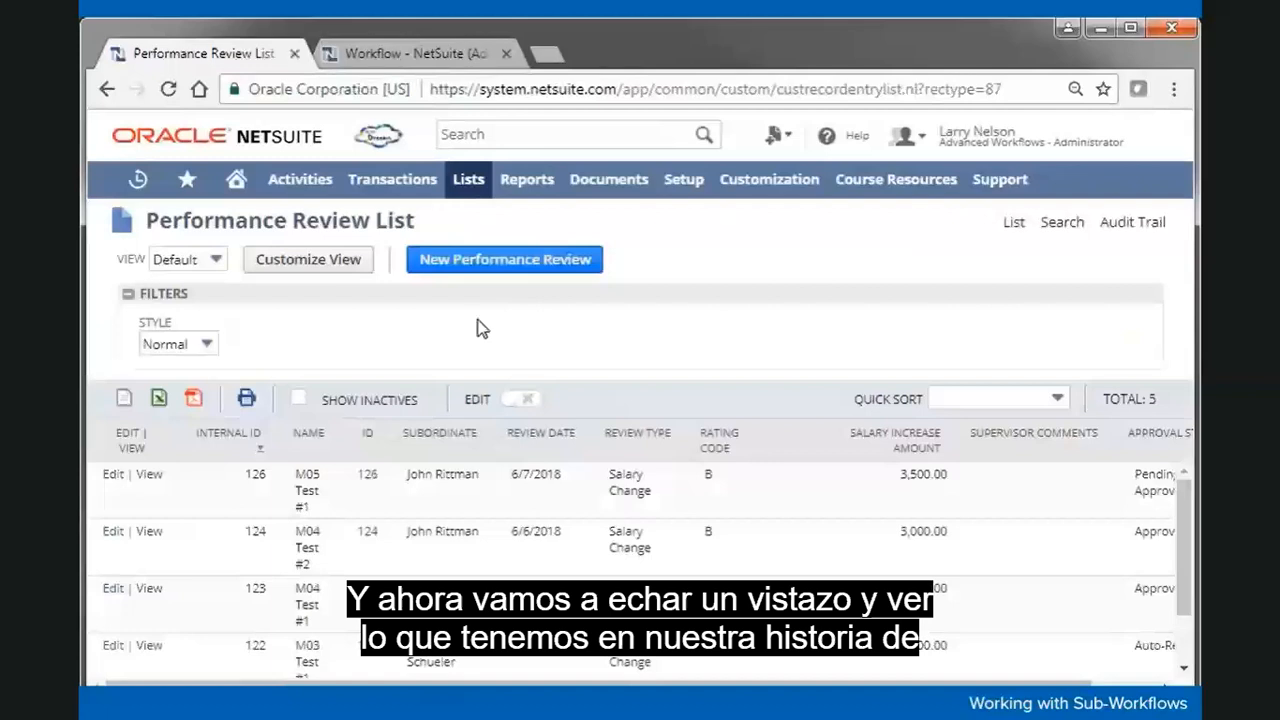
# Step: Open the new M05 Test #1 review and show its Create 05, Save, and Approval workflow history
pyautogui.click(148, 477)
pyautogui.click(237, 508)
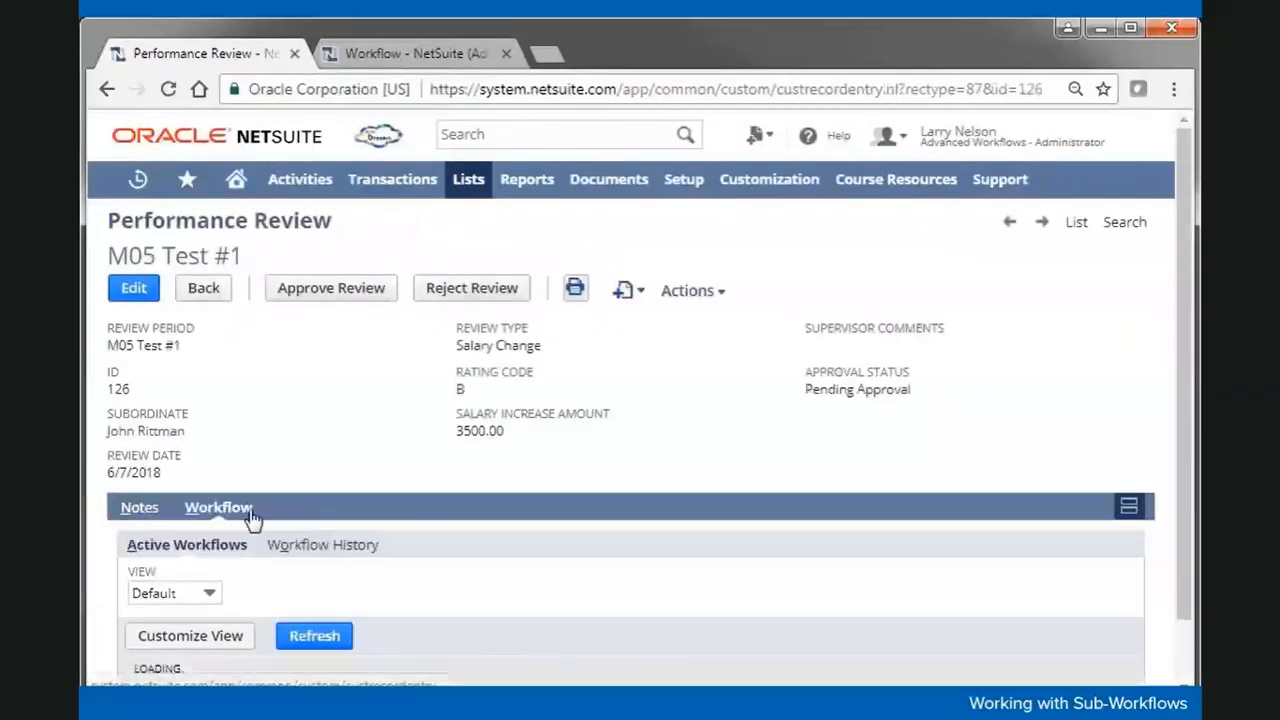
pyautogui.click(312, 548)
pyautogui.scroll(-3, 566, 449)
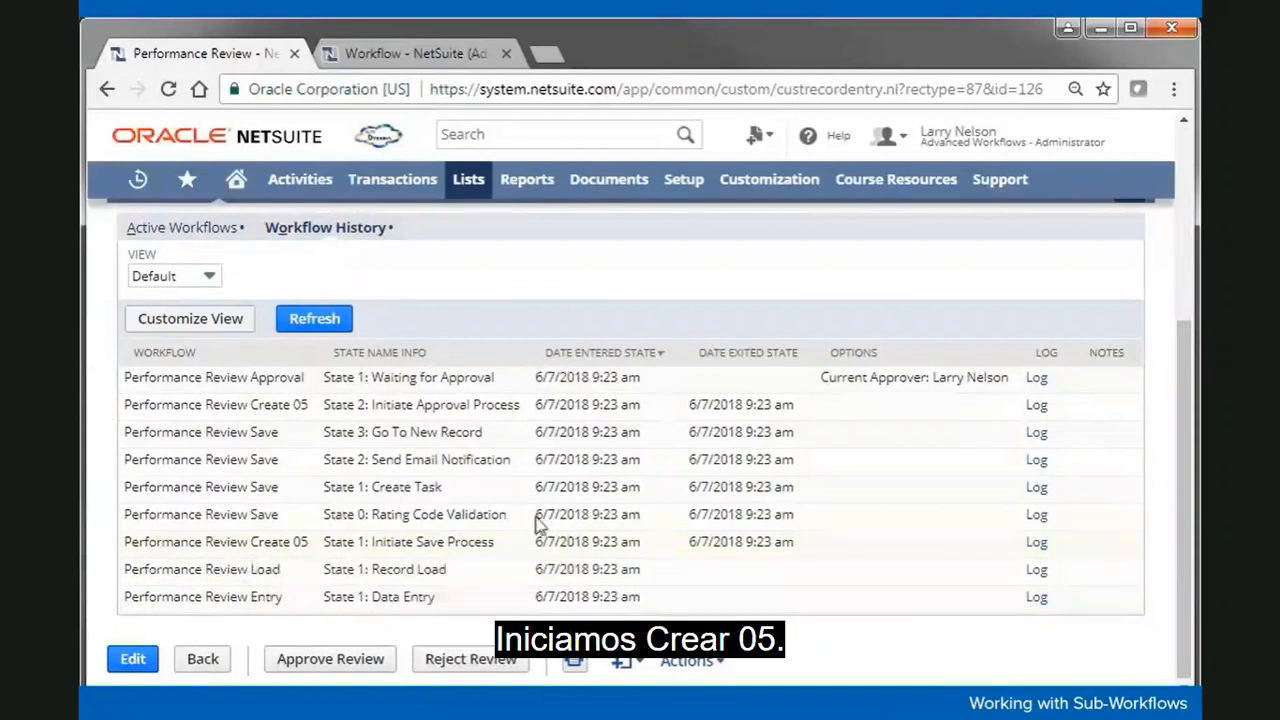
pyautogui.click(1038, 545)
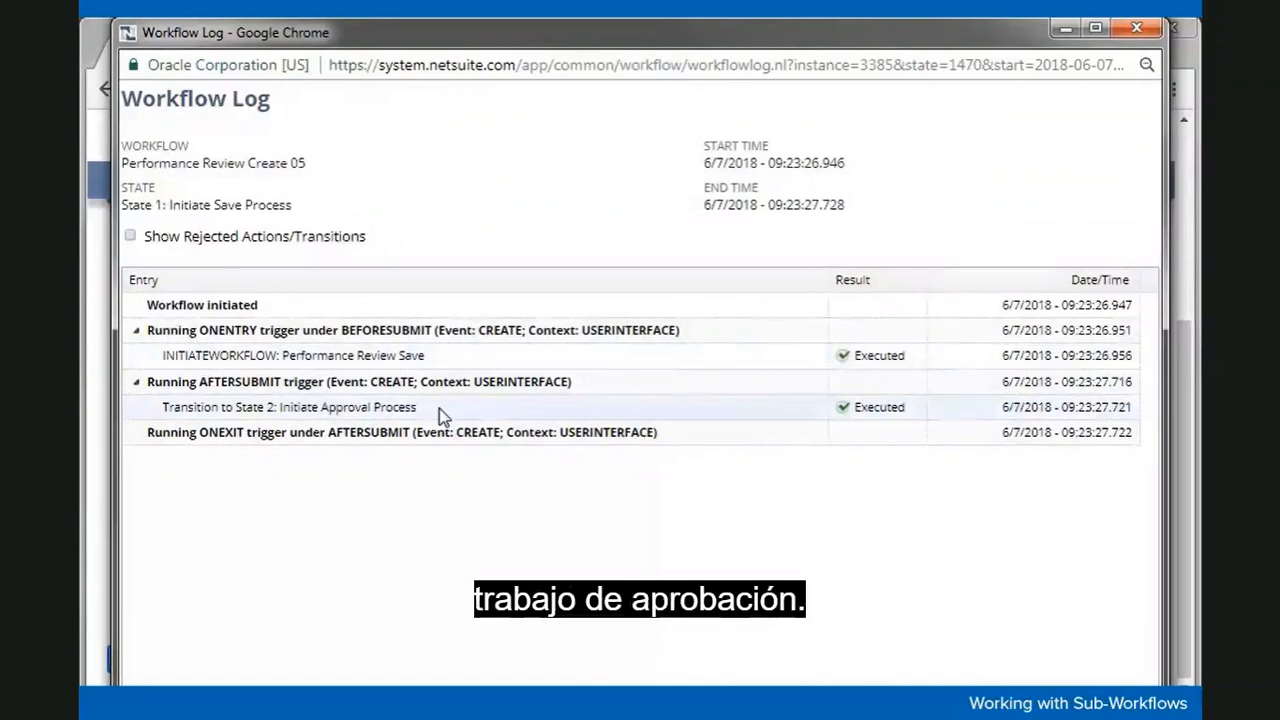
pyautogui.click(1136, 27)
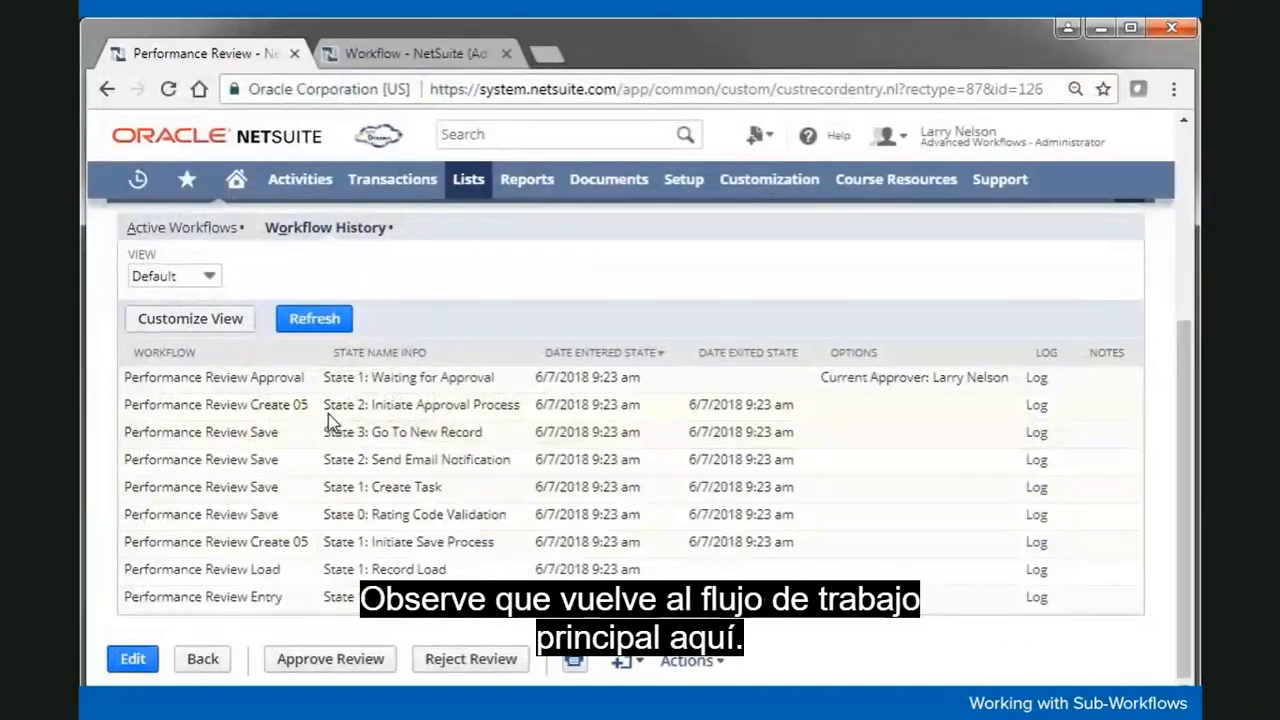
pyautogui.click(1030, 408)
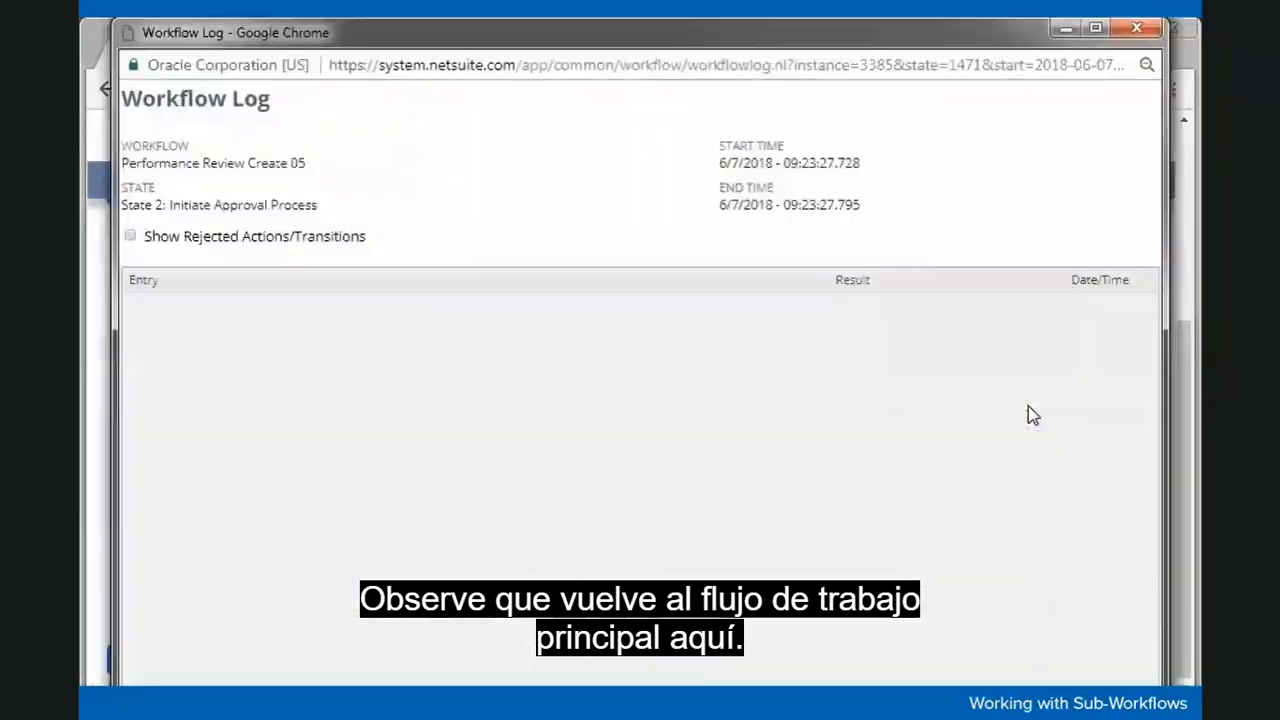
pyautogui.click(151, 330)
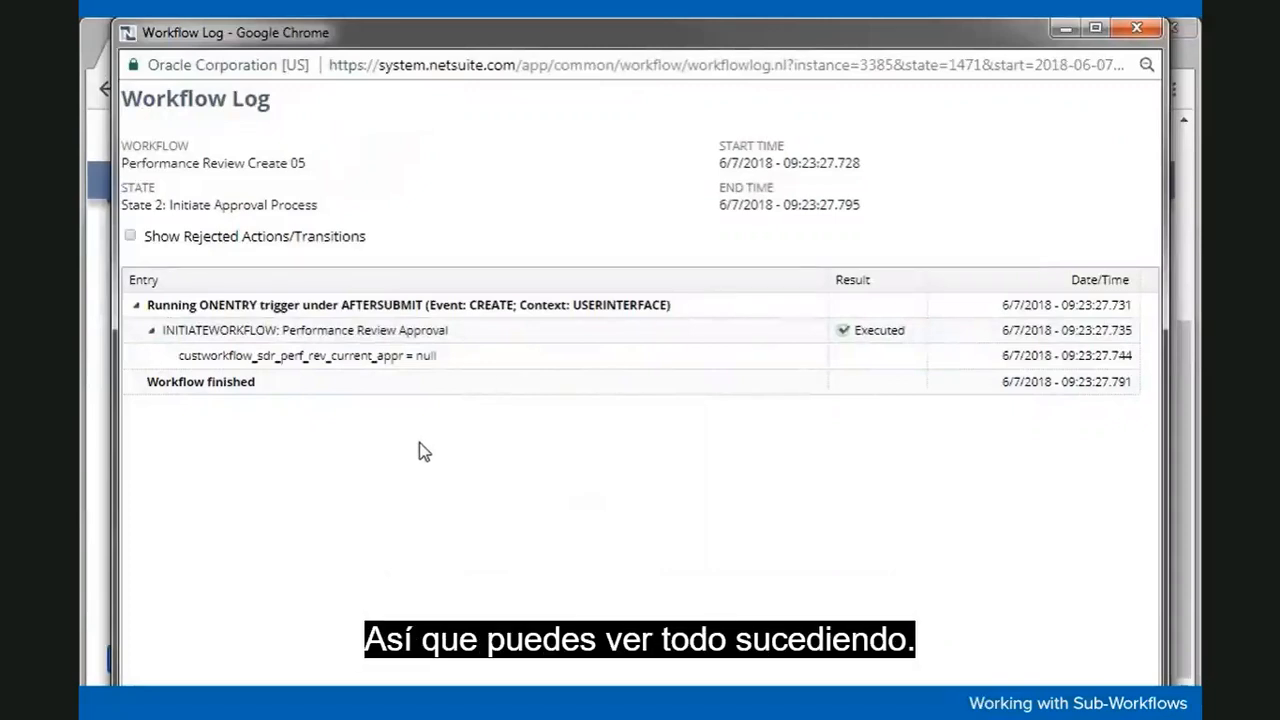
pyautogui.click(1136, 30)
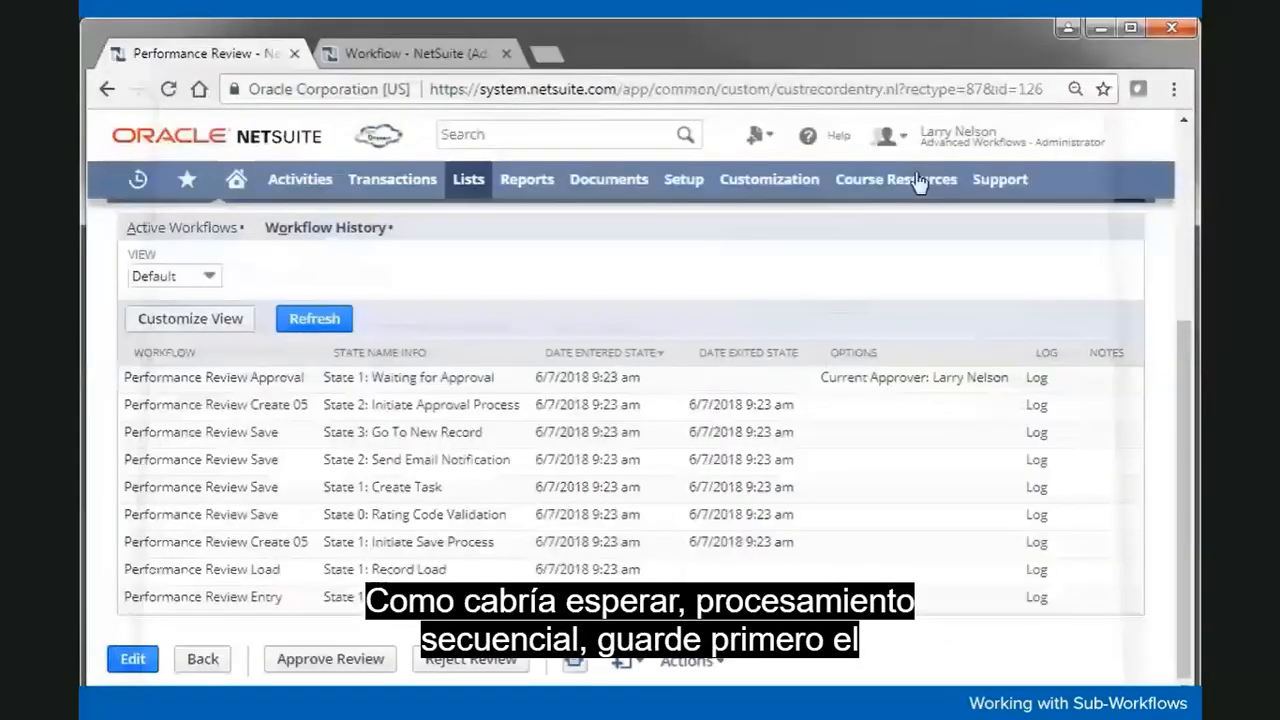